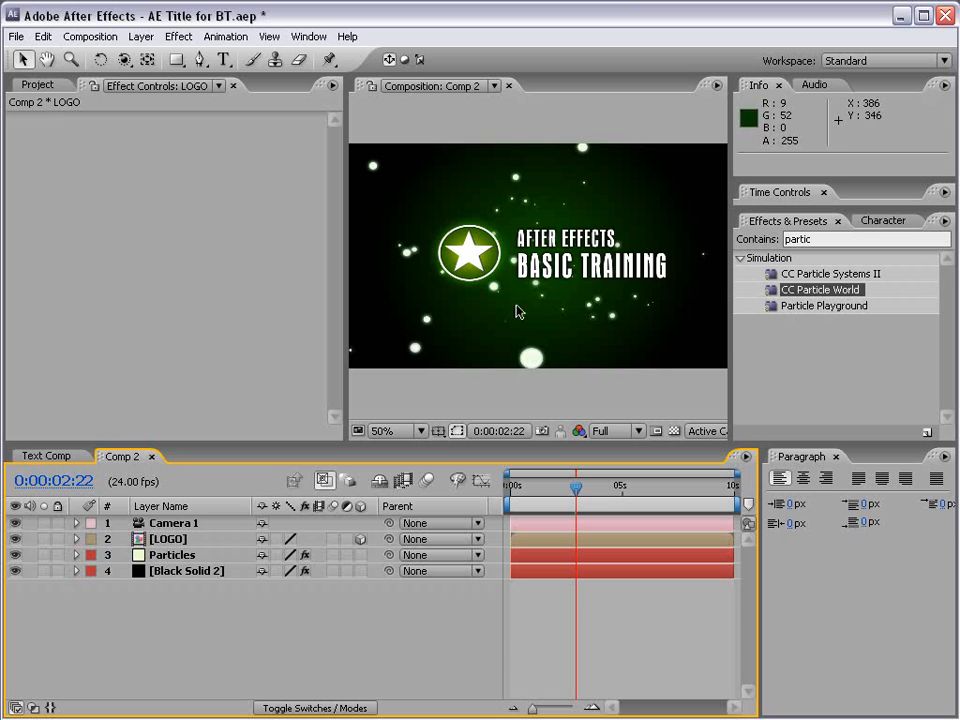
Try orbiting the camera around the logo title, and undo the orbit
click(125, 66)
mouse_move(605, 215)
mouse_down()
mouse_move(539, 259)
mouse_move(437, 274)
mouse_move(360, 220)
mouse_move(592, 223)
mouse_up()
key(ctrl+z)
key(v)
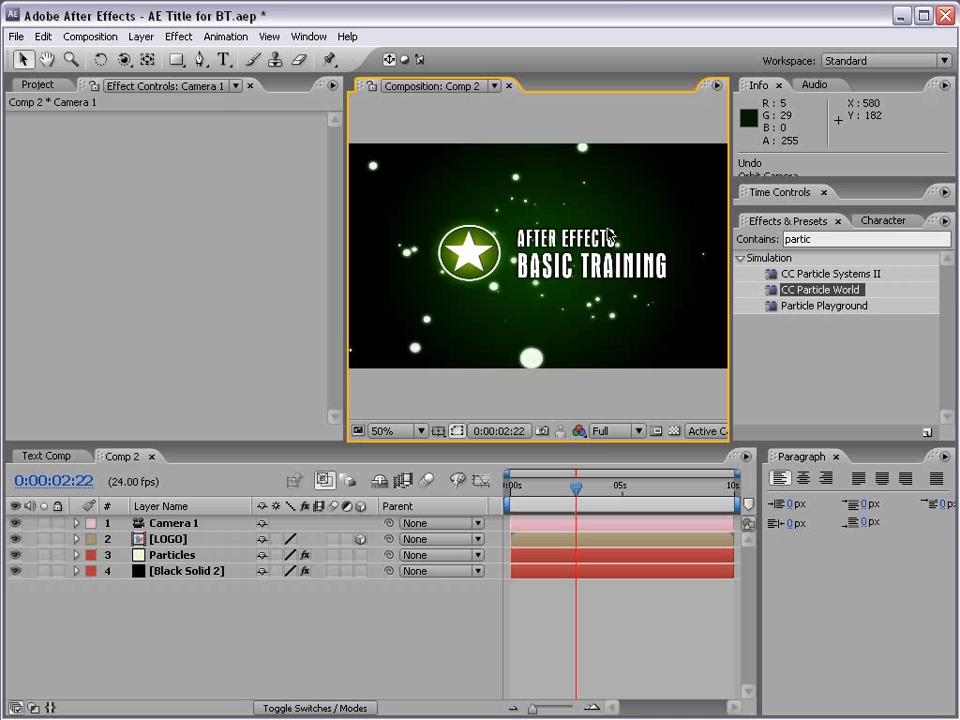
Save the project and add a new null object to Comp 2 as a 3D layer
key(ctrl+s)
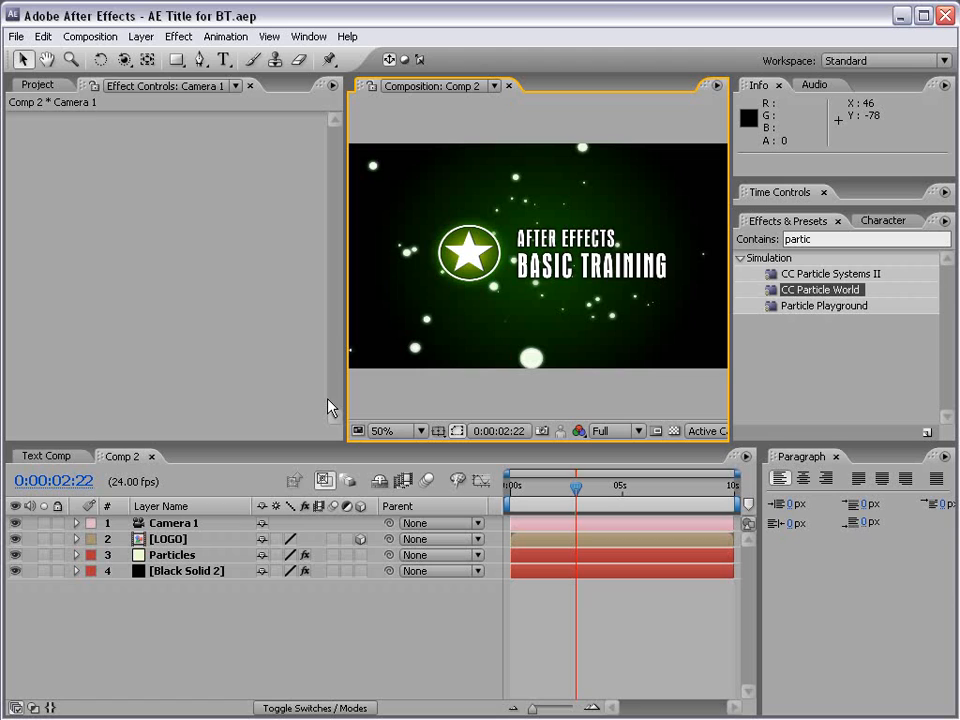
click(143, 37)
mouse_move(152, 56)
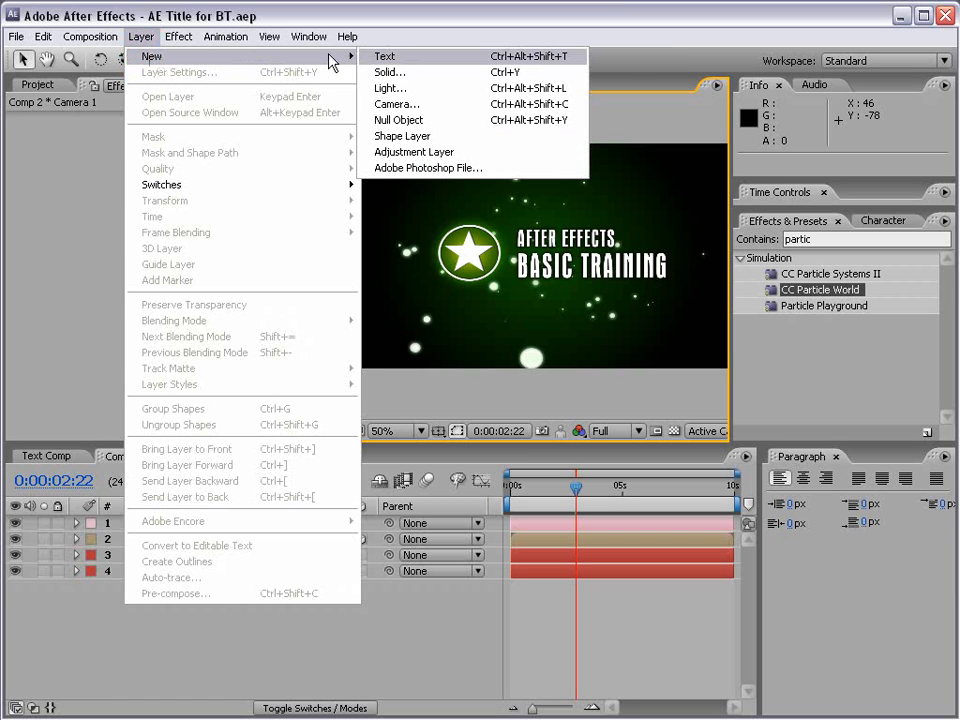
click(452, 128)
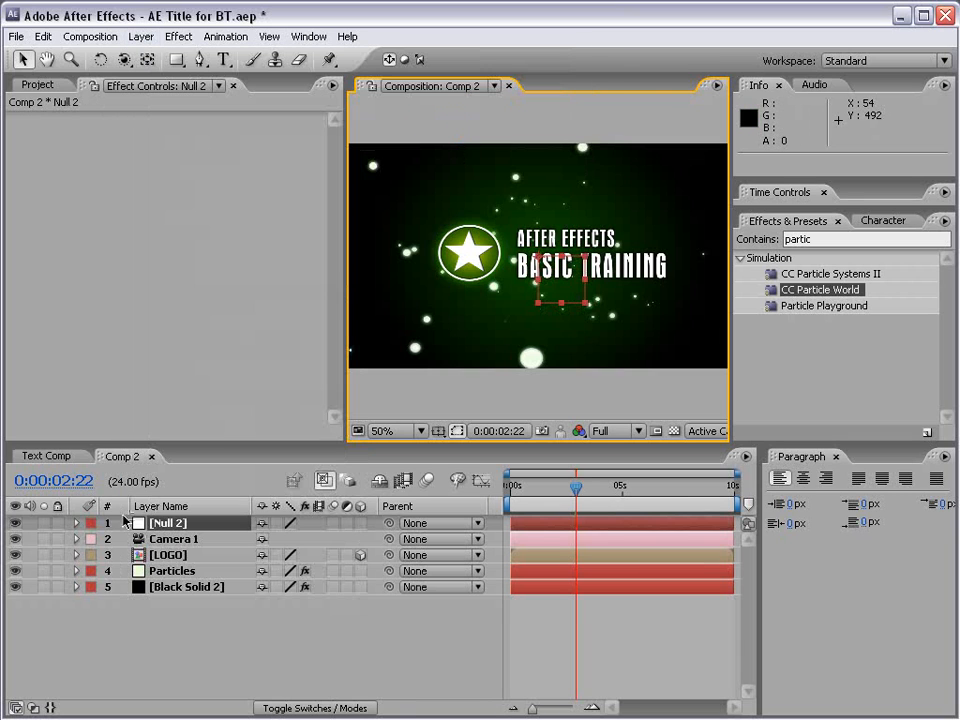
click(176, 521)
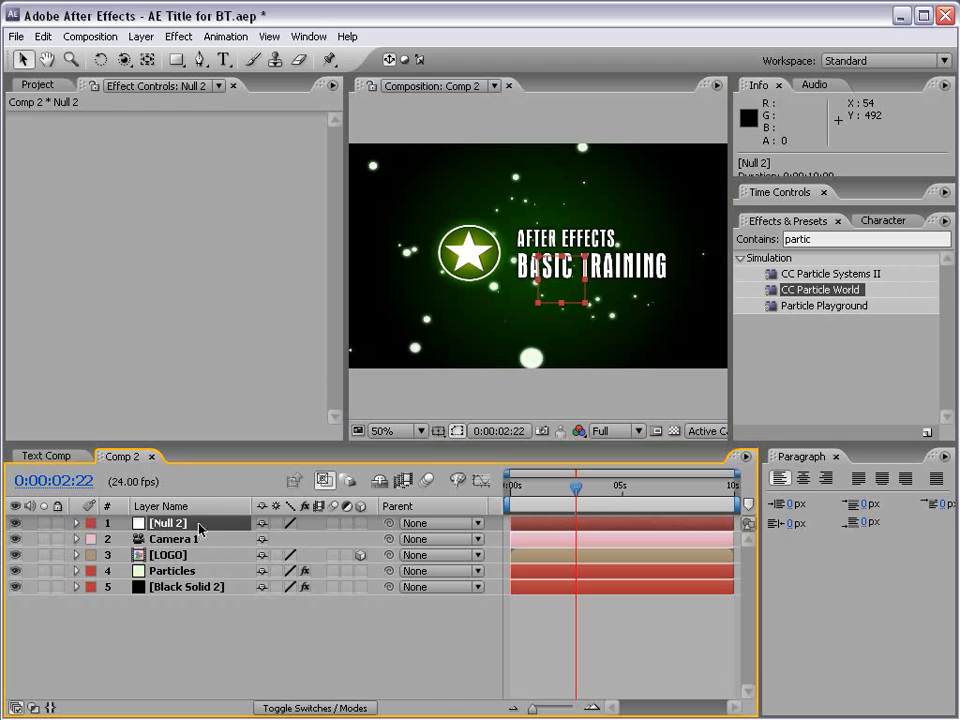
click(361, 523)
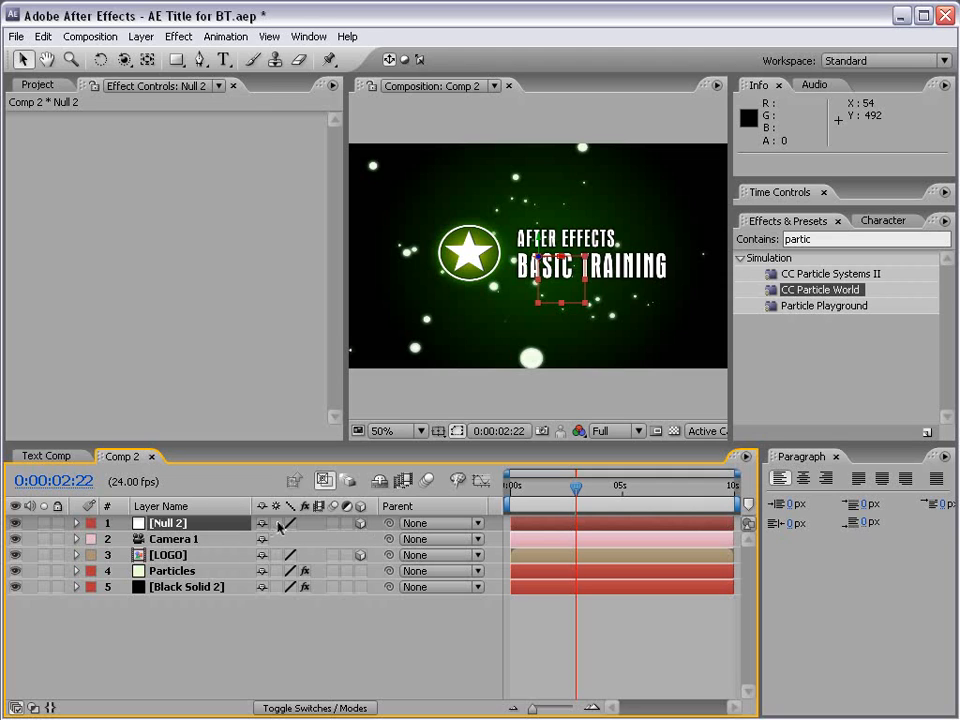
Try the collapse transformations and adjustment layer switches on the null, LOGO and Black Solid 2 layers, restoring each one
click(277, 555)
key(ctrl+z)
ctrl+click(180, 587)
ctrl+click(185, 555)
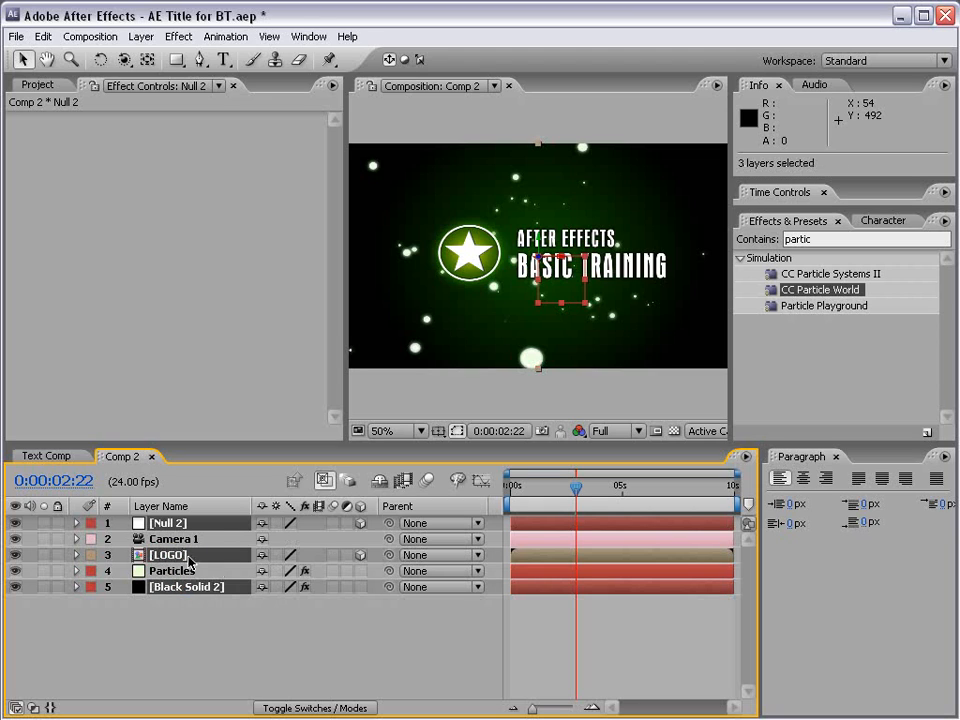
click(277, 523)
click(277, 523)
click(347, 523)
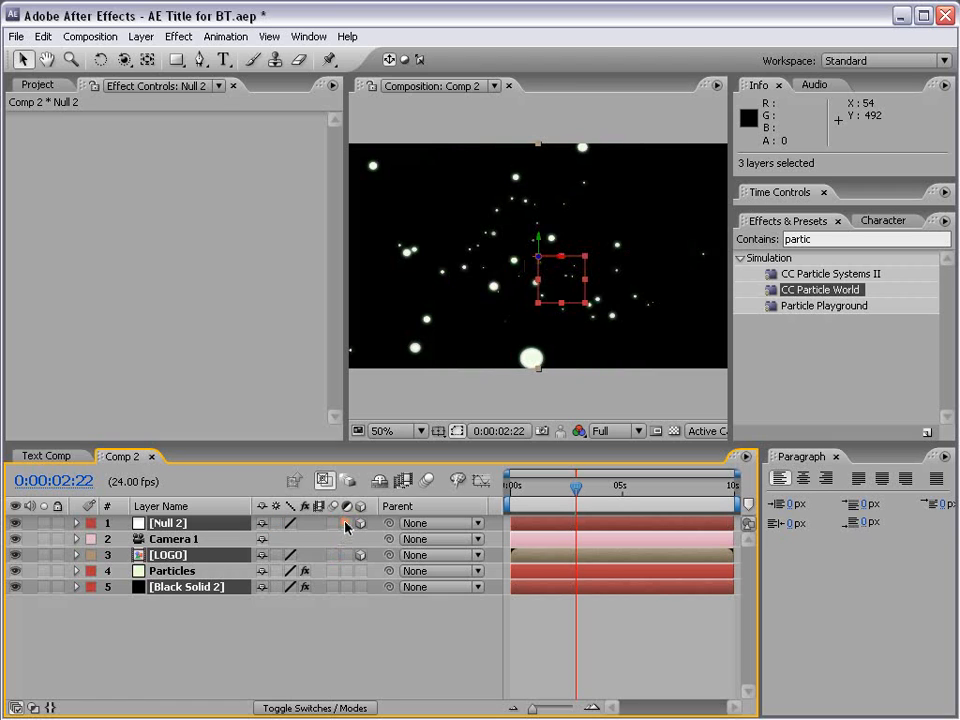
click(345, 523)
click(223, 632)
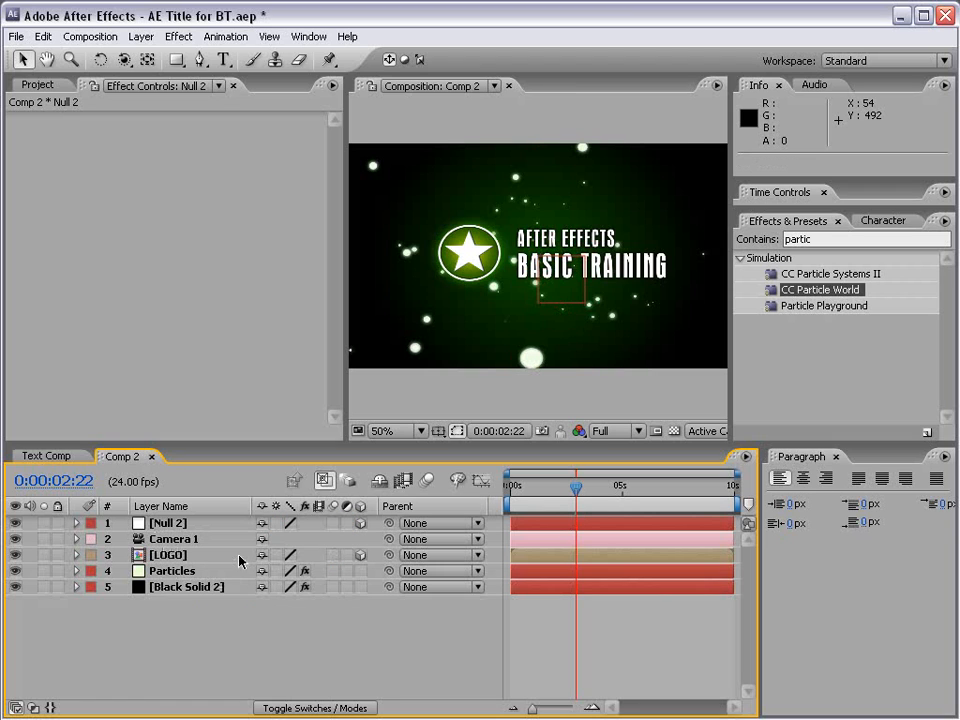
Save the project and parent the Camera 1 layer to Null 2
key(ctrl+s)
click(177, 529)
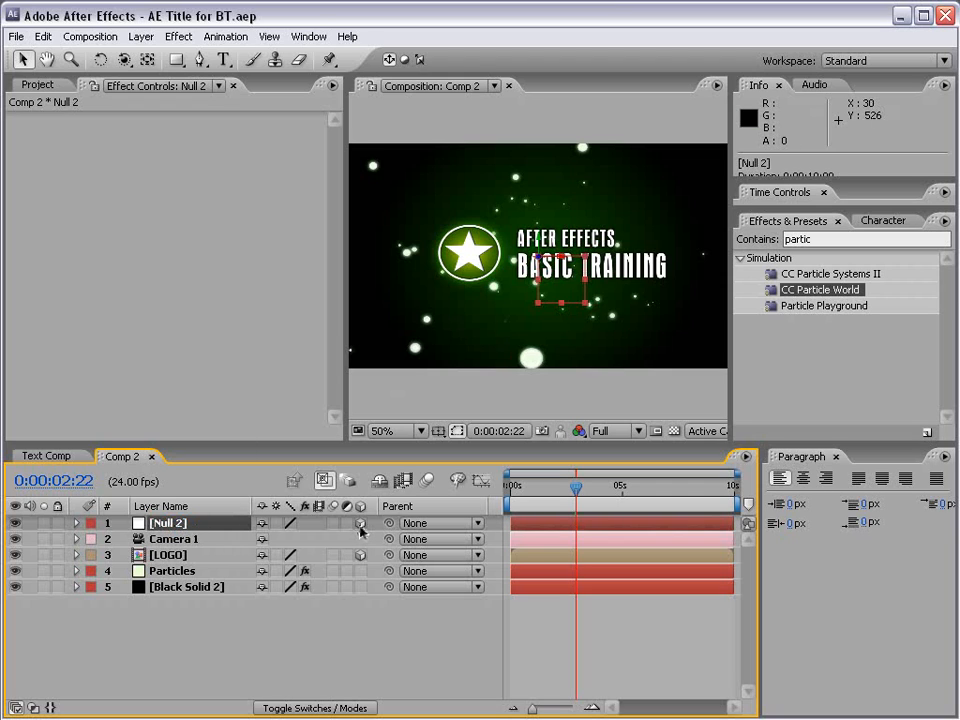
click(165, 540)
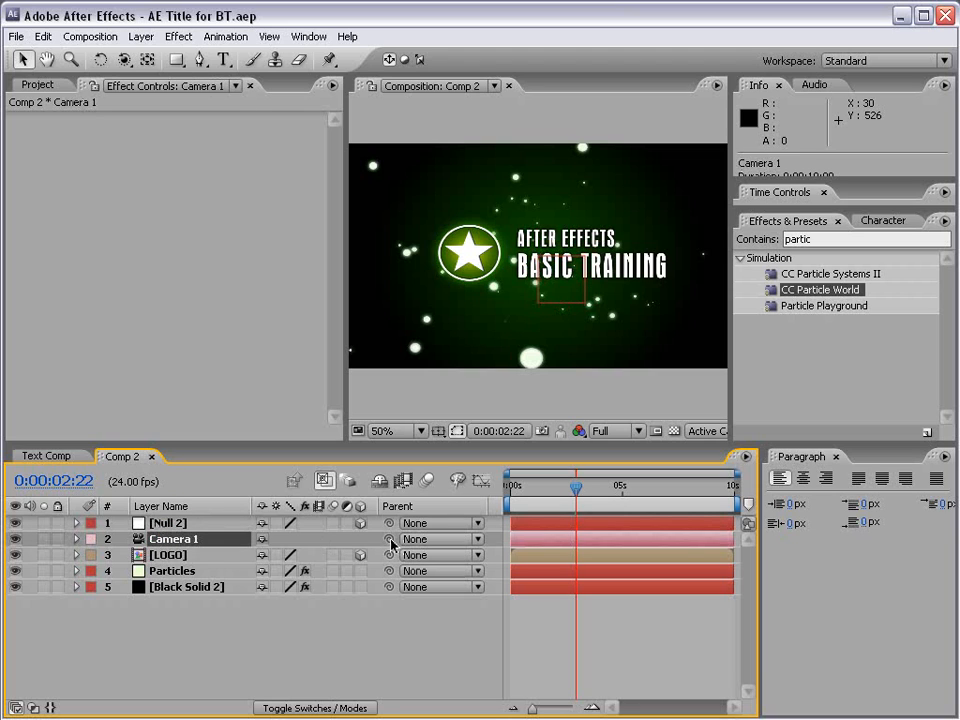
mouse_move(389, 539)
mouse_down()
mouse_move(281, 581)
mouse_move(422, 658)
mouse_move(160, 556)
mouse_move(170, 524)
mouse_up()
Reveal the Position property of the Null 2 layer in the timeline
click(185, 524)
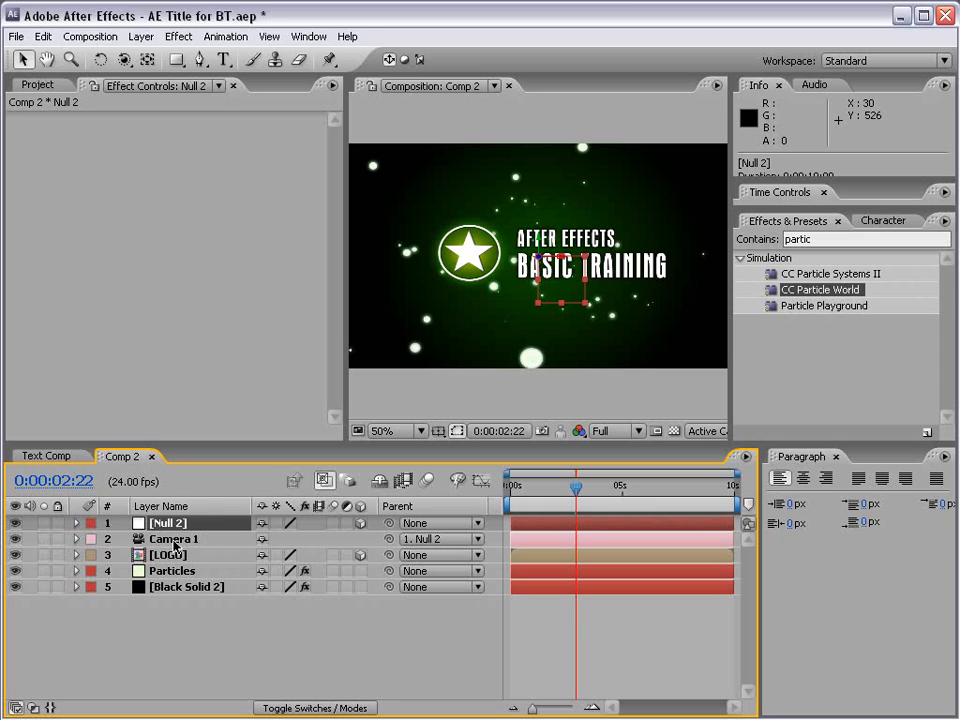
click(174, 541)
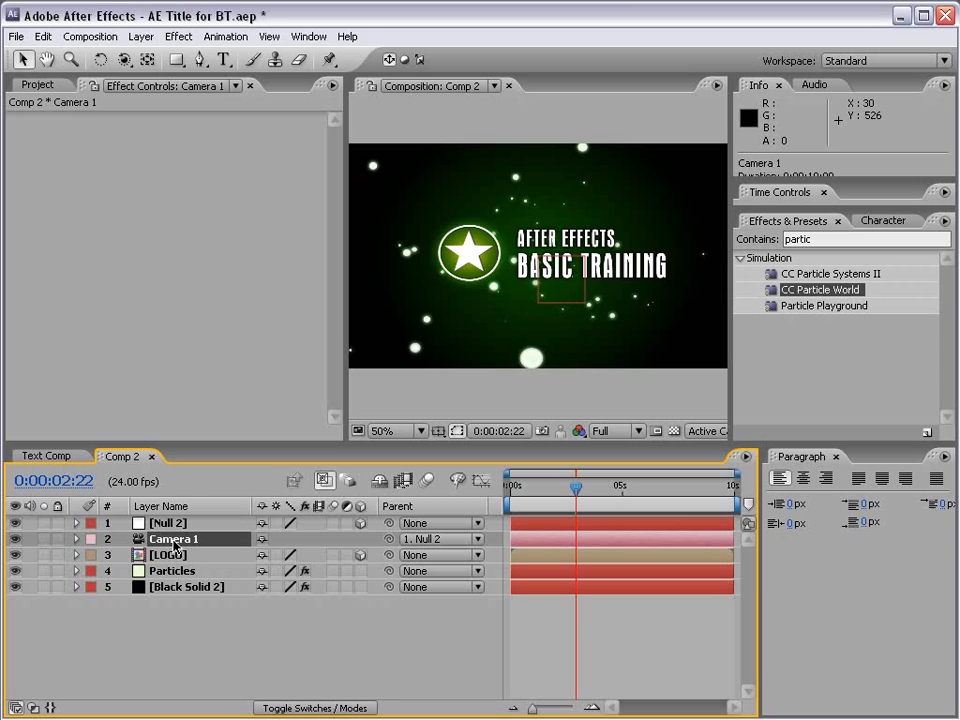
click(168, 524)
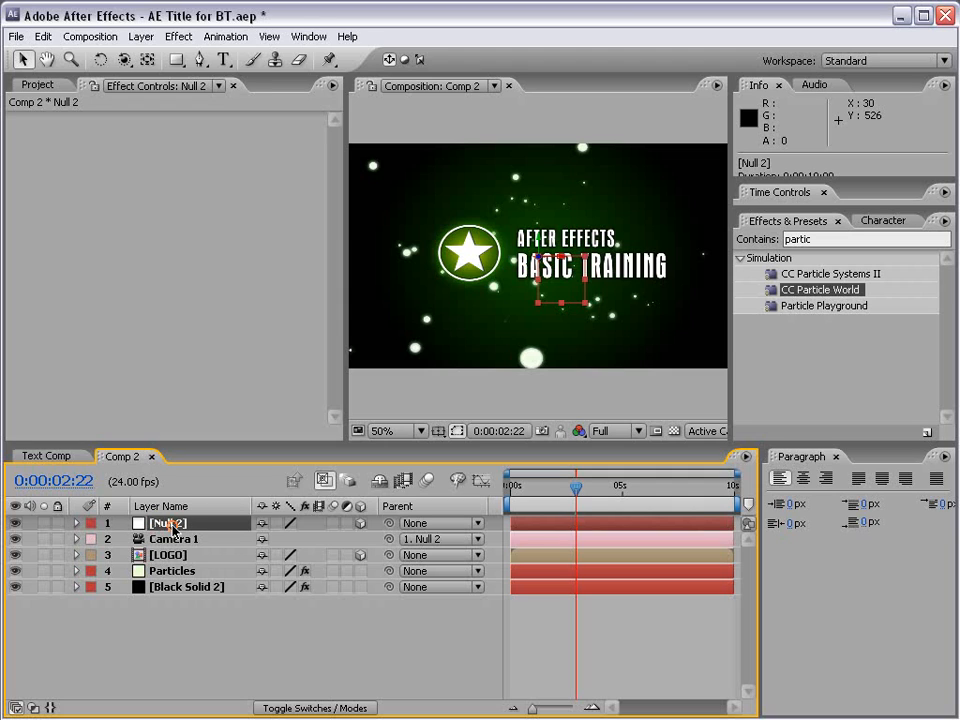
click(78, 524)
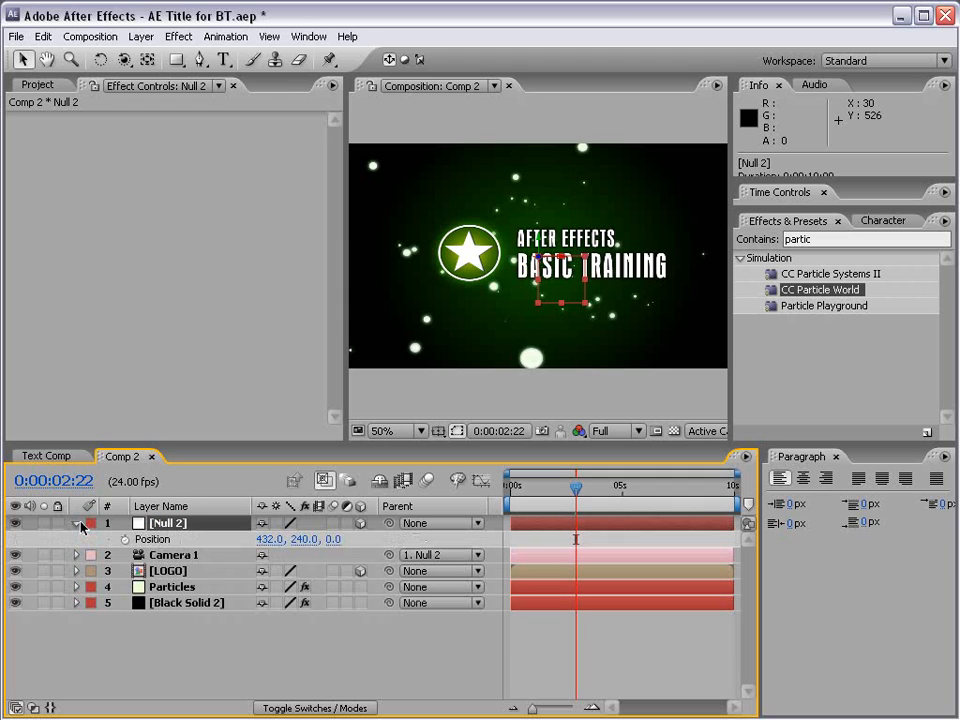
Try moving the null along its Z and X position to test the parented camera, undoing each change
drag(328, 541, 256, 512)
key(ctrl+z)
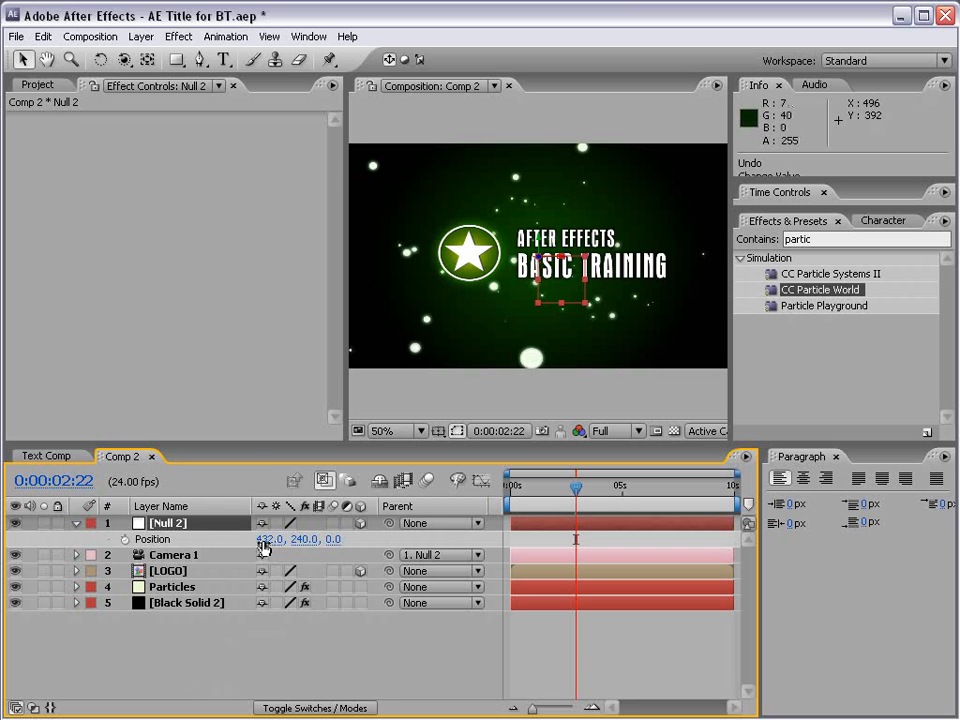
drag(266, 539, 20, 535)
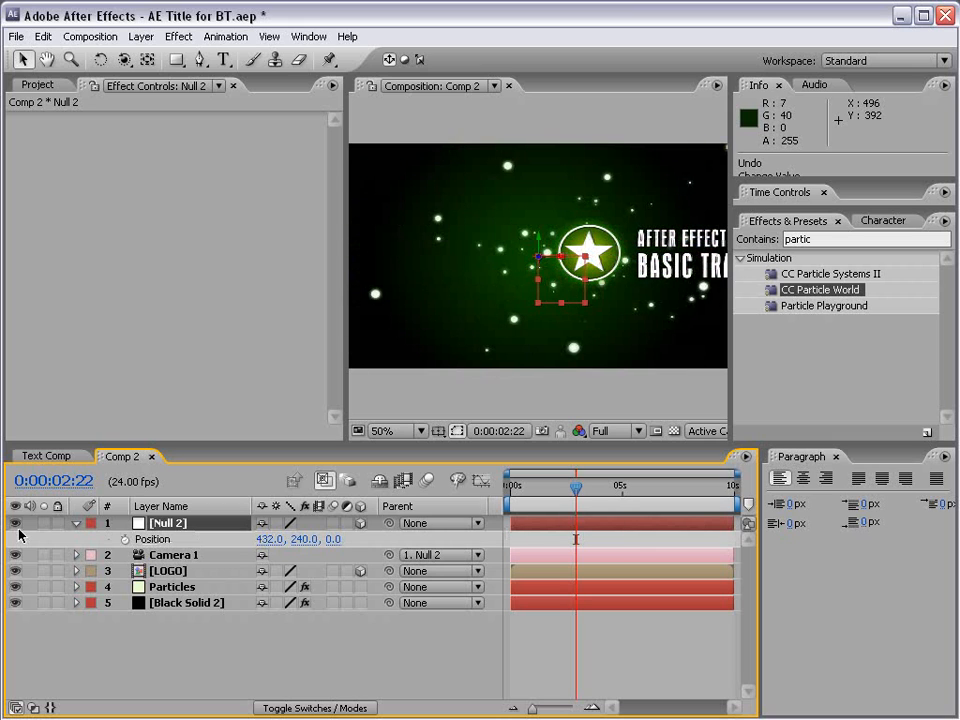
key(ctrl+z)
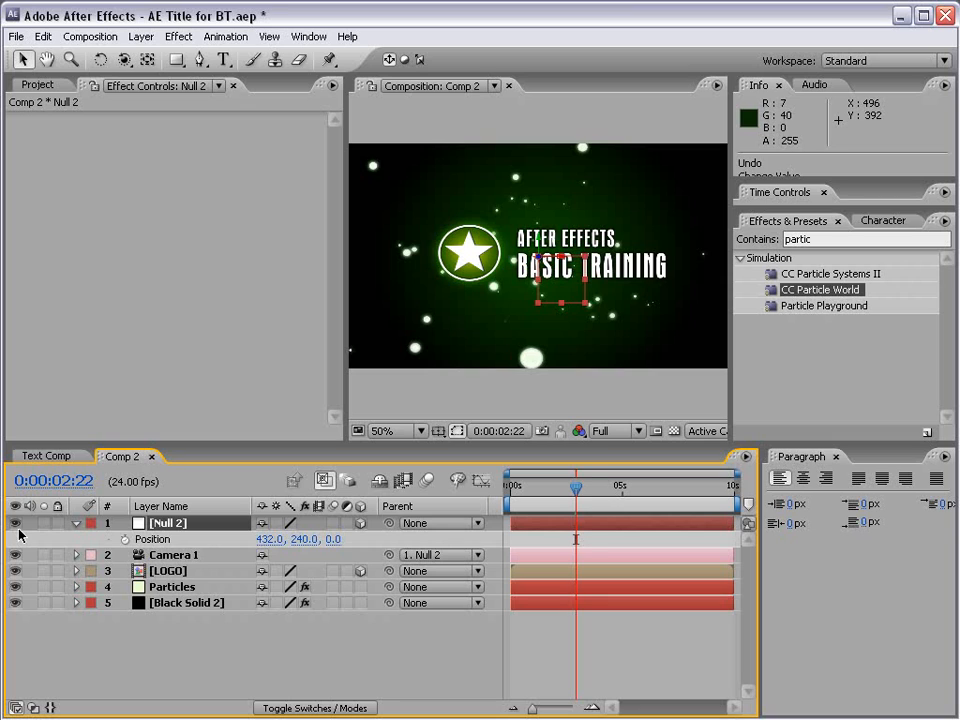
Slide the Particles layer about 3 seconds earlier than the composition start and extend its end to the composition's end
click(572, 490)
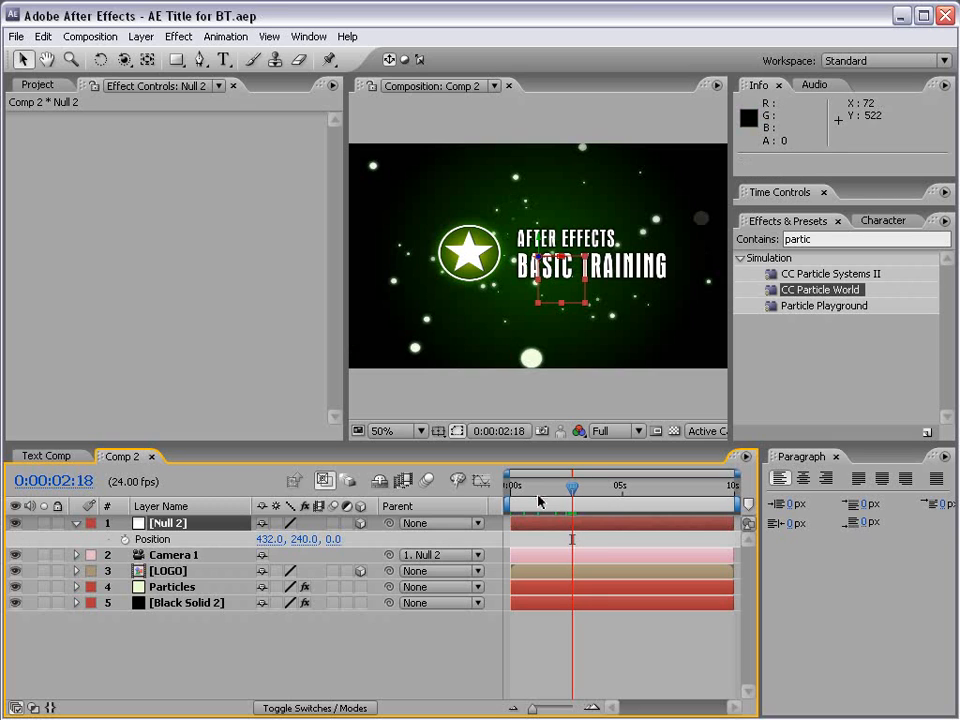
drag(573, 495, 510, 492)
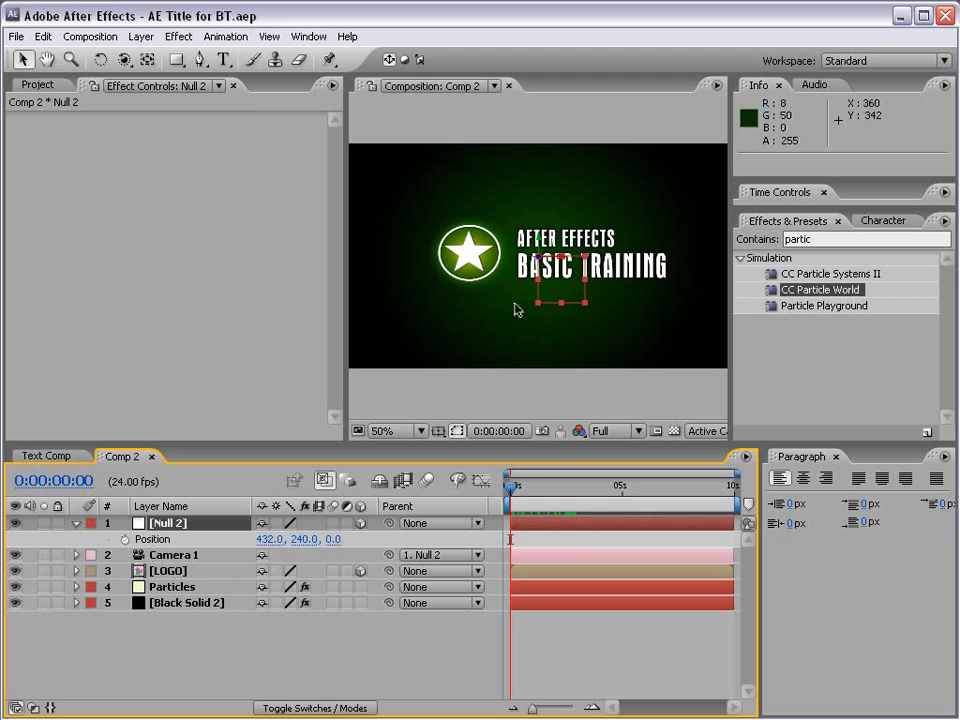
click(160, 588)
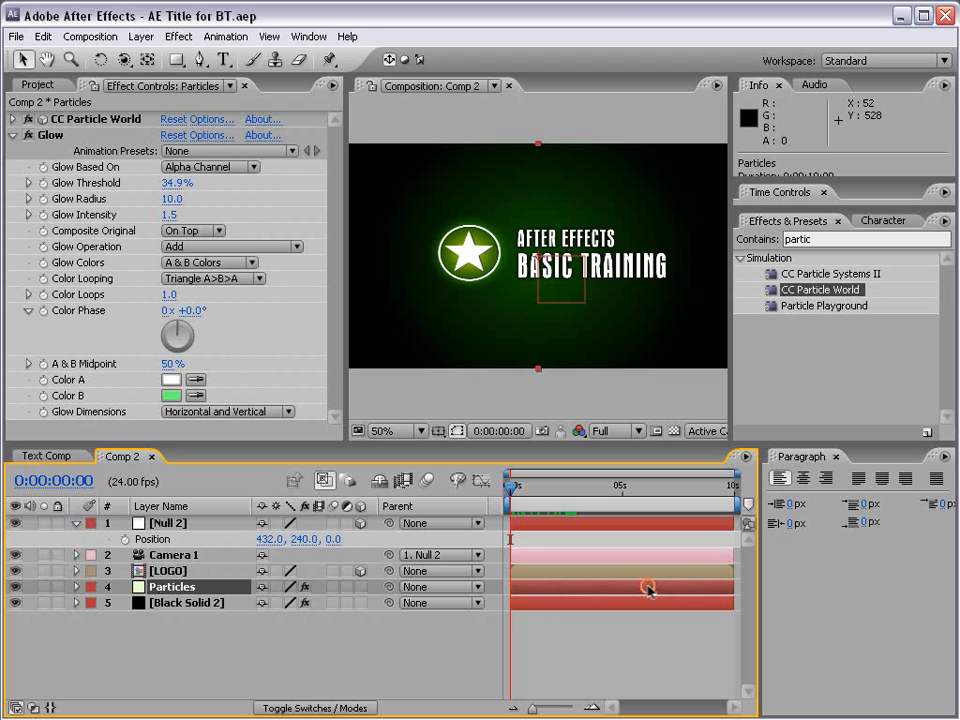
drag(645, 587, 570, 589)
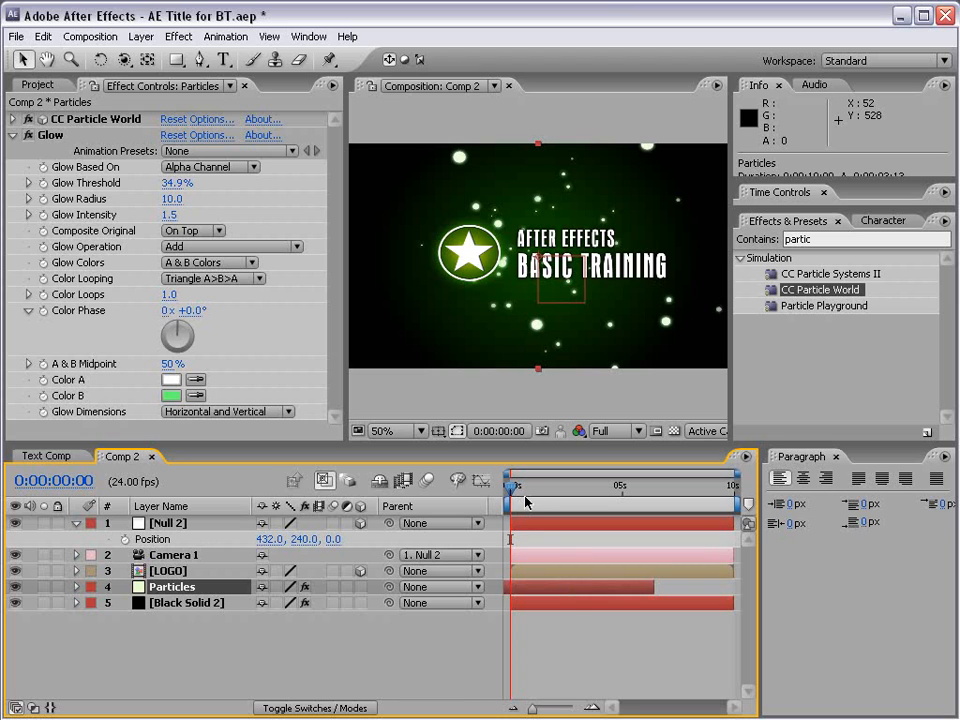
mouse_move(523, 593)
mouse_down()
mouse_move(575, 593)
mouse_move(534, 589)
mouse_up()
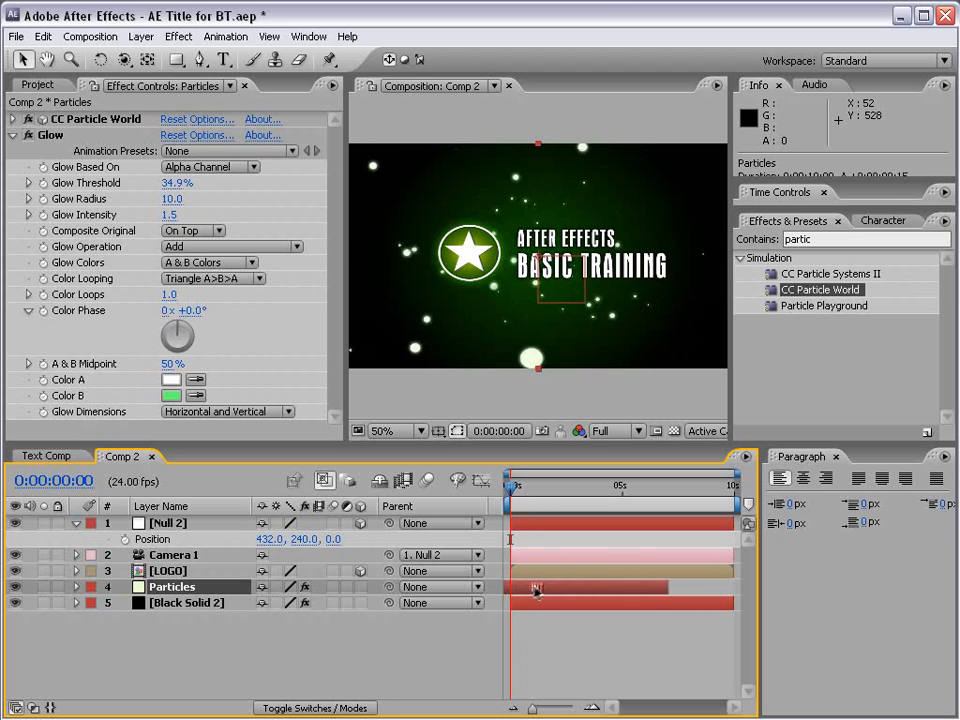
click(532, 488)
drag(532, 488, 484, 495)
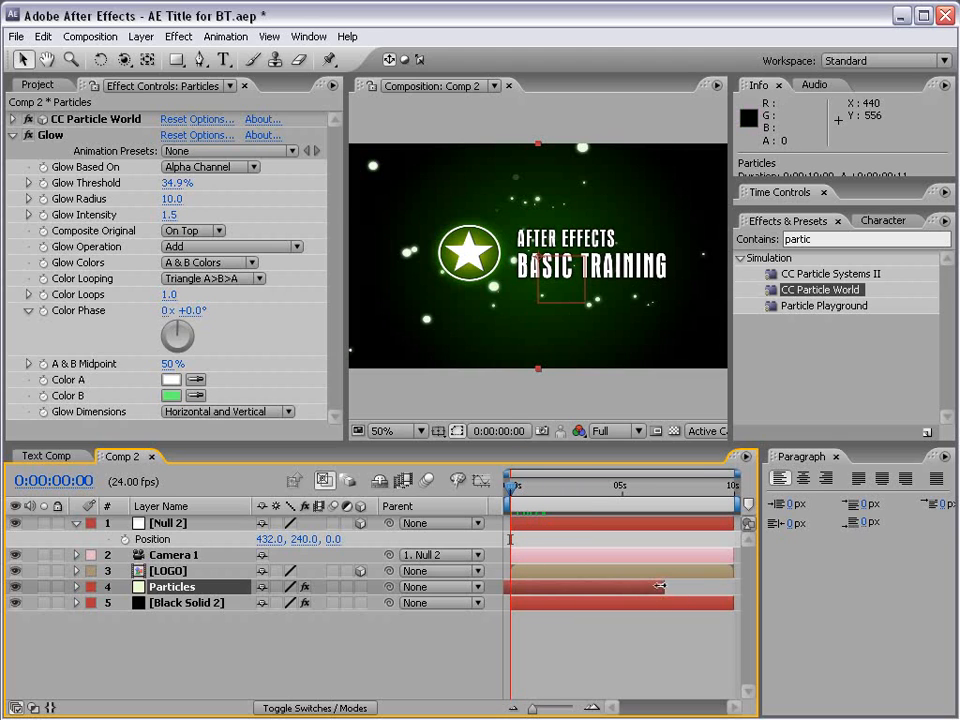
drag(660, 587, 734, 588)
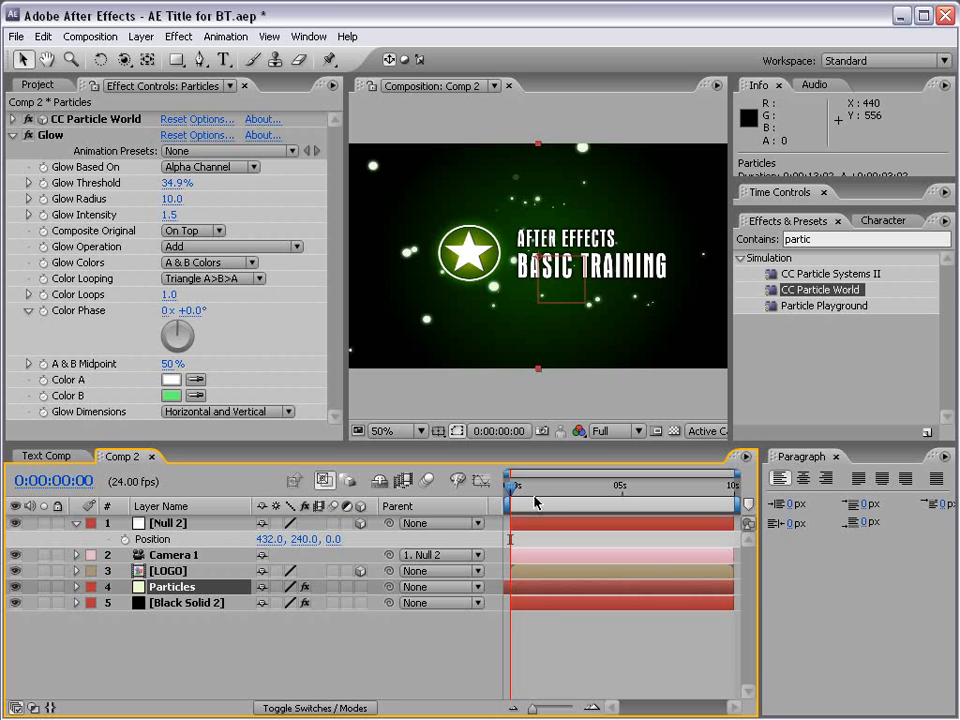
mouse_move(515, 488)
mouse_down()
mouse_move(557, 489)
mouse_move(510, 488)
mouse_up()
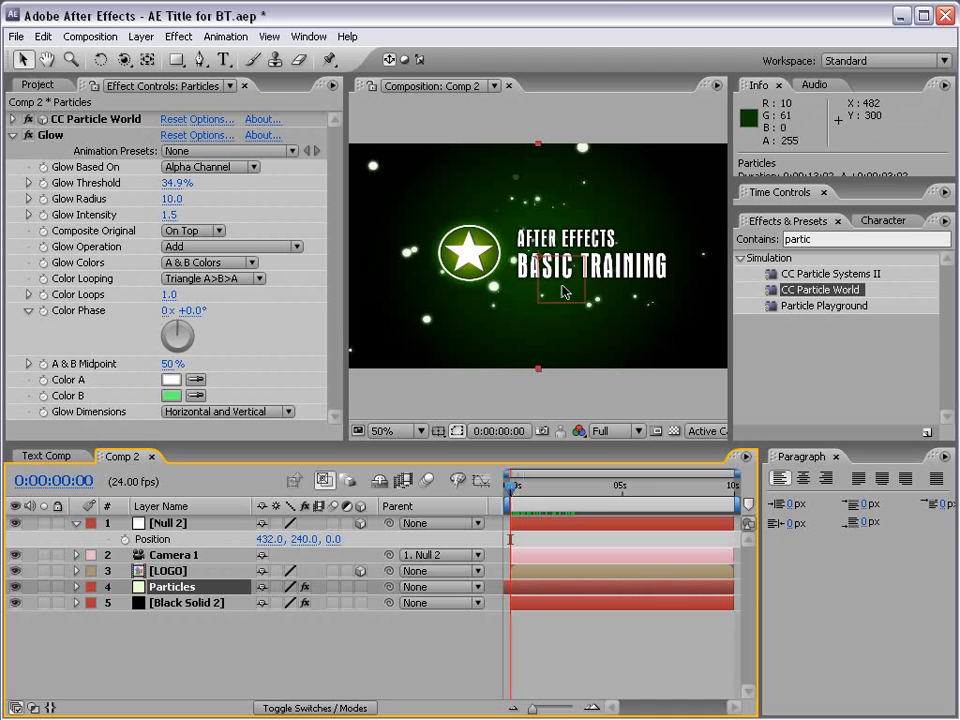
Add Position keyframes to the Null 2 layer at 0:00:00:00 and 0:00:00:20
click(155, 525)
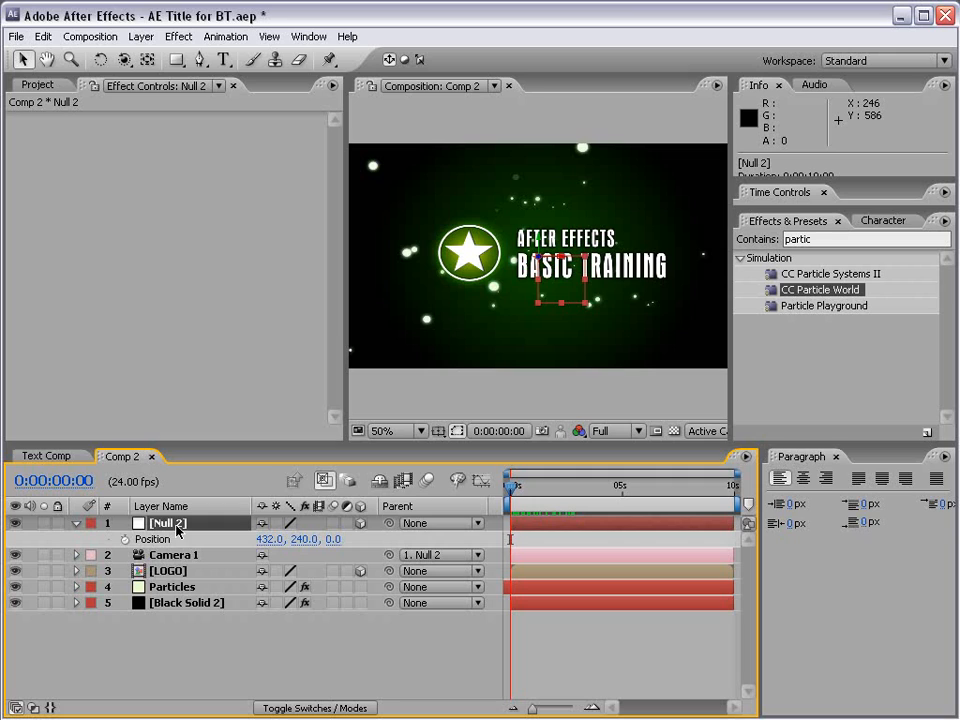
click(124, 539)
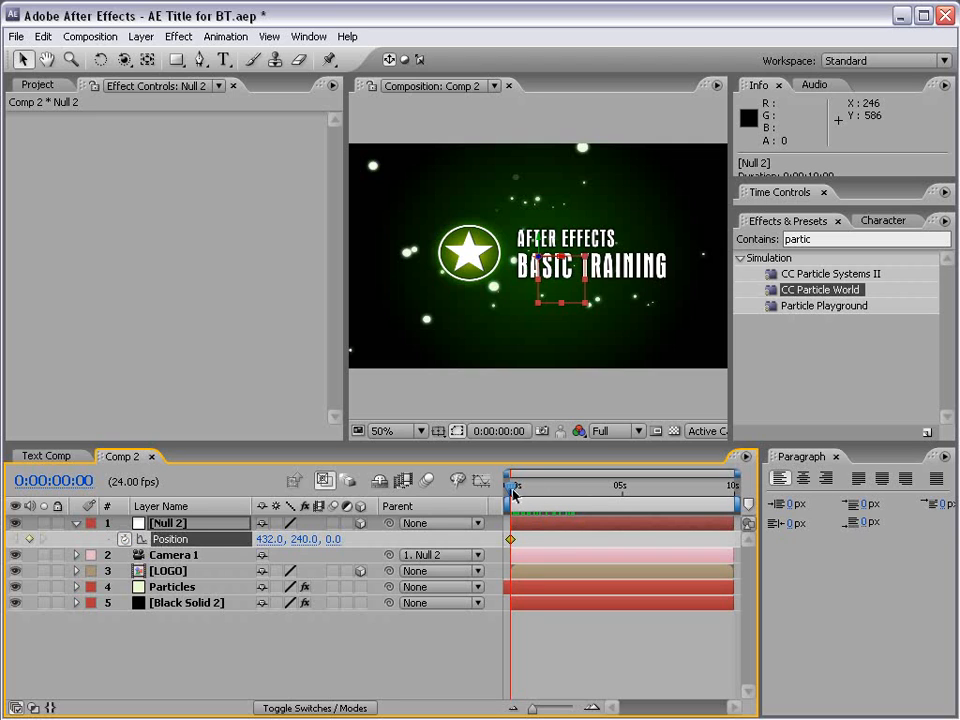
drag(511, 487, 530, 490)
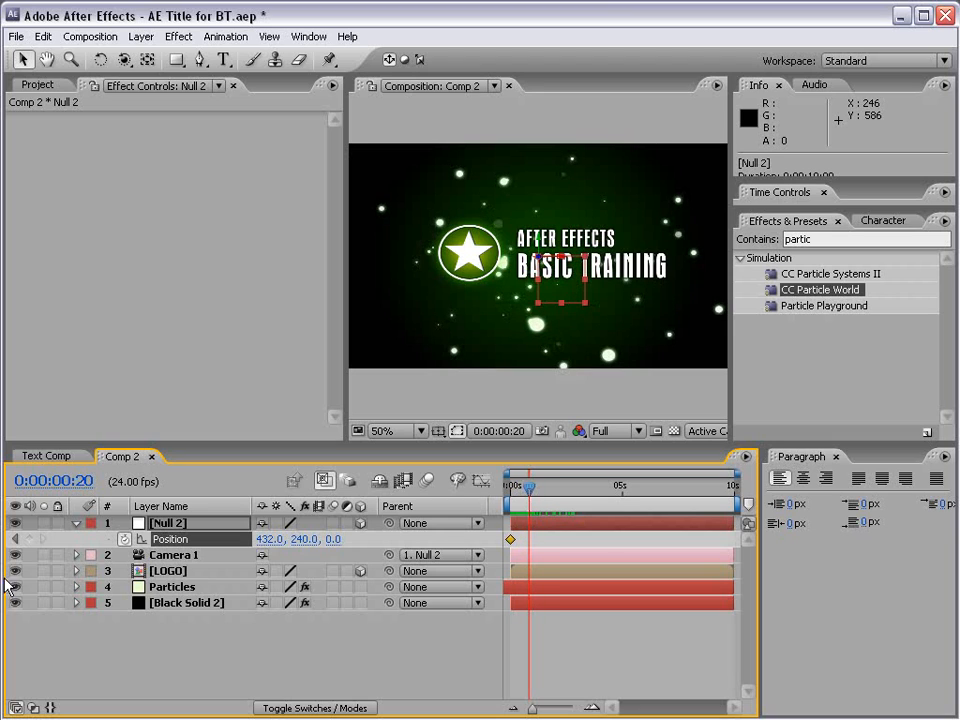
click(29, 540)
Set the null's X position to 1226 at the first keyframe and preview the camera move
click(17, 540)
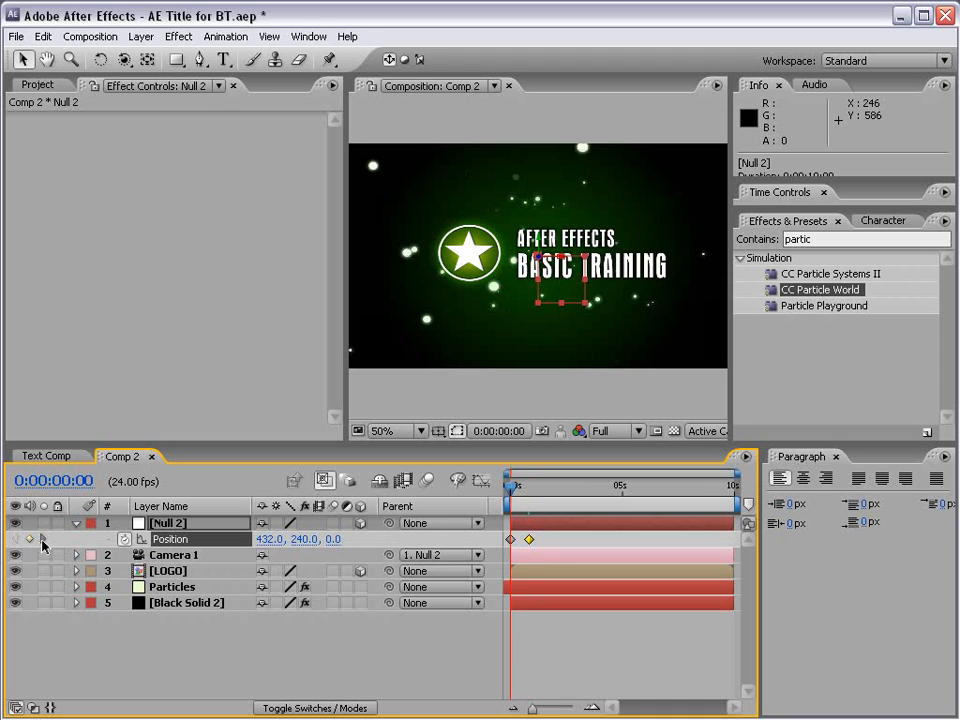
click(509, 540)
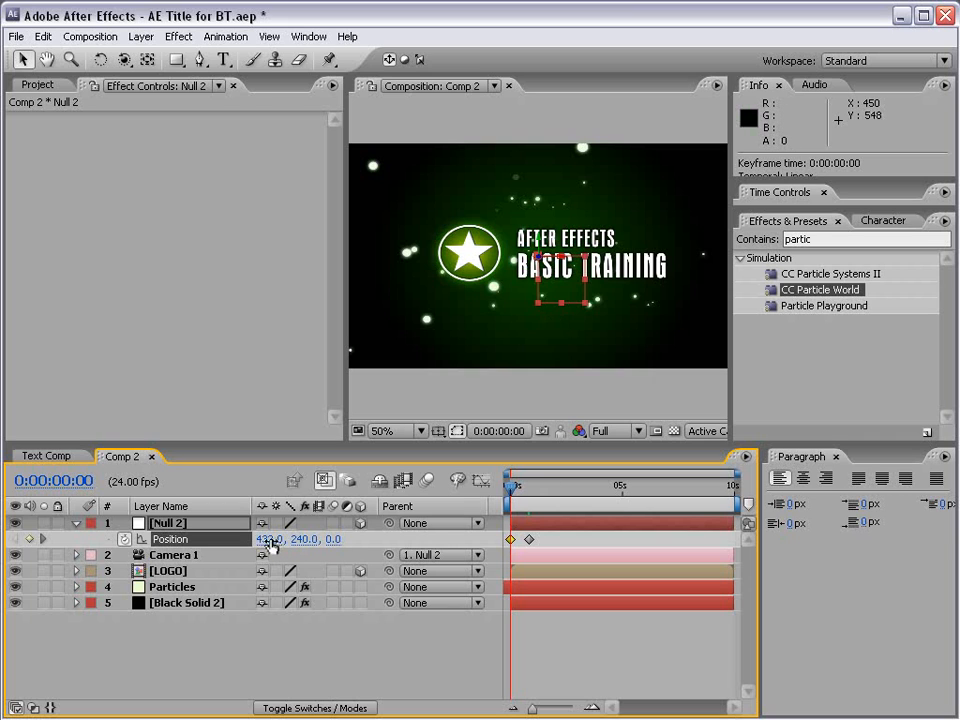
drag(272, 540, 900, 542)
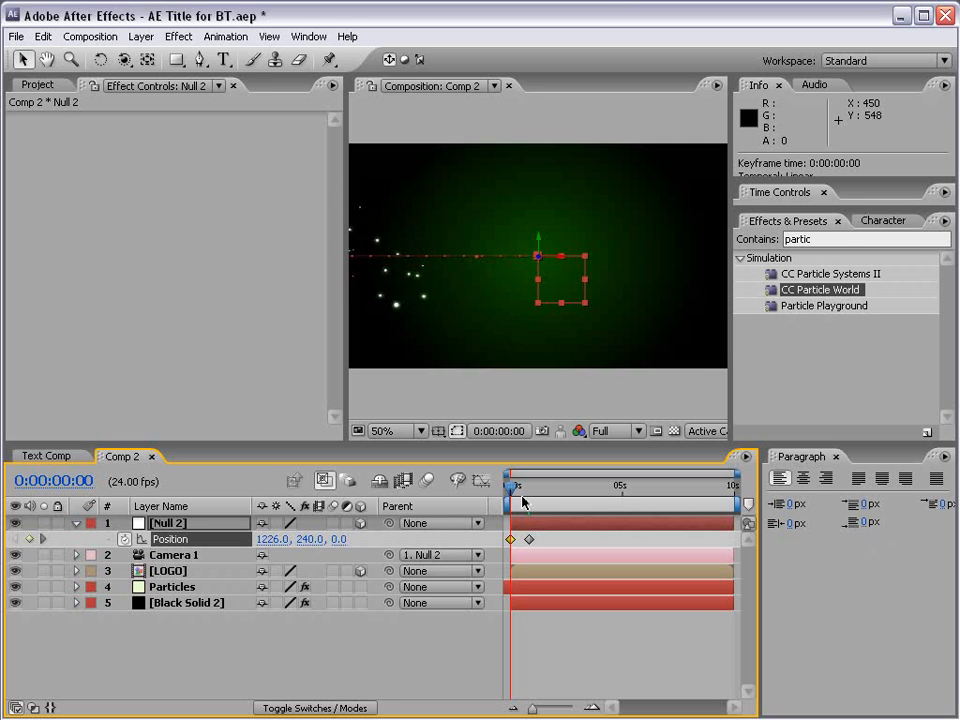
mouse_move(511, 488)
mouse_down()
mouse_move(529, 492)
mouse_move(511, 490)
mouse_up()
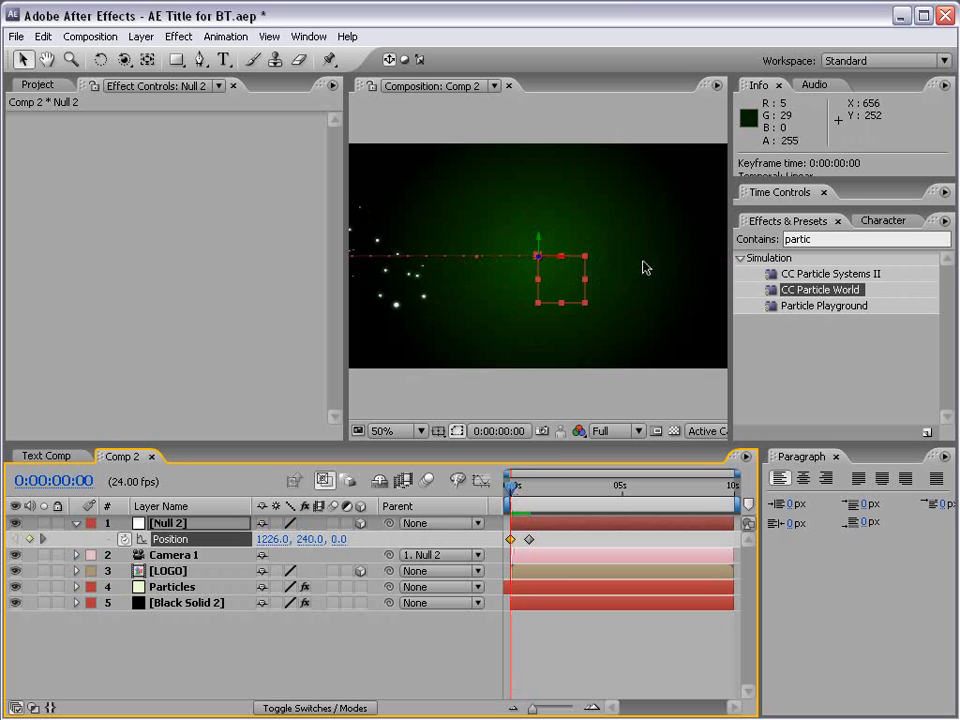
Enlarge the CC Particle World producer on the Particles layer to Radius X 1.4, Radius Y 0.9 and Radius Z 4.2
click(180, 587)
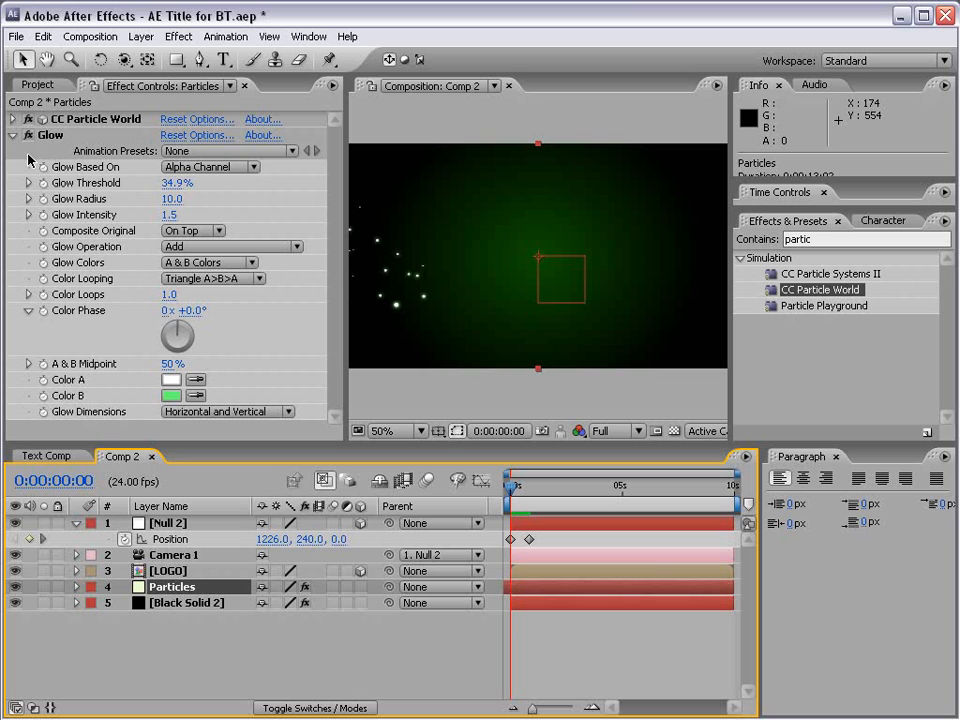
click(99, 121)
click(12, 119)
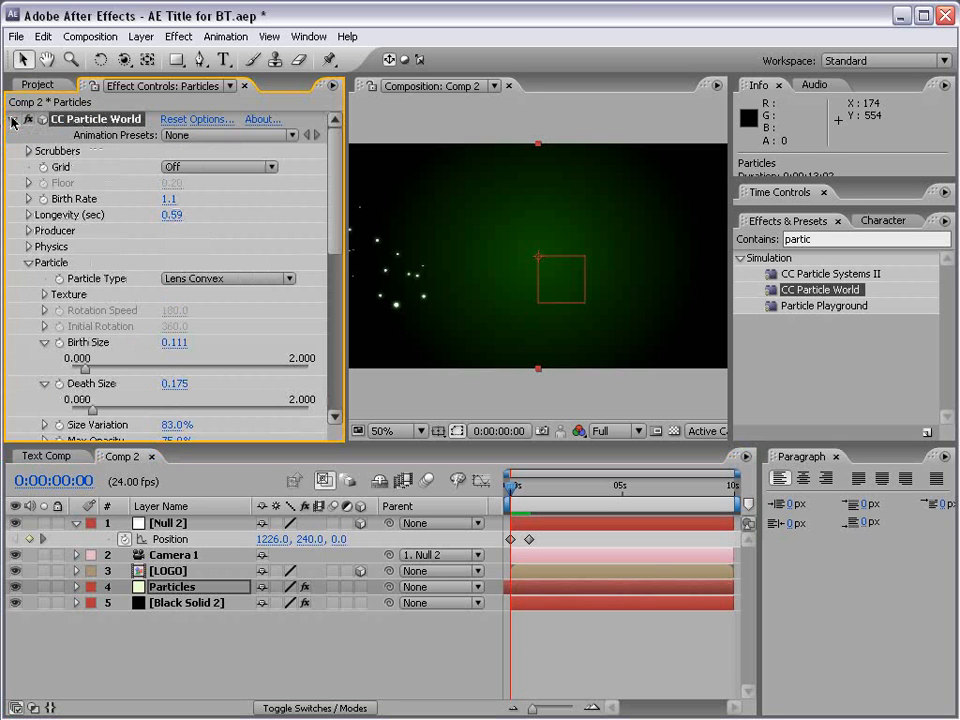
drag(332, 188, 332, 204)
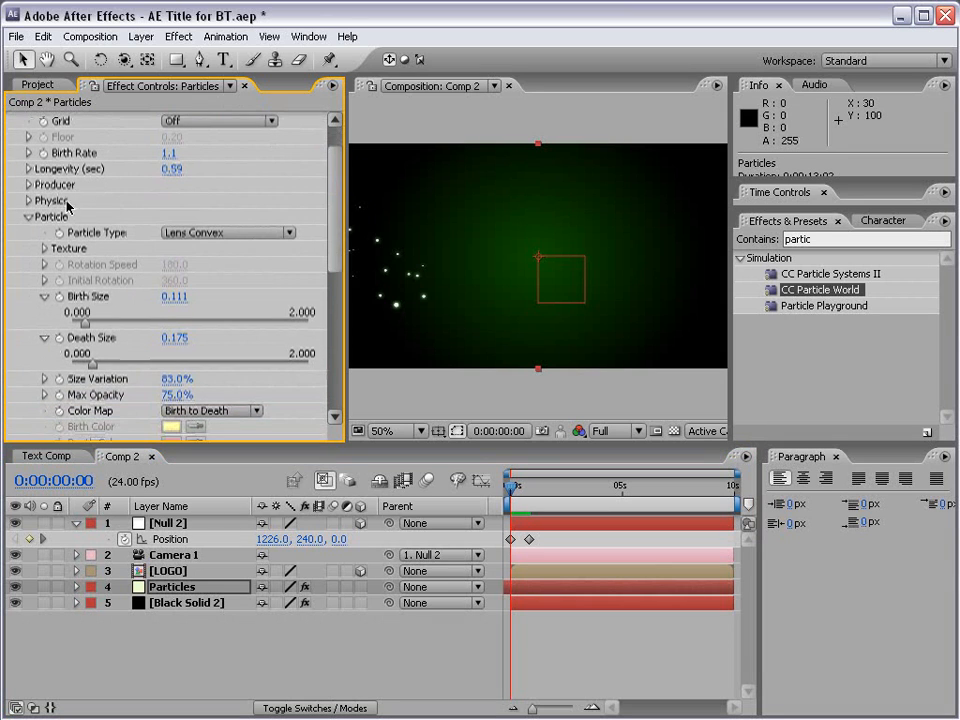
click(28, 217)
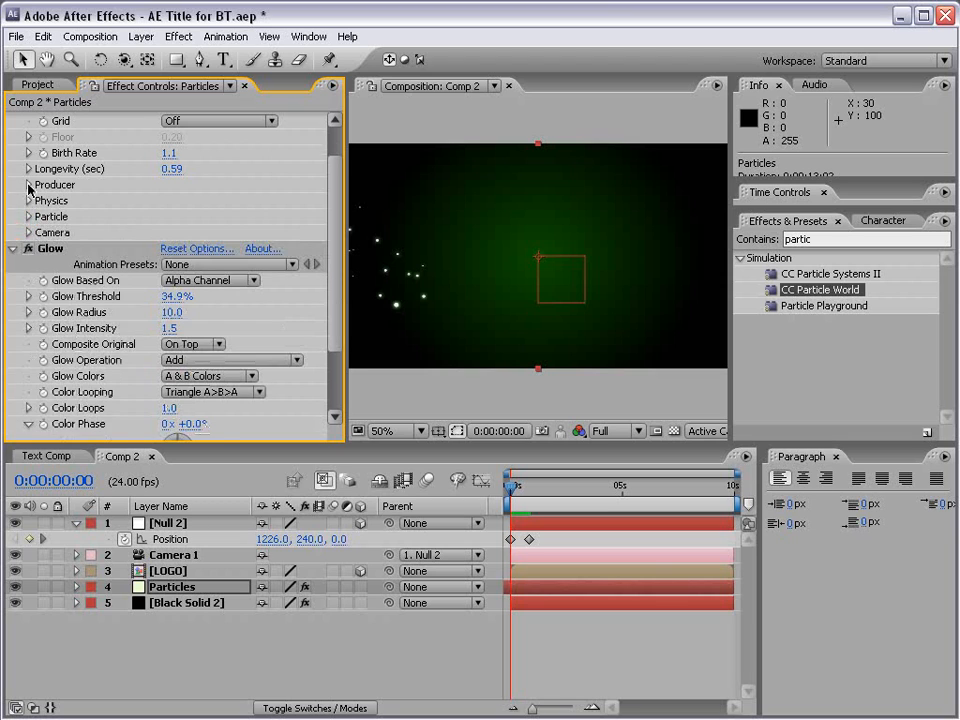
click(28, 185)
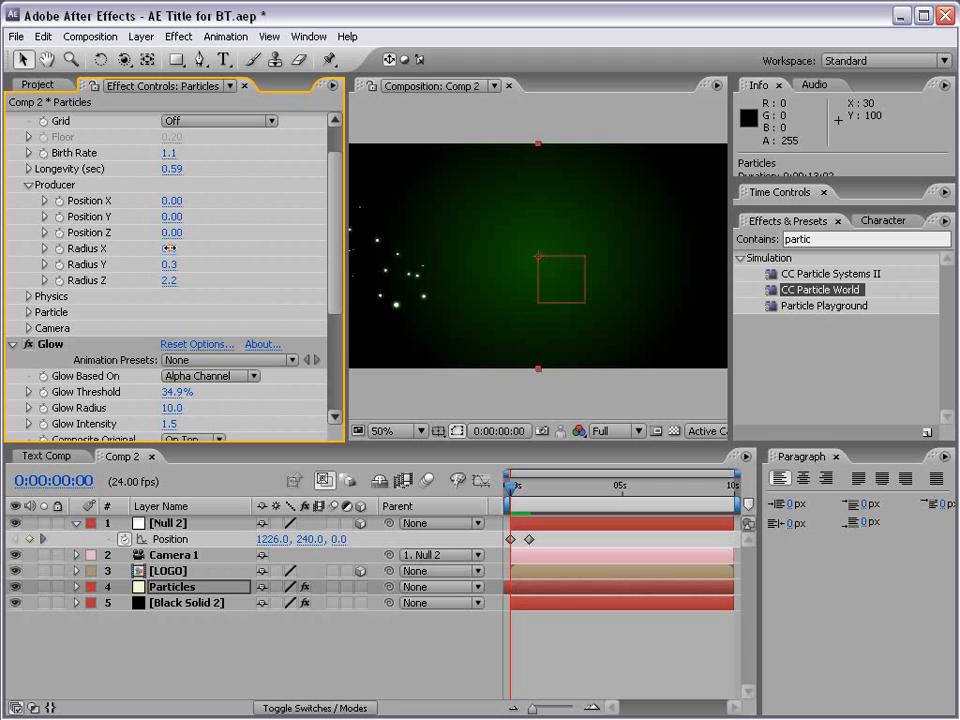
drag(168, 248, 356, 284)
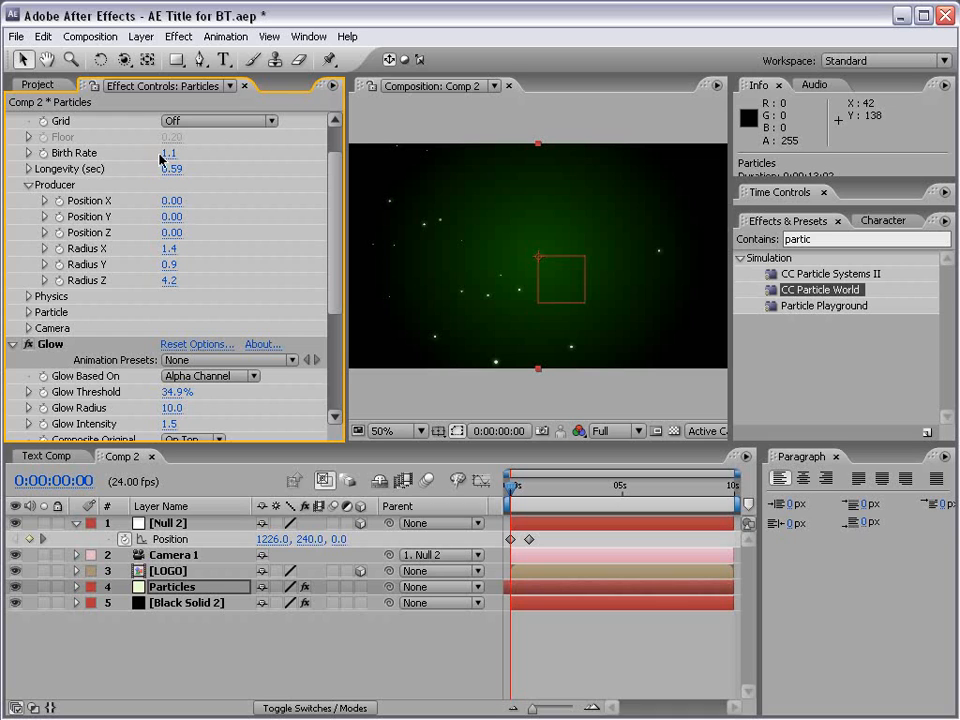
Raise the particles' Birth Rate to 3.1 and set the producer's Radius X to 1.9 and Radius Y to 1.1
drag(168, 157, 186, 153)
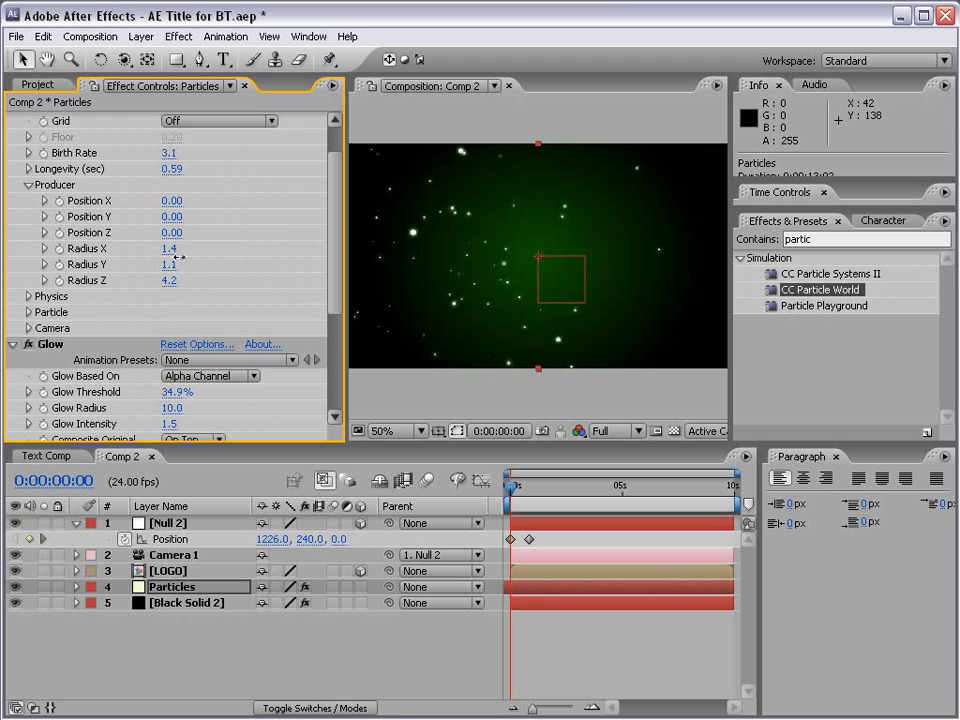
drag(170, 248, 221, 248)
key(space)
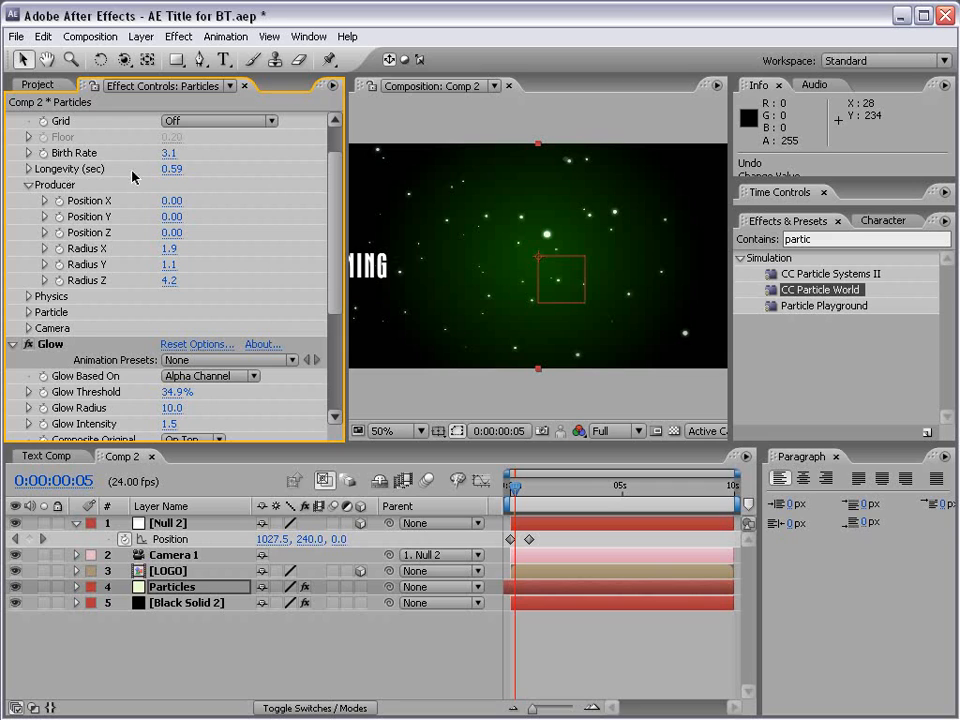
Set the particles' Longevity to 1.26 seconds and Birth Rate to 2.2, and check the result at 0:00:00:19
drag(183, 168, 233, 172)
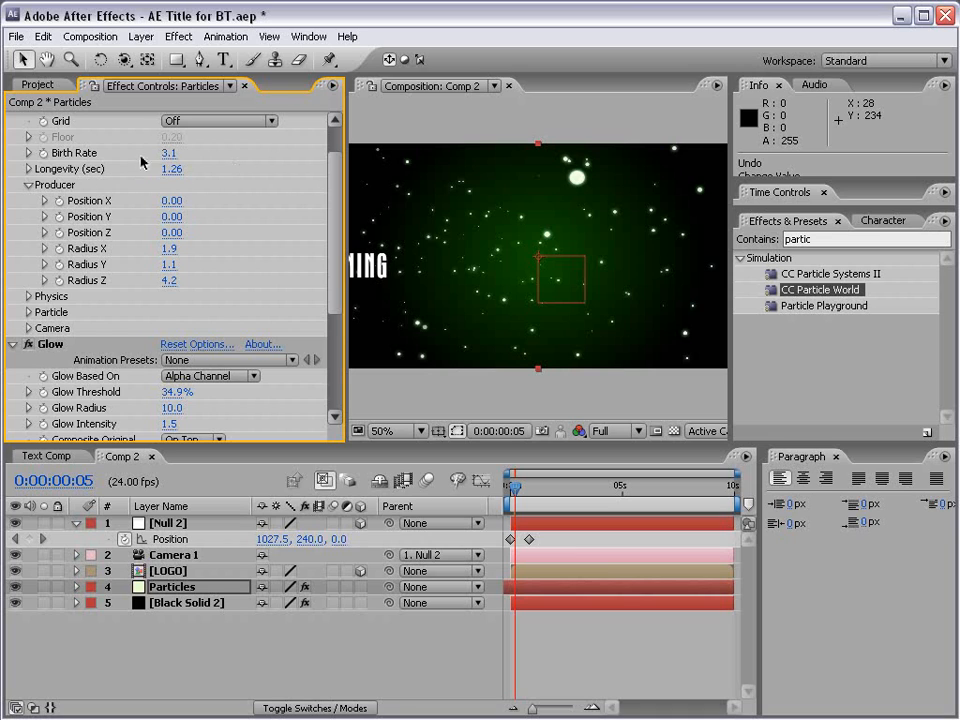
mouse_move(164, 153)
mouse_down()
mouse_move(172, 153)
mouse_move(152, 153)
mouse_up()
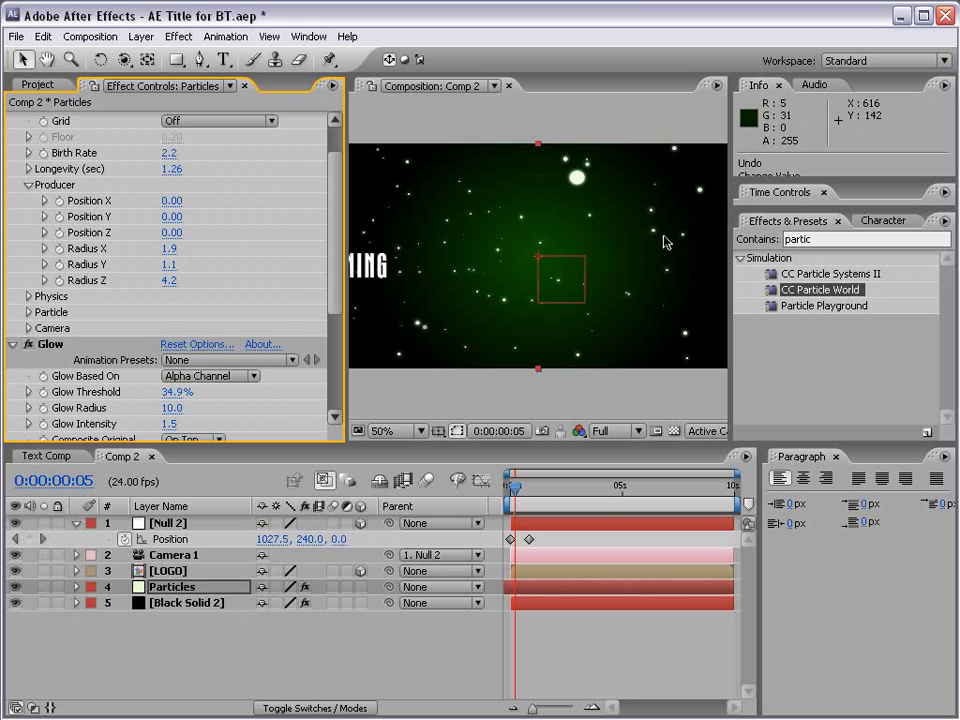
mouse_move(517, 497)
mouse_down()
mouse_move(508, 497)
mouse_move(538, 497)
mouse_move(511, 497)
mouse_move(528, 496)
mouse_up()
click(528, 496)
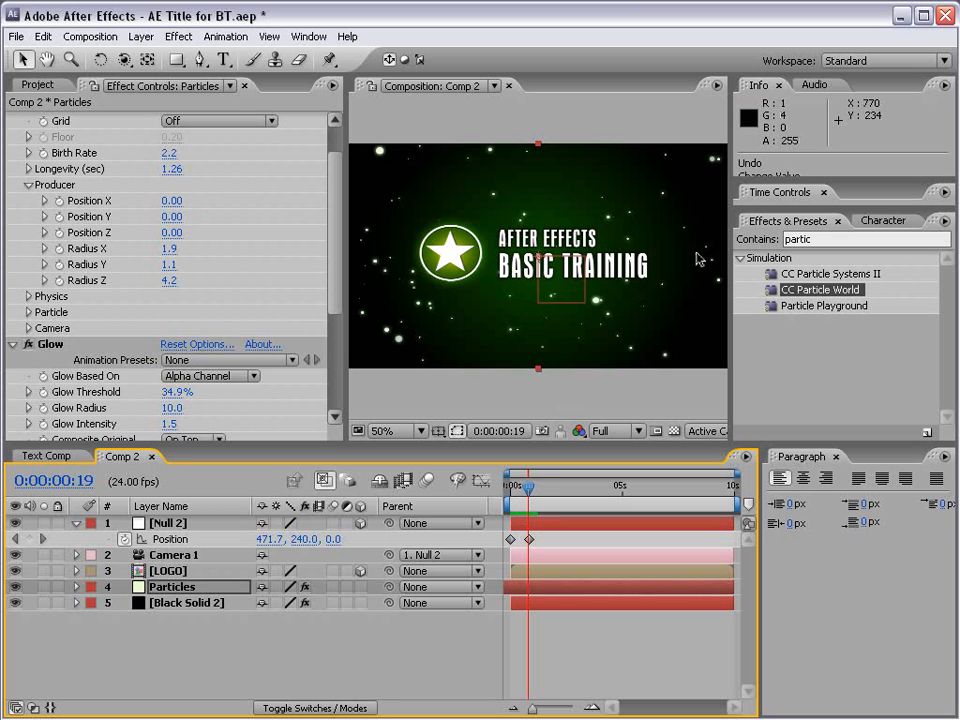
Reveal the full time controls and run a RAM preview of the composition
drag(782, 206, 782, 330)
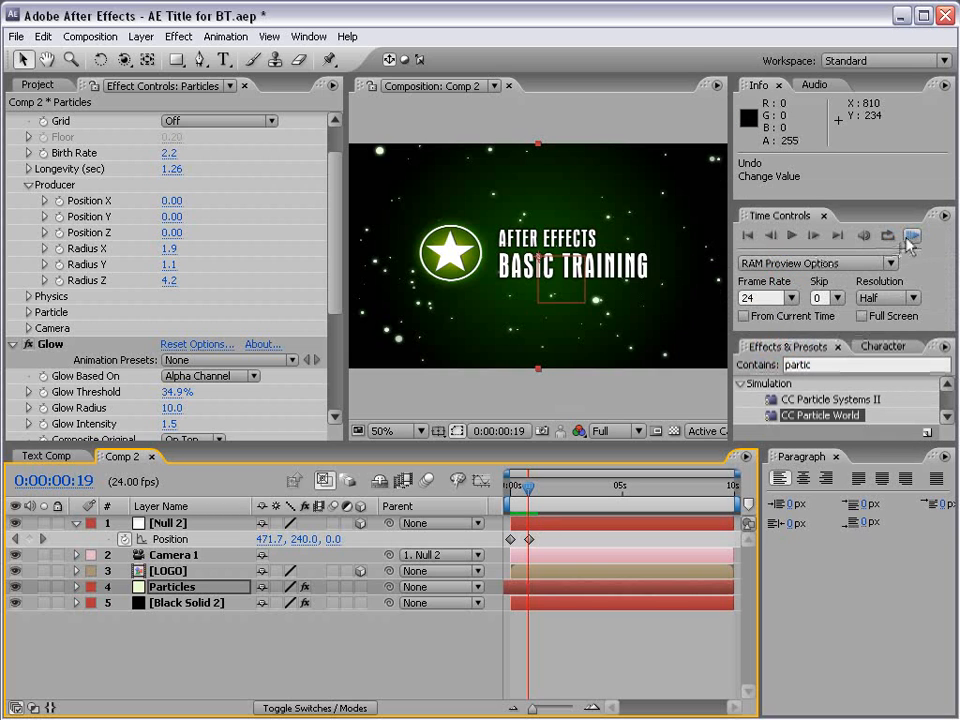
click(910, 237)
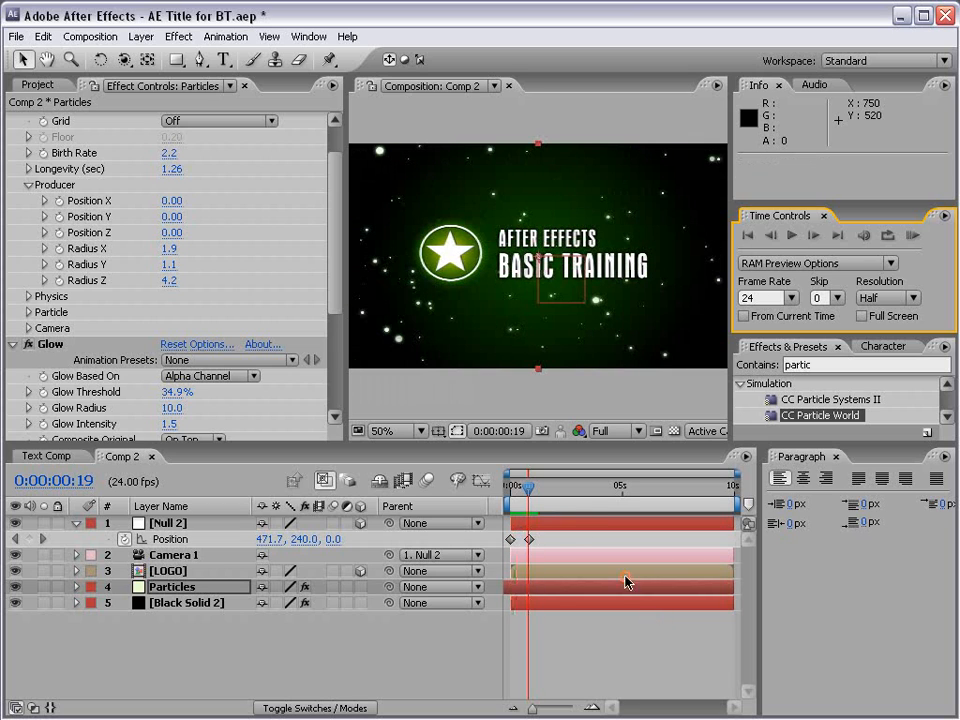
click(560, 506)
Apply Easy Ease to the null's Position keyframe at 0:00:00:20 and RAM-preview the camera move
click(528, 540)
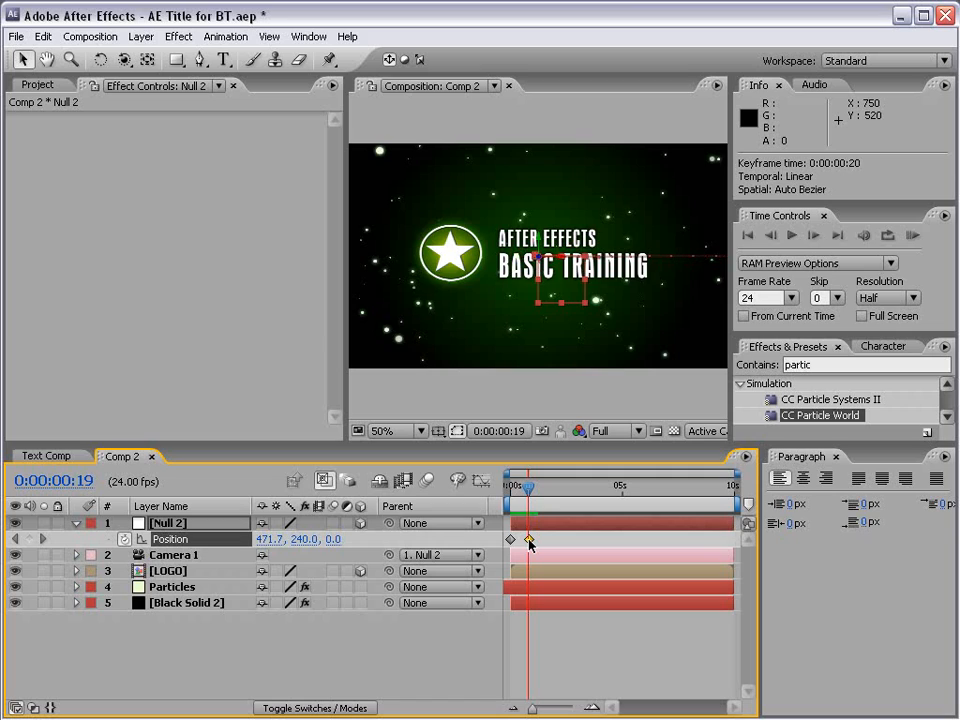
drag(529, 541, 530, 541)
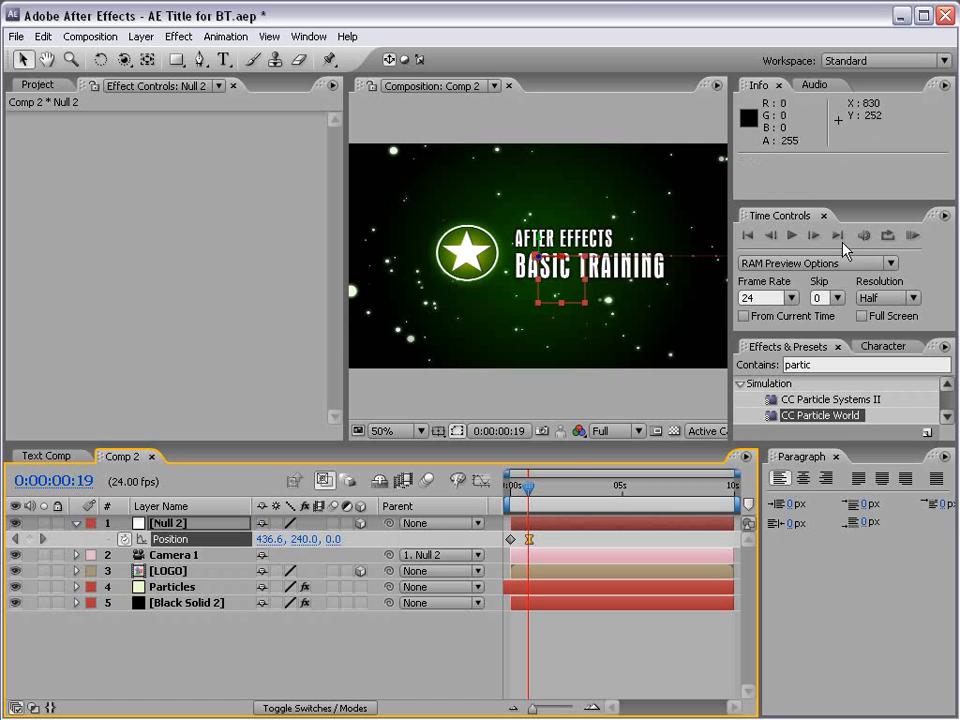
click(911, 236)
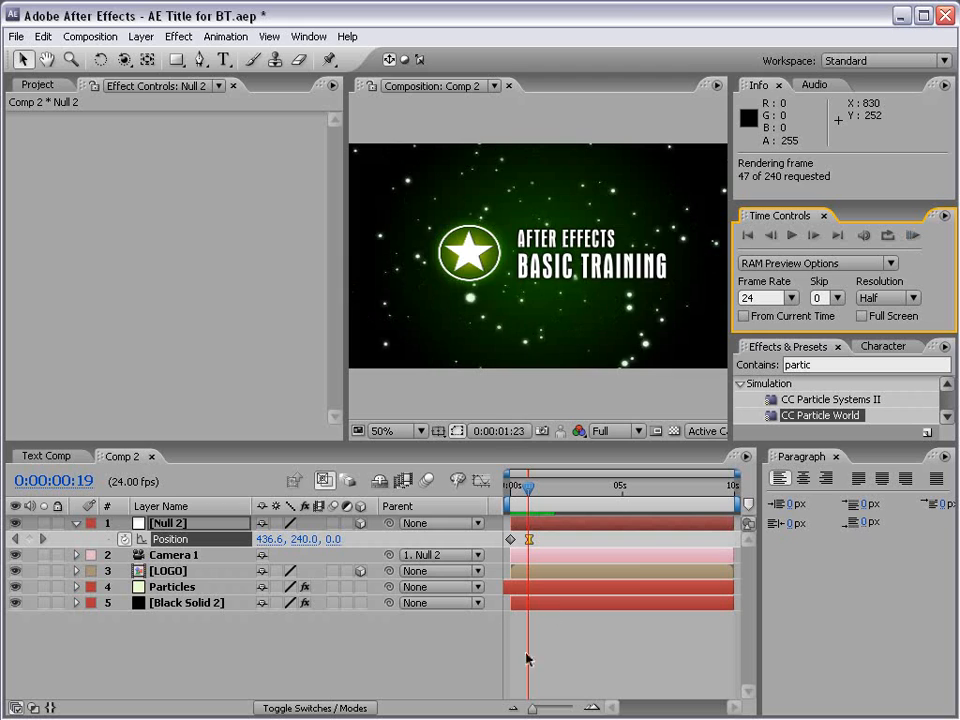
click(574, 655)
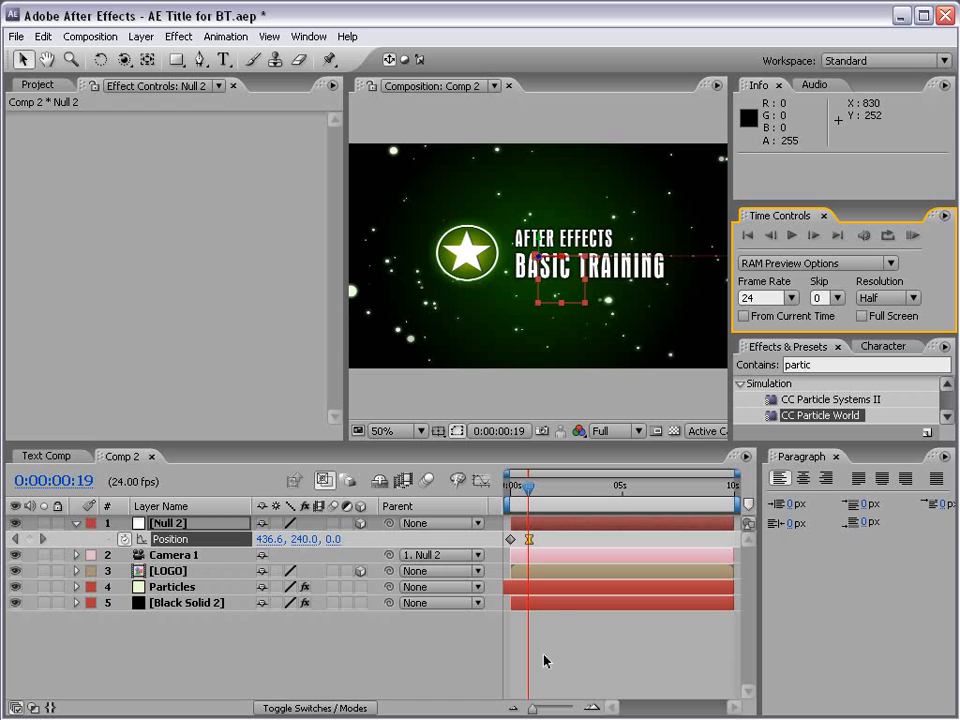
click(555, 615)
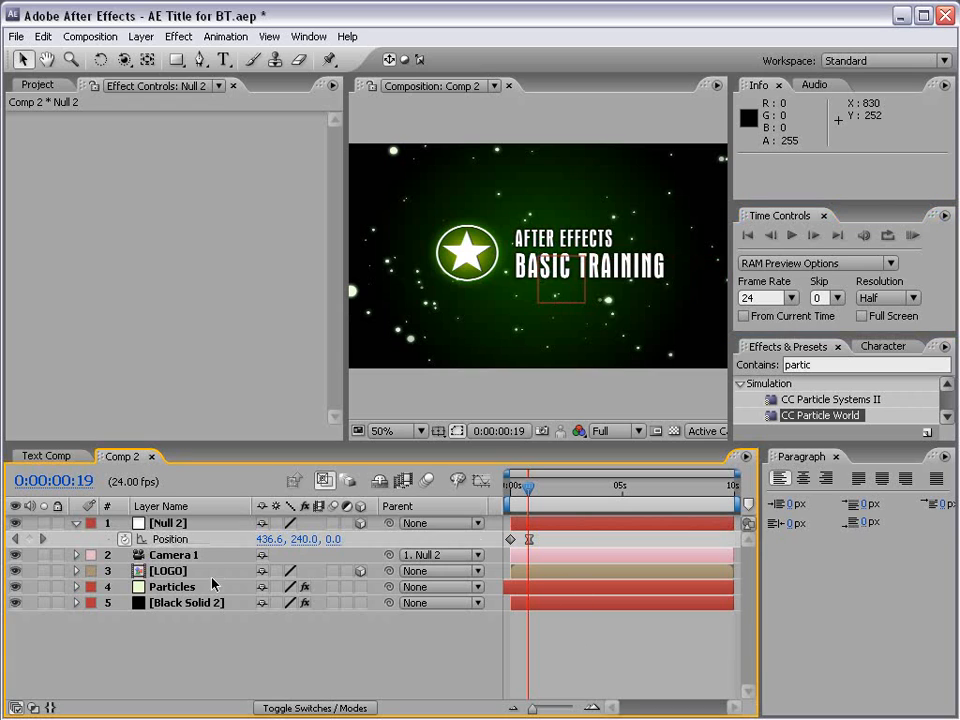
Try rotating the LOGO layer about its Z axis around the original anchor point, and undo the rotation
click(167, 573)
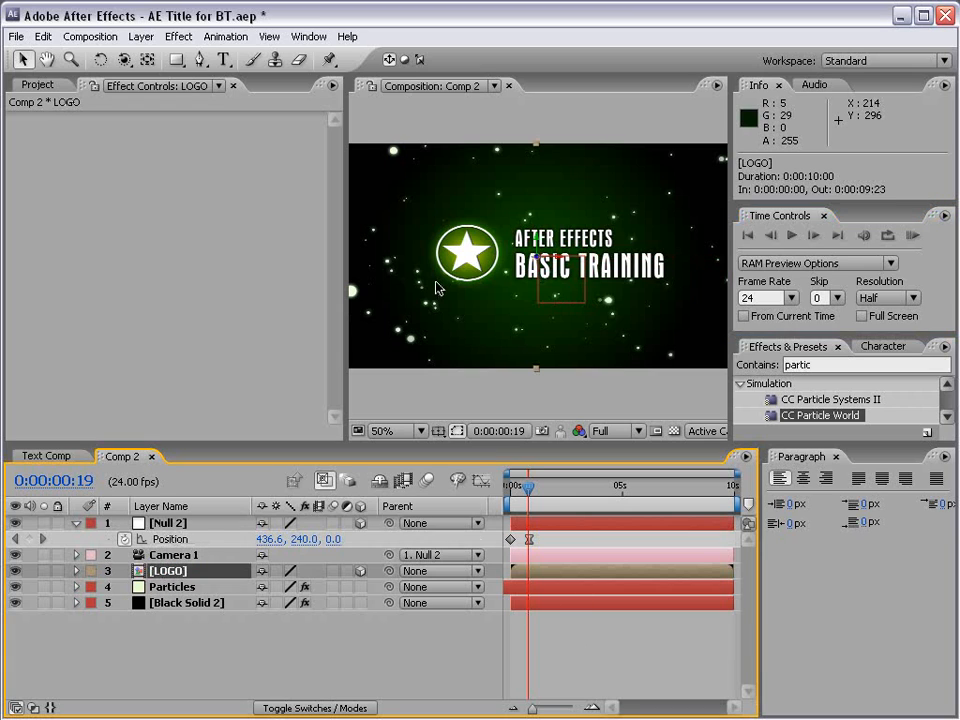
click(100, 59)
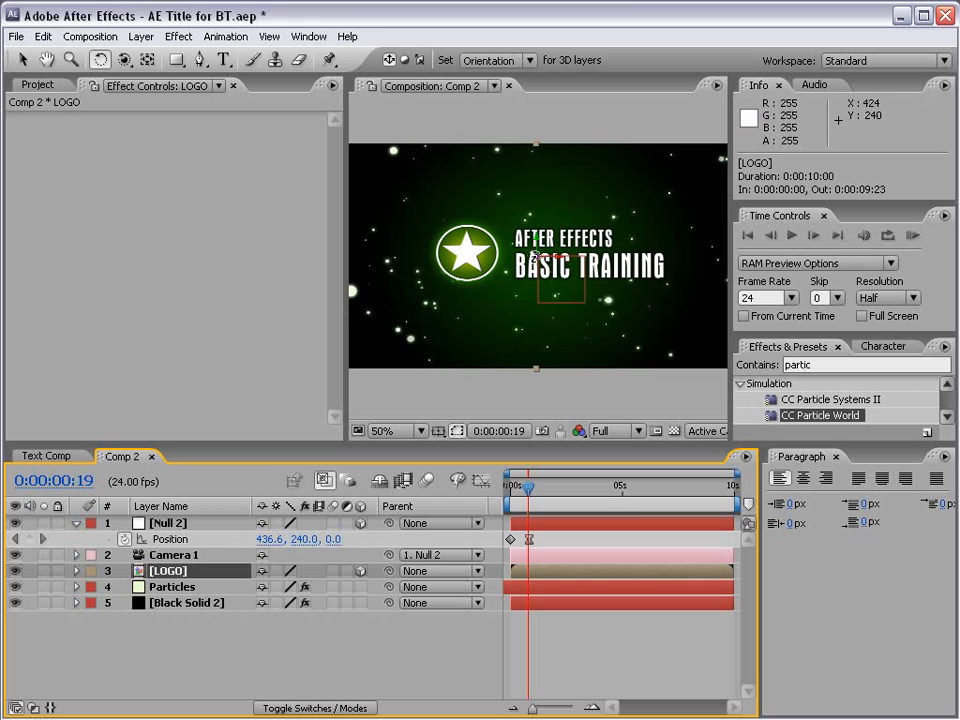
drag(534, 258, 554, 282)
key(ctrl+z)
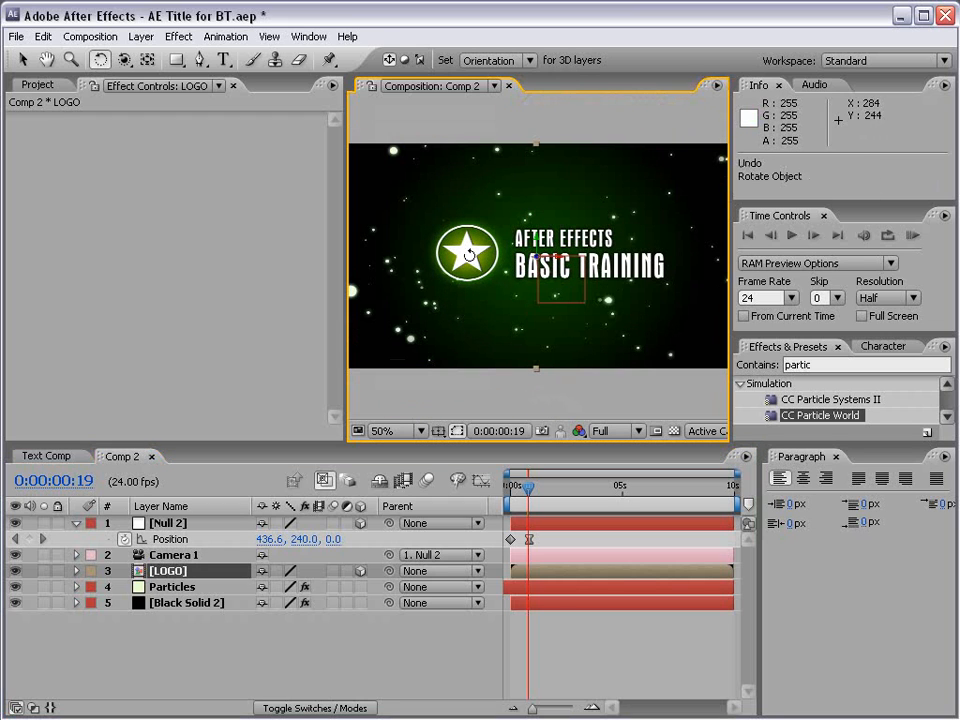
Move the LOGO layer's anchor point to the centre of the star emblem with the Pan Behind tool
click(148, 60)
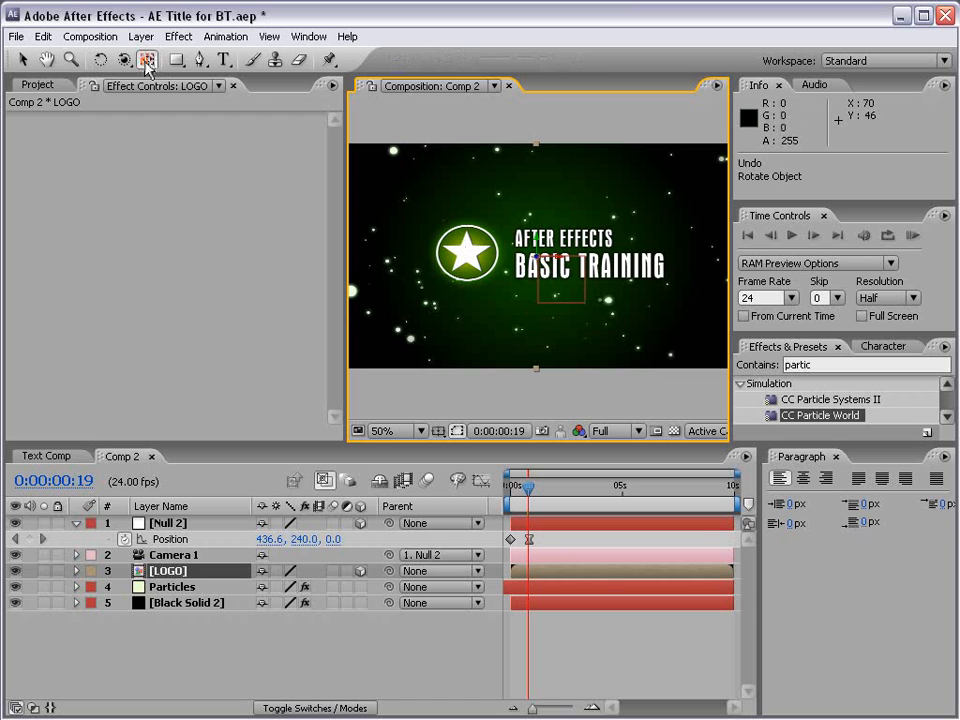
scroll(563, 298, up, 2)
key(h)
drag(518, 227, 540, 279)
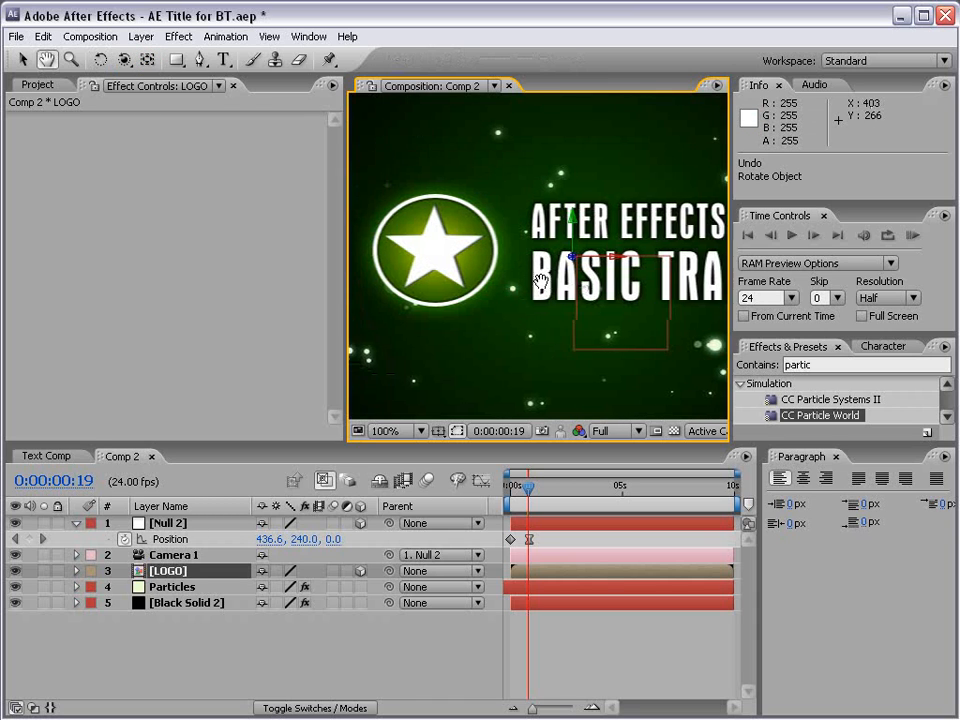
scroll(548, 280, up, 1)
key(y)
drag(605, 258, 476, 250)
key(space)
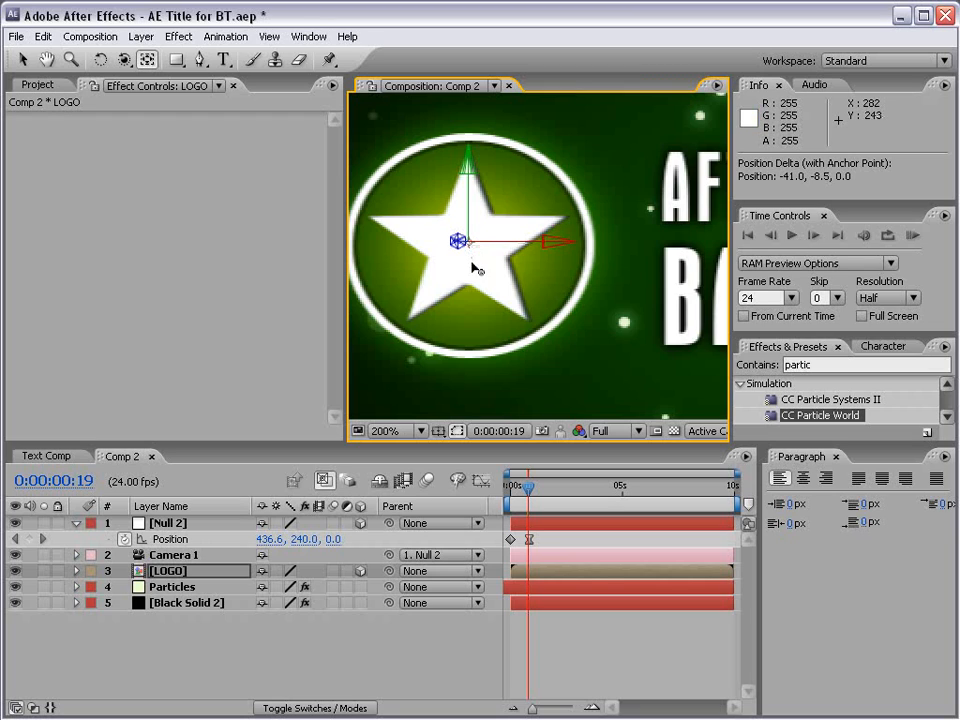
Test-rotate the LOGO layer around the star's centre, and undo the rotation
click(101, 60)
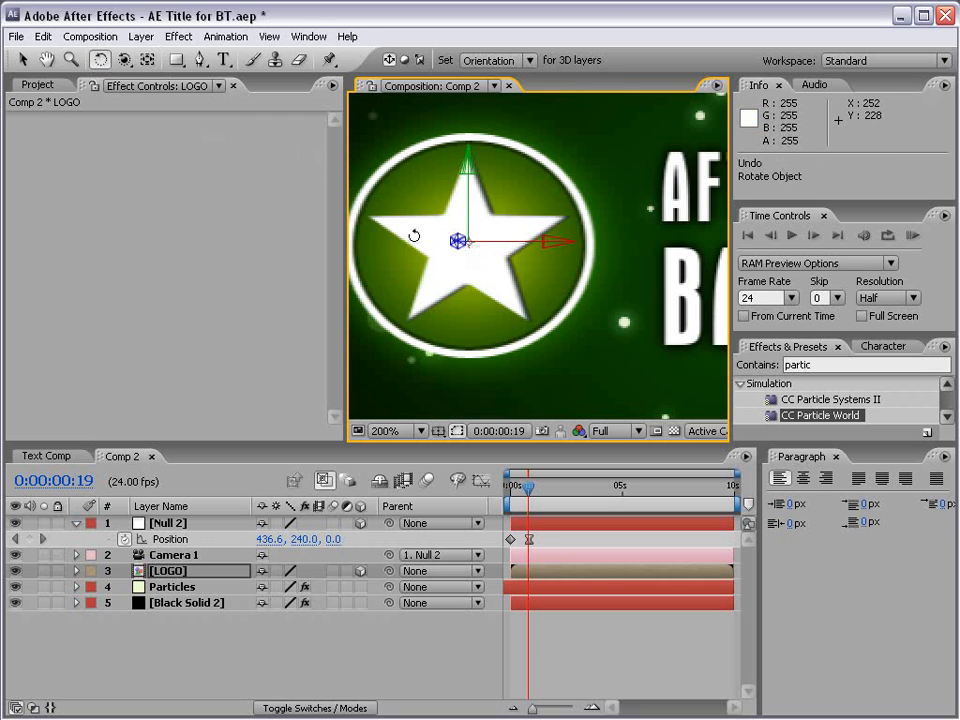
mouse_move(462, 242)
mouse_down()
mouse_move(450, 302)
mouse_move(463, 203)
mouse_move(403, 137)
mouse_move(473, 255)
mouse_up()
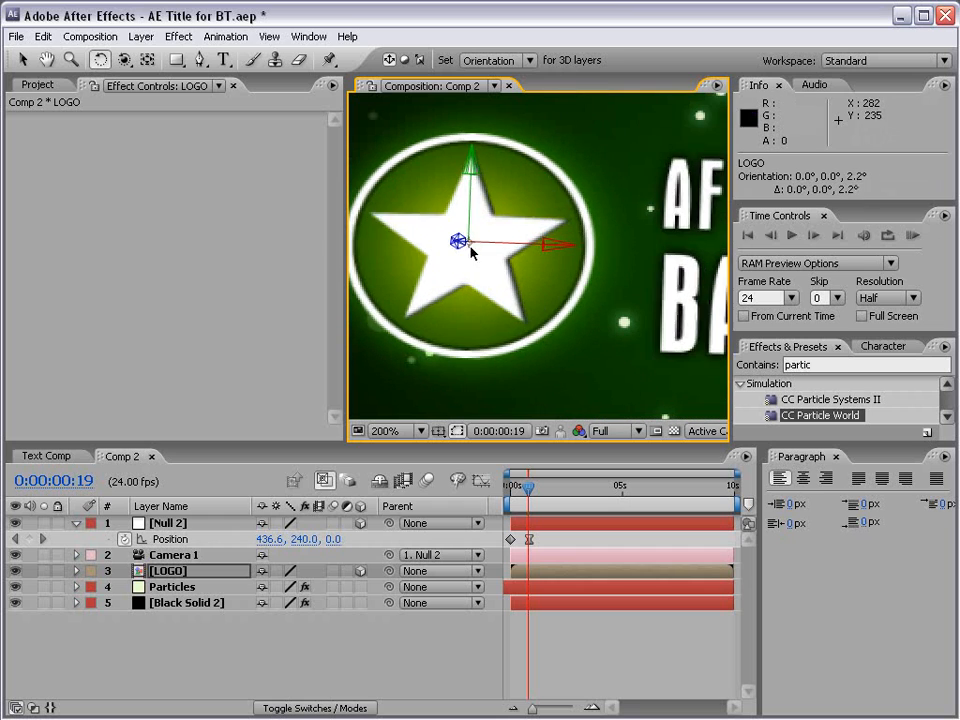
key(comma)
key(ctrl+z)
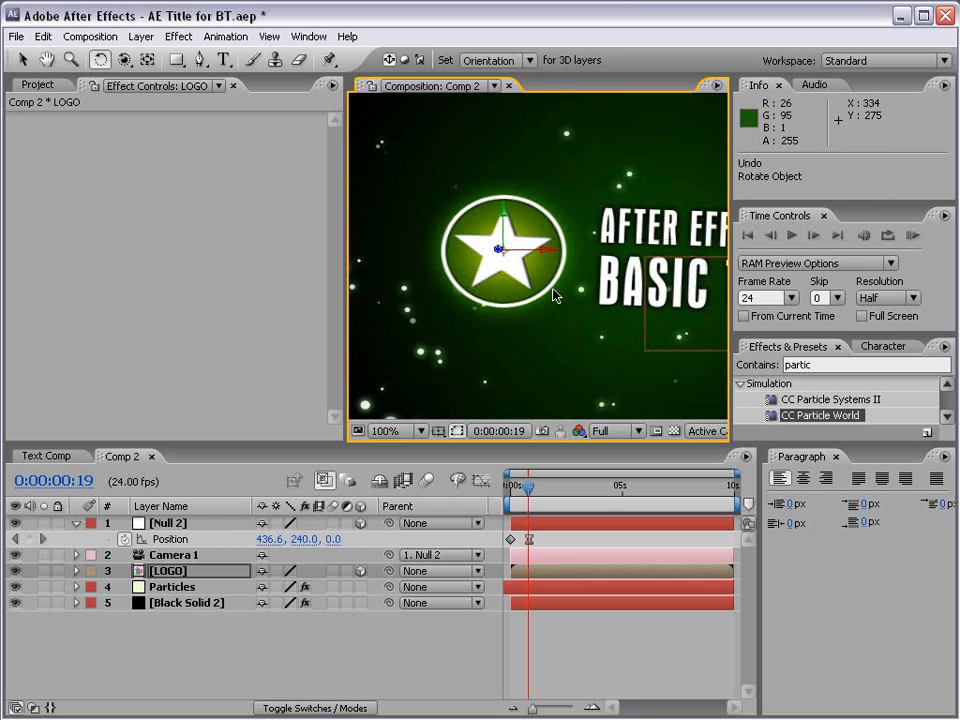
Add an Orientation keyframe to the LOGO layer at 0:00:01:10
key(comma)
key(h)
drag(550, 287, 546, 328)
key(w)
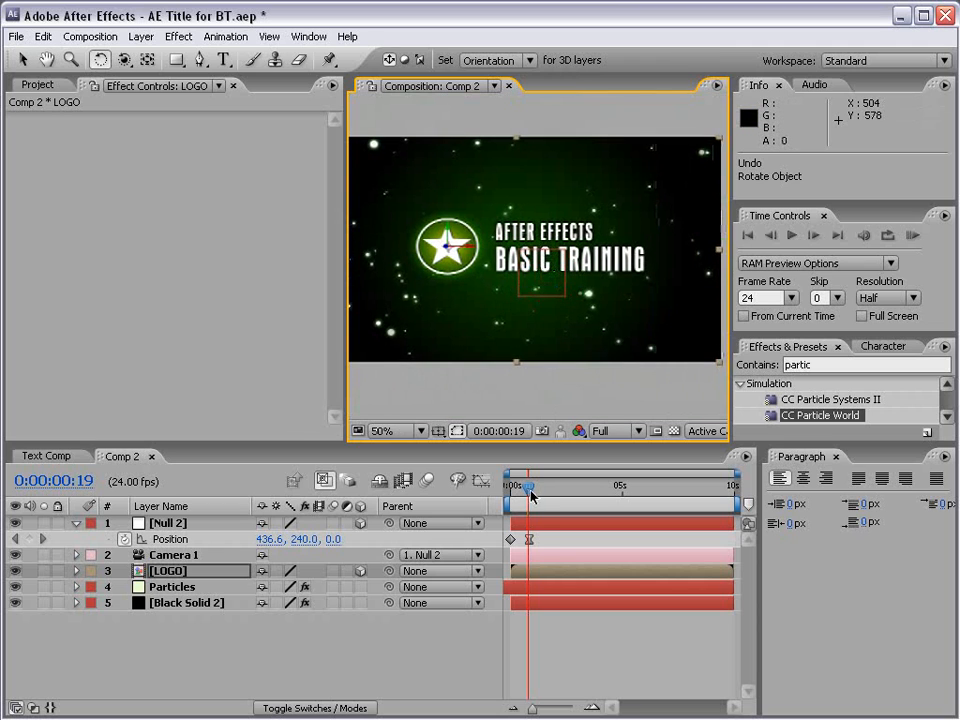
mouse_move(531, 493)
mouse_down()
mouse_move(508, 492)
mouse_move(541, 505)
mouse_up()
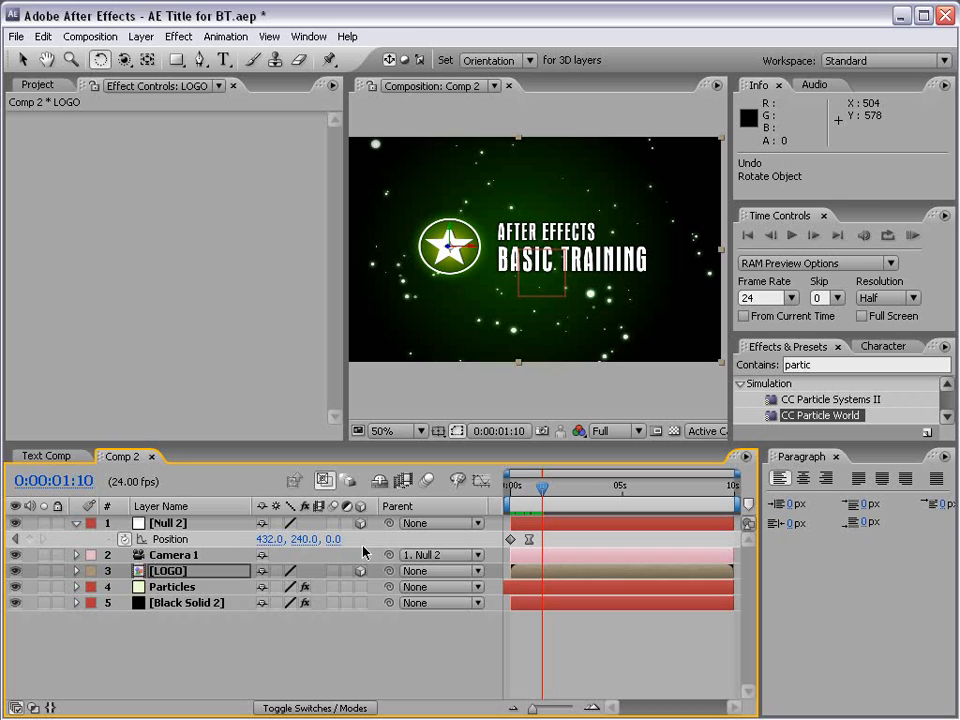
click(176, 572)
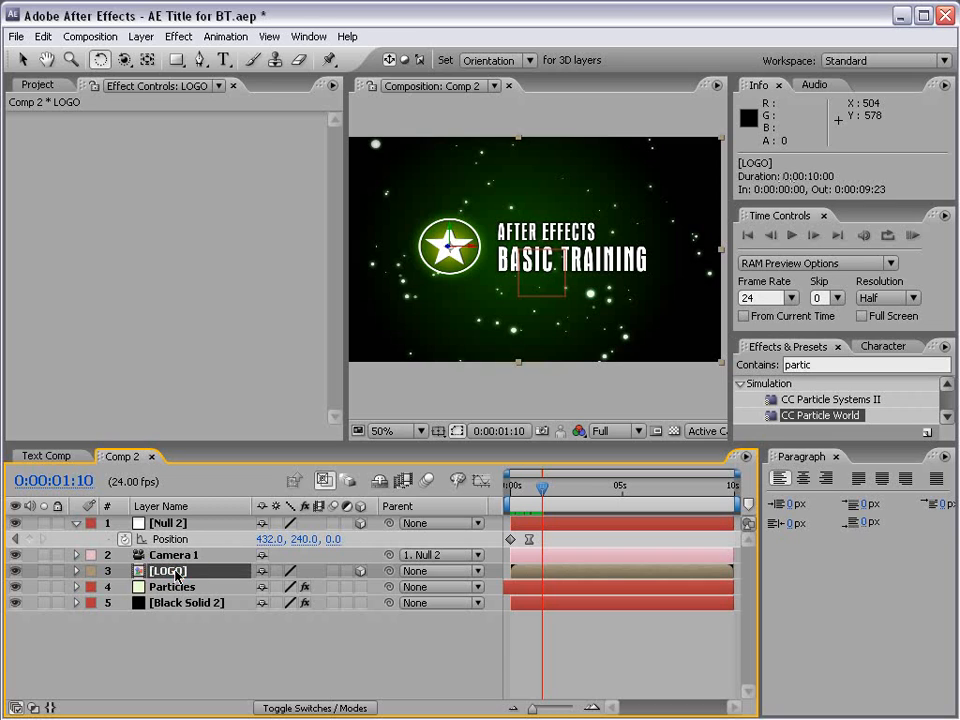
key(r)
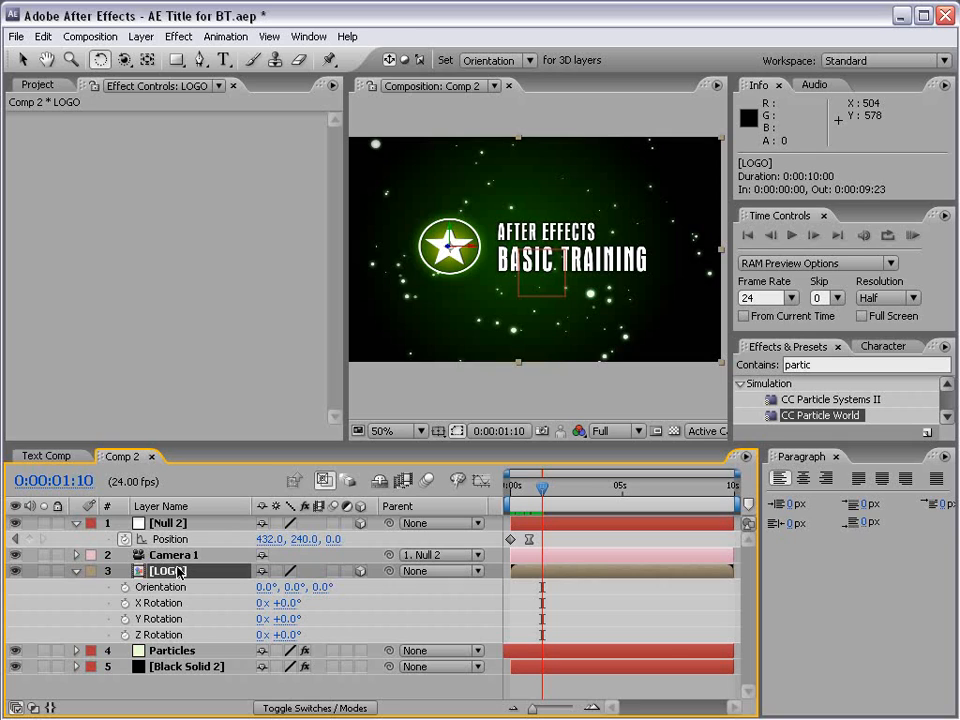
click(125, 588)
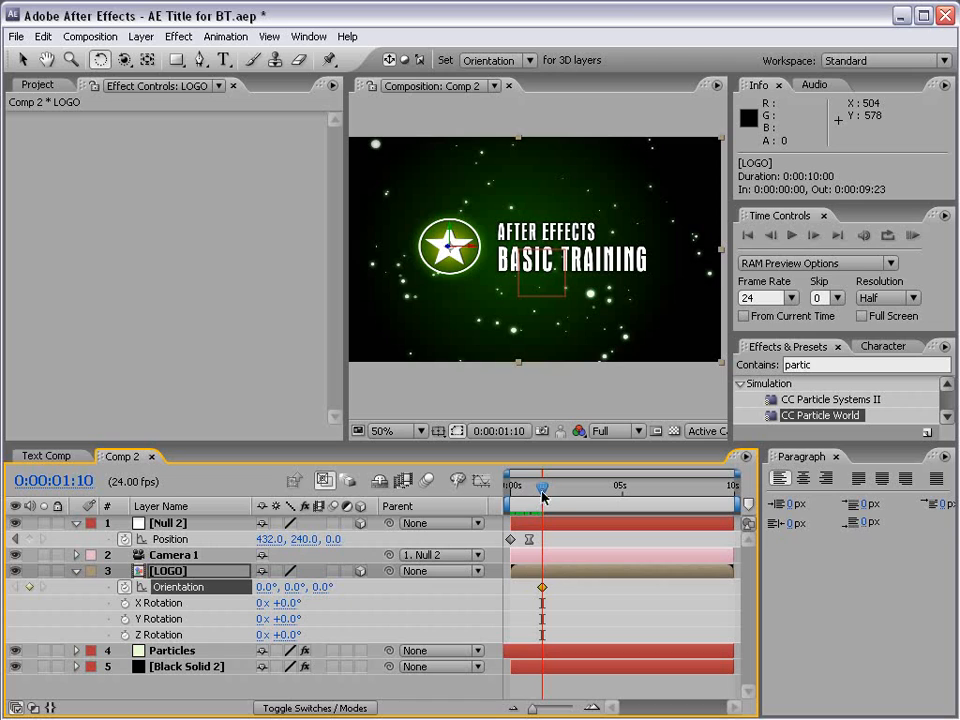
At 0:00:02:01, set the LOGO layer's Z Orientation to 90°
drag(543, 490, 556, 490)
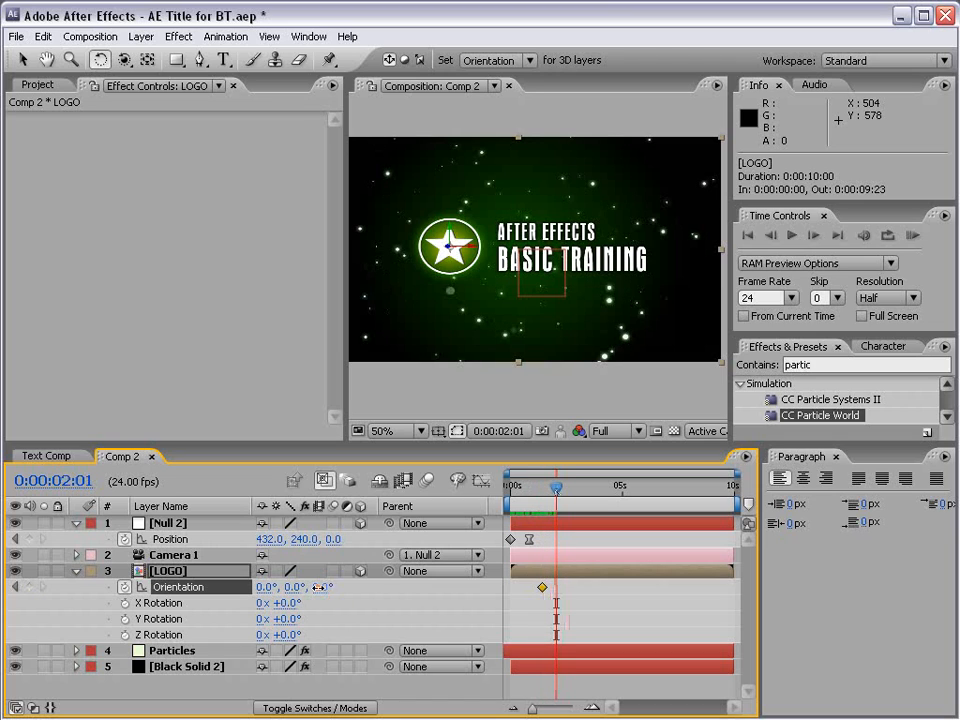
drag(318, 587, 330, 595)
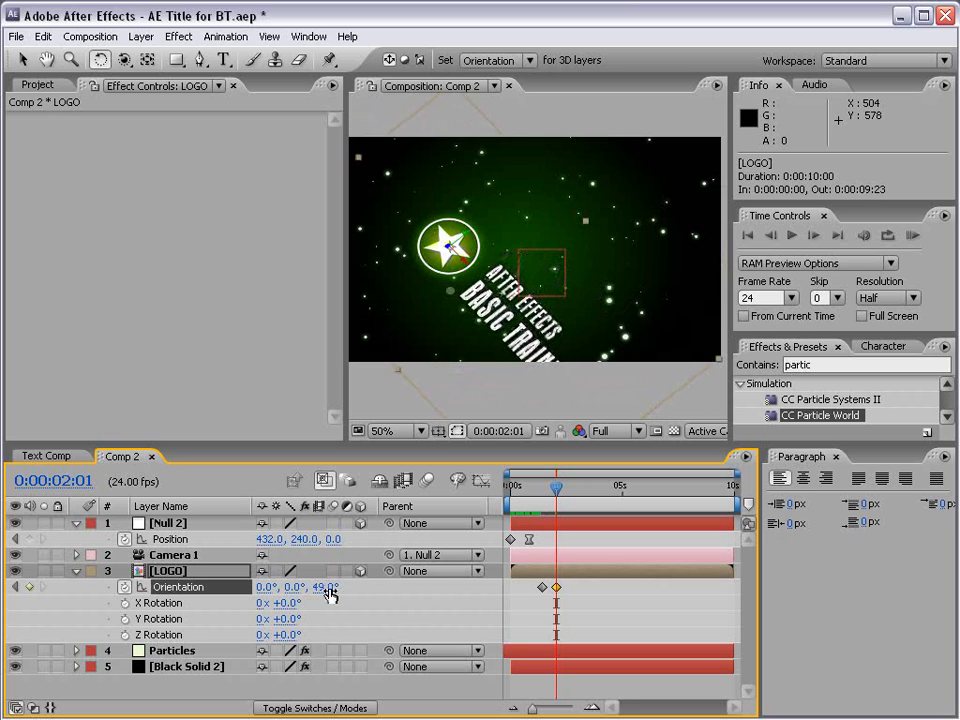
click(329, 590)
text(90)
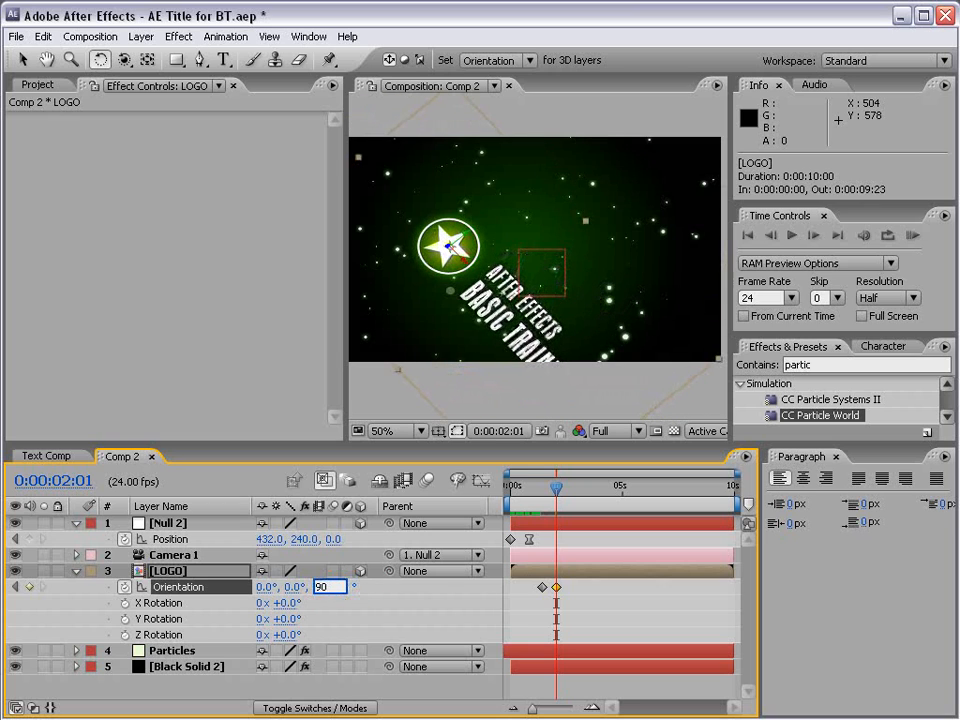
key(Return)
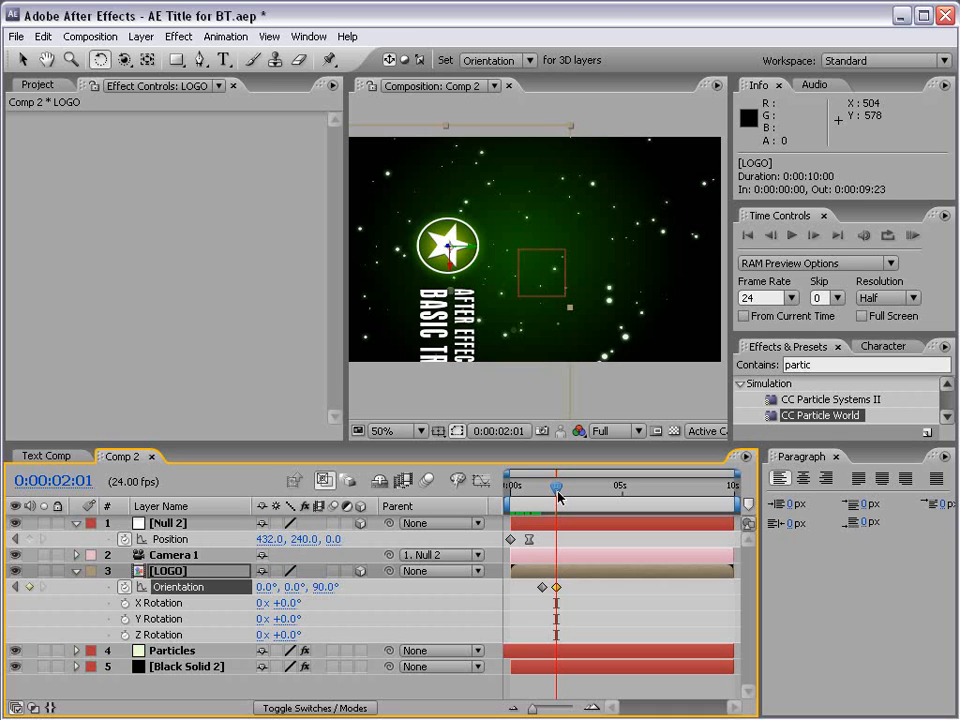
Apply Easy Ease to both of the LOGO layer's Orientation keyframes and scrub through the rotation
mouse_move(555, 500)
mouse_down()
mouse_move(542, 500)
mouse_move(555, 500)
mouse_up()
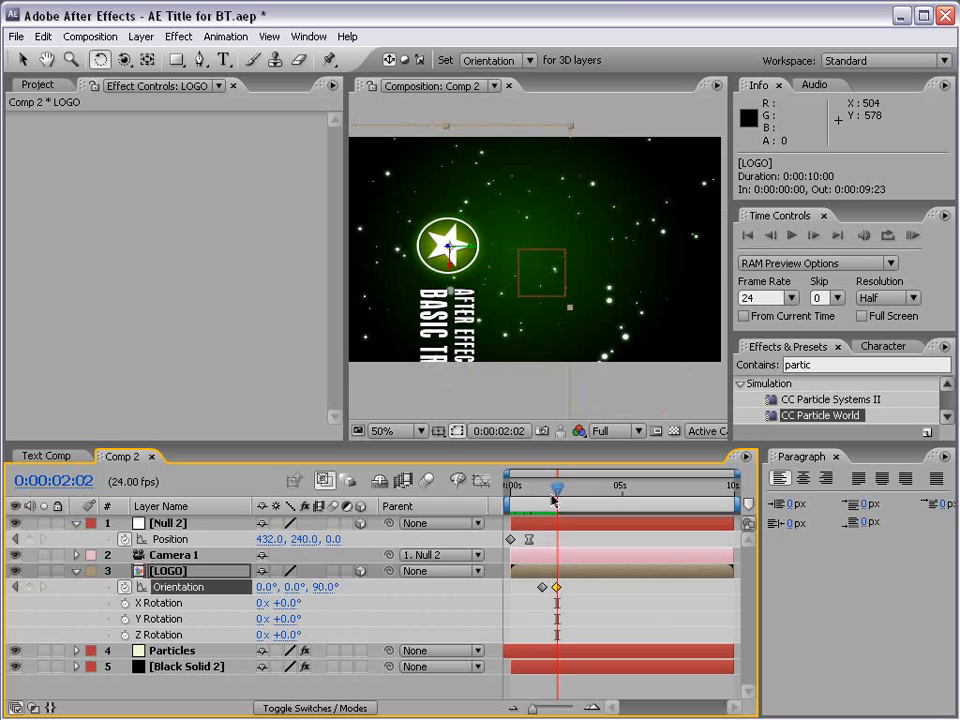
drag(568, 582, 533, 592)
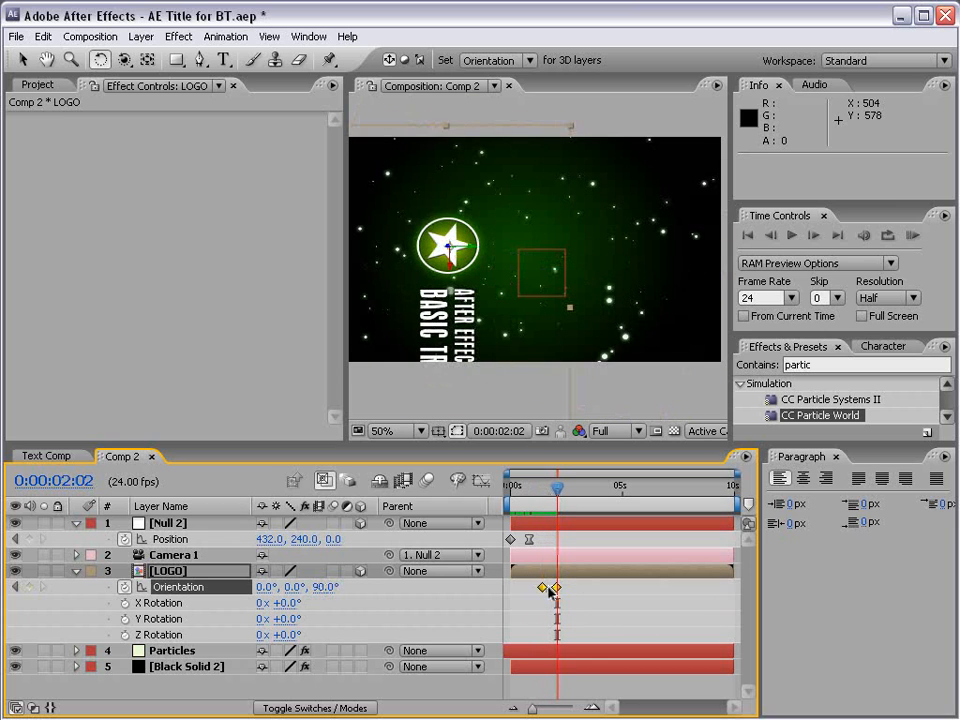
key(F9)
drag(538, 488, 558, 488)
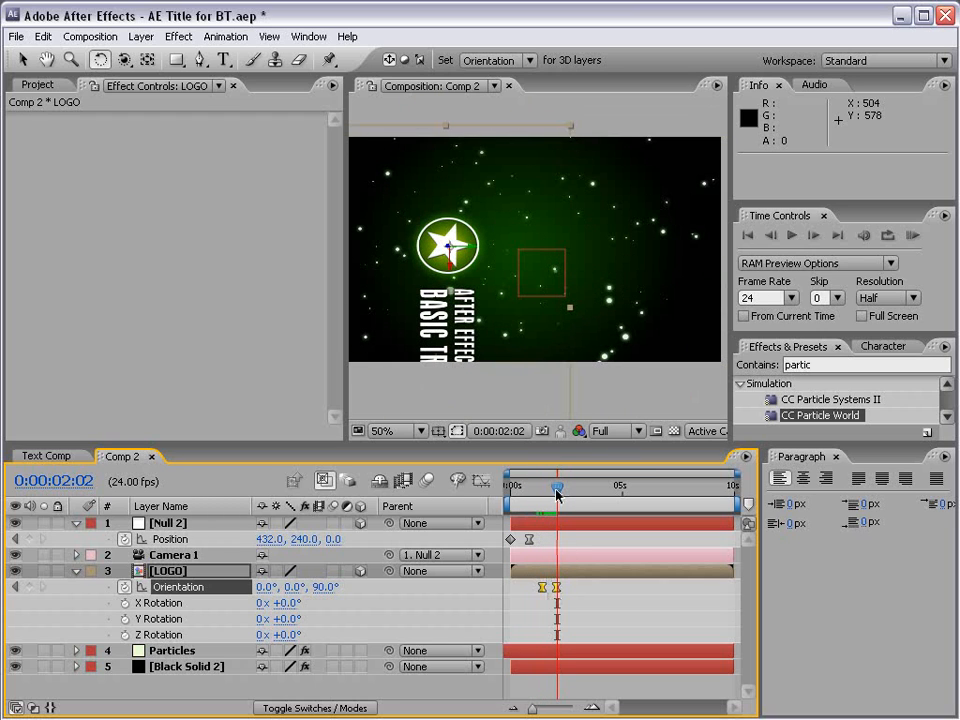
Add a Null 2 Position keyframe at 0:00:02:02, set its Z position to 1414 at 0:00:02:16, and preview the move
click(60, 524)
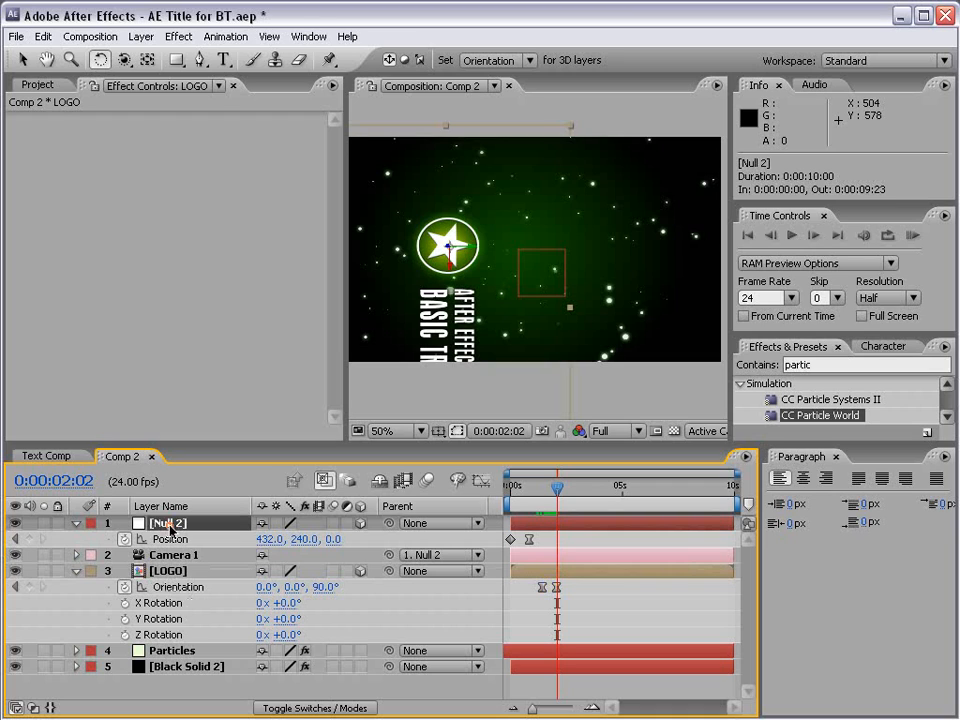
click(30, 539)
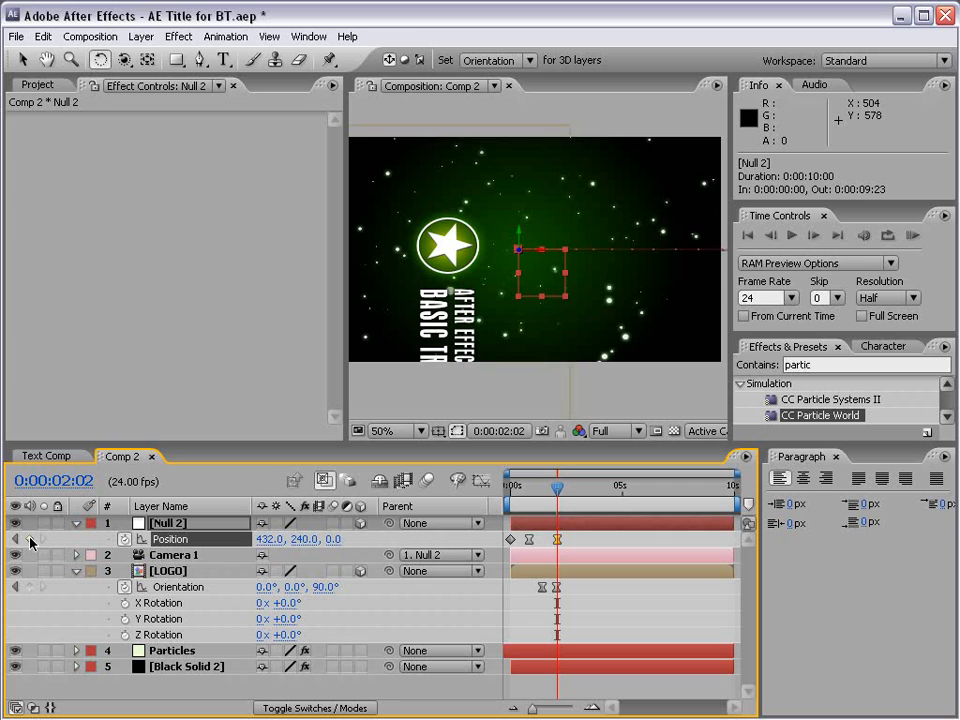
drag(557, 490, 570, 490)
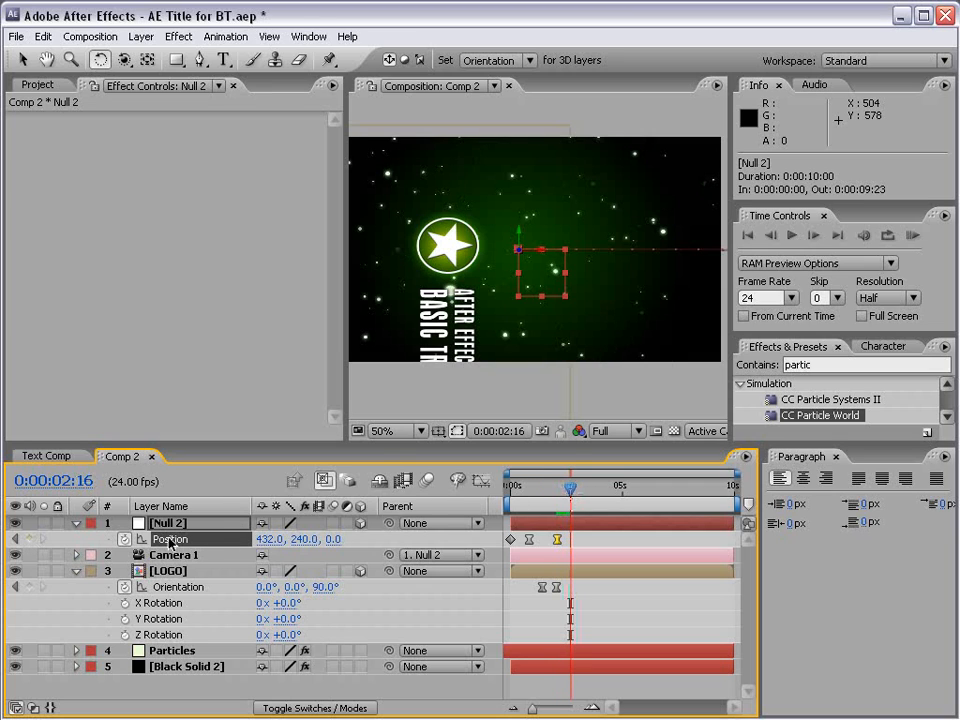
drag(337, 540, 386, 540)
click(513, 488)
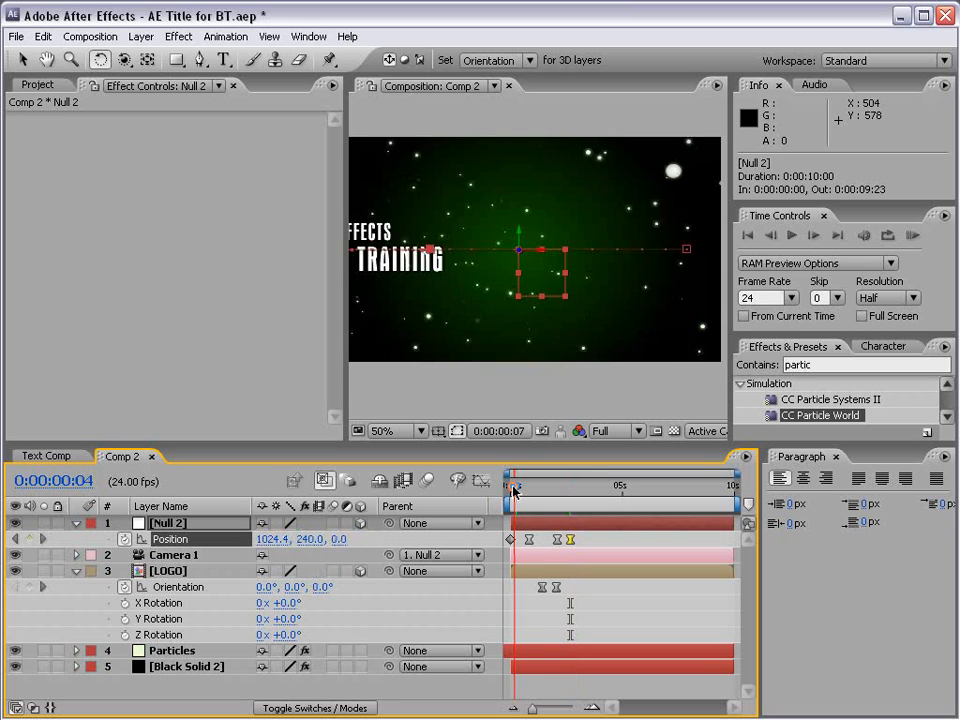
drag(513, 488, 548, 490)
mouse_move(570, 489)
mouse_down()
mouse_move(511, 489)
mouse_move(571, 487)
mouse_up()
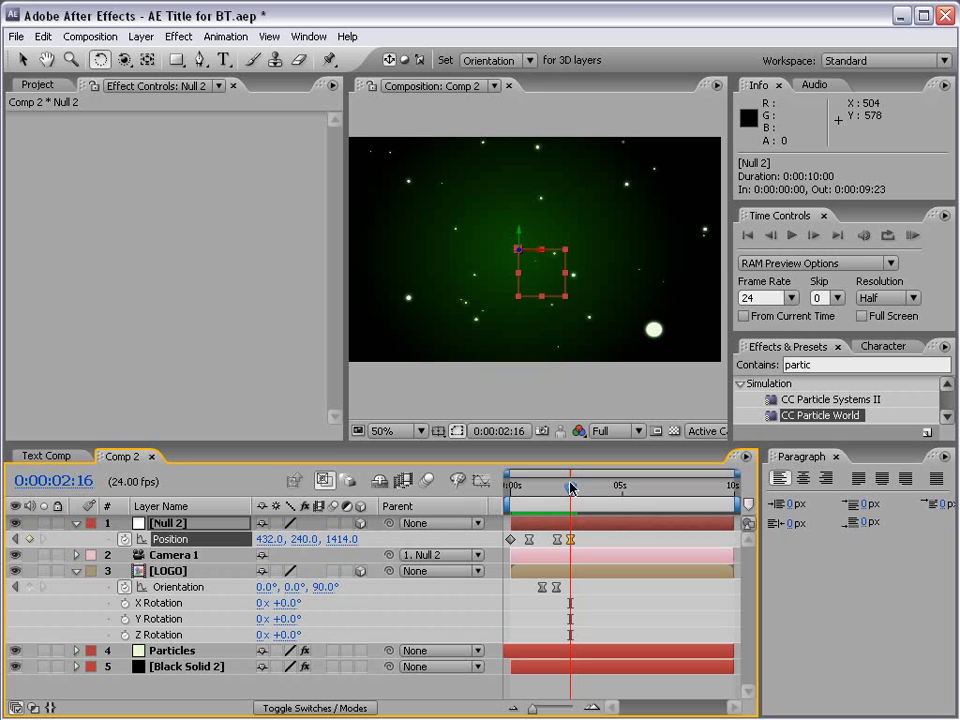
At 0:00:00:20, collapse the expanded layer properties, deselect all layers and activate the Selection tool
drag(571, 489, 529, 489)
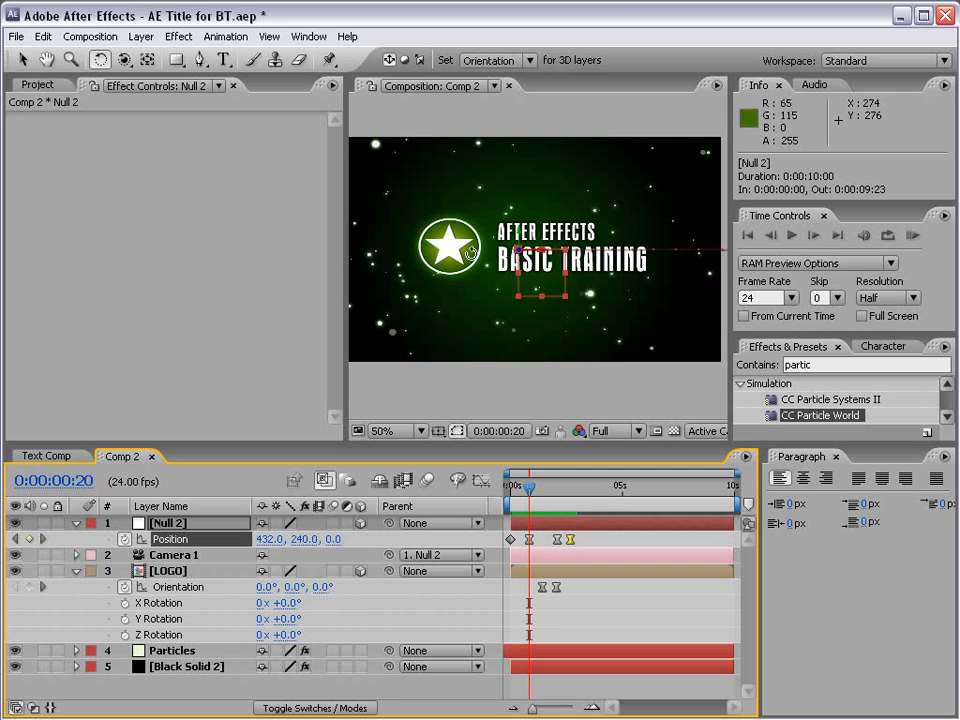
click(76, 523)
click(76, 555)
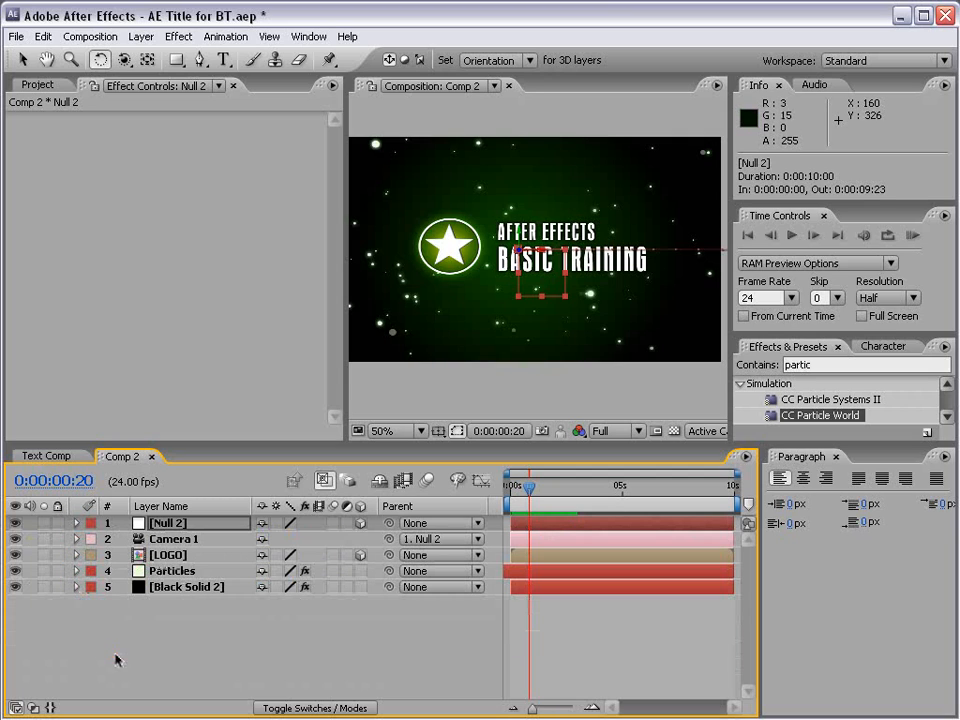
click(118, 658)
key(v)
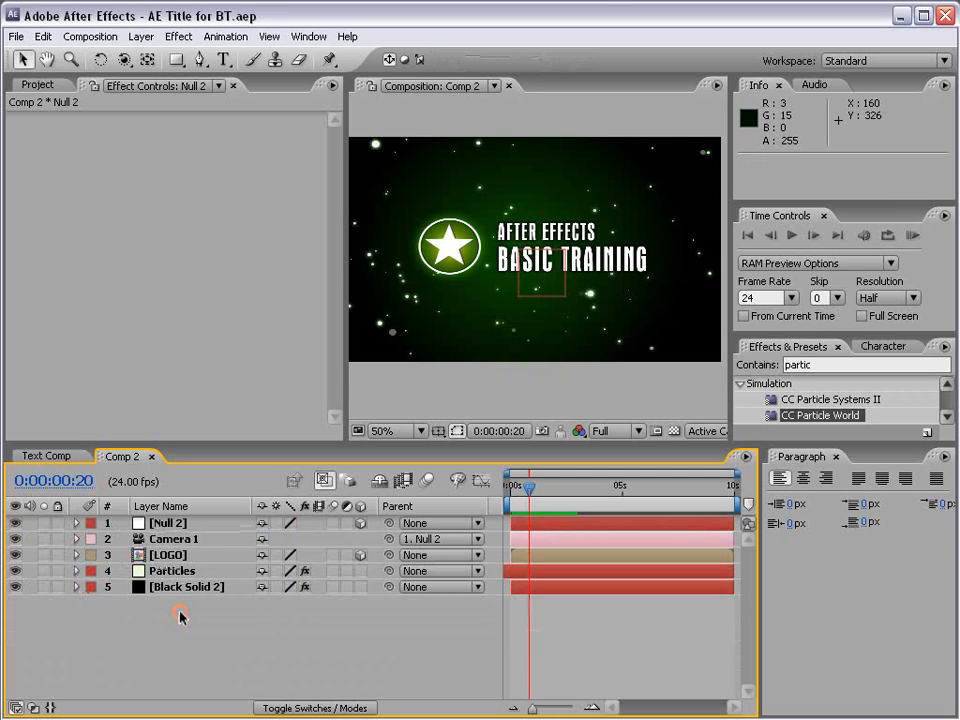
Copy the AFTER EFFECTS text layer from the LOGO composition and paste it into Comp 2
click(160, 558)
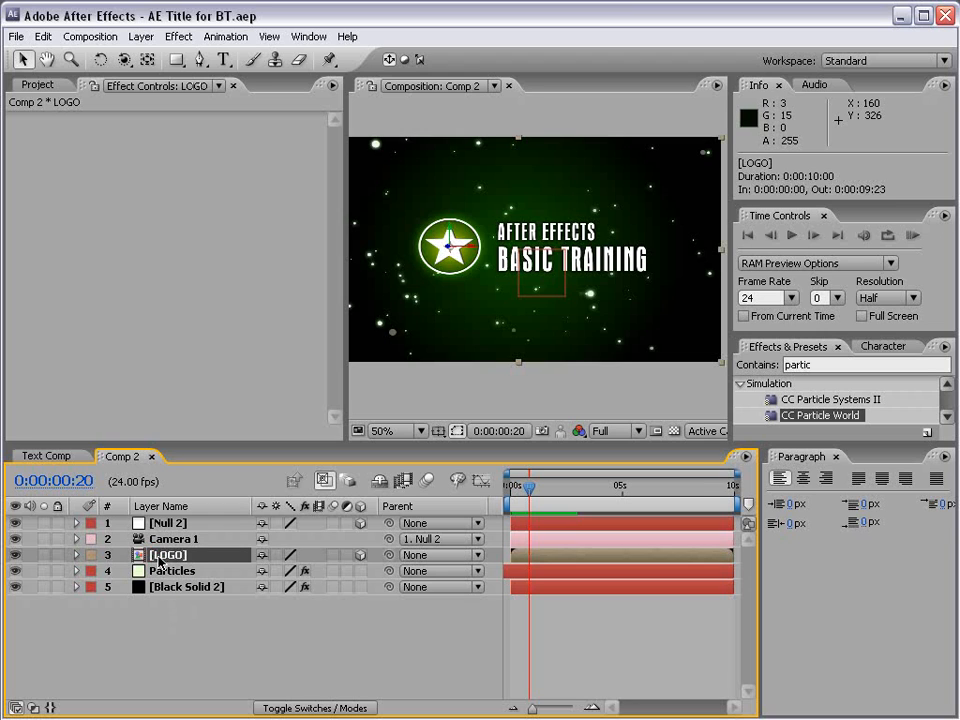
double_click(163, 556)
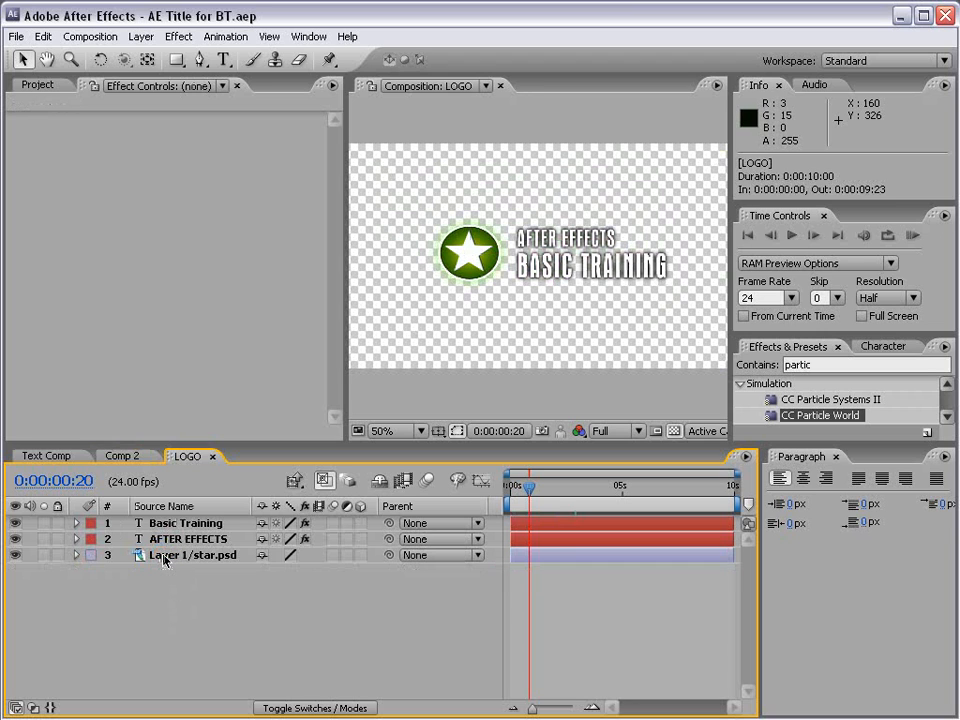
click(170, 540)
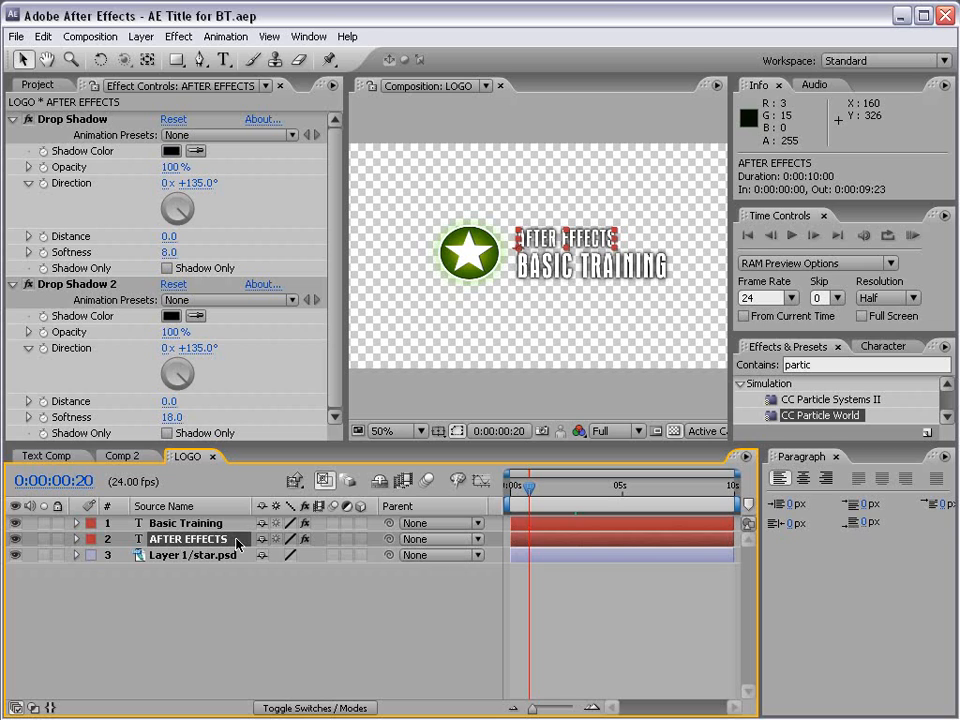
key(ctrl+c)
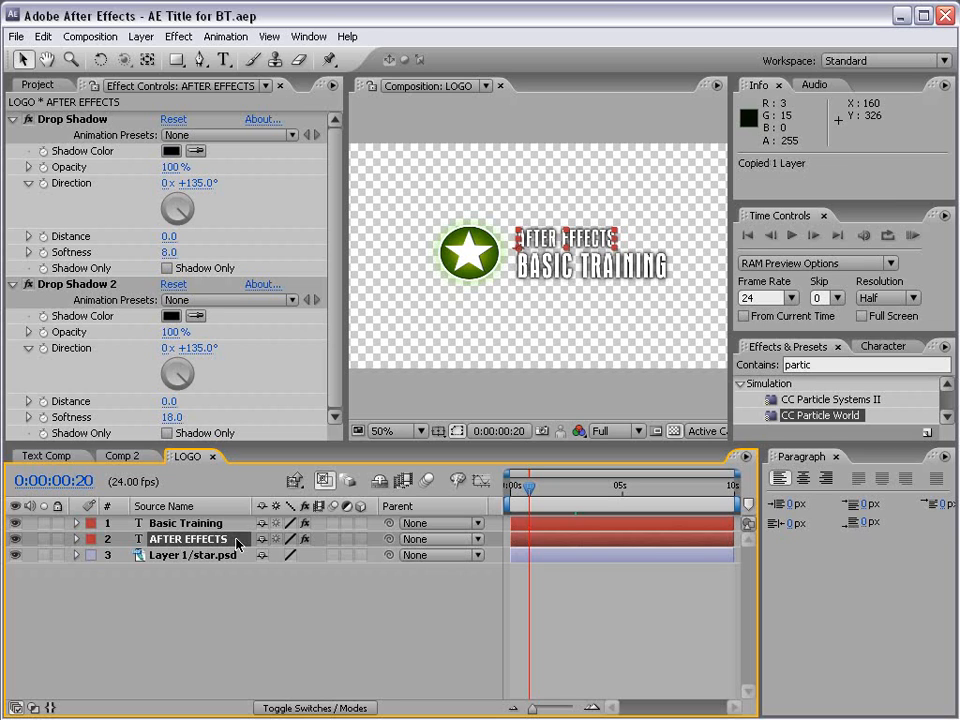
click(43, 36)
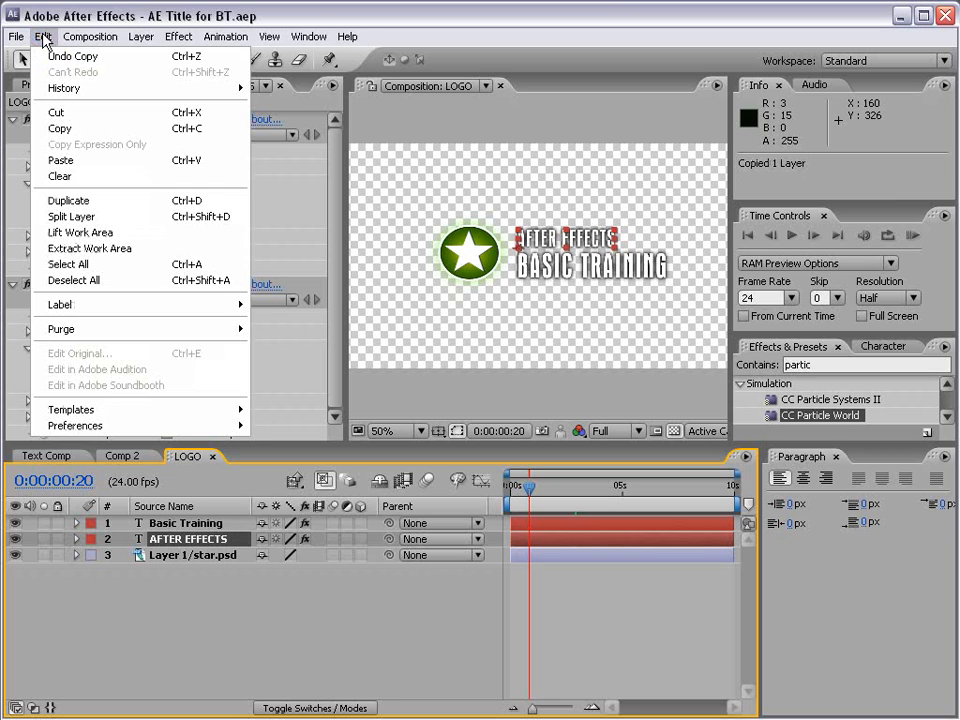
click(96, 130)
click(124, 456)
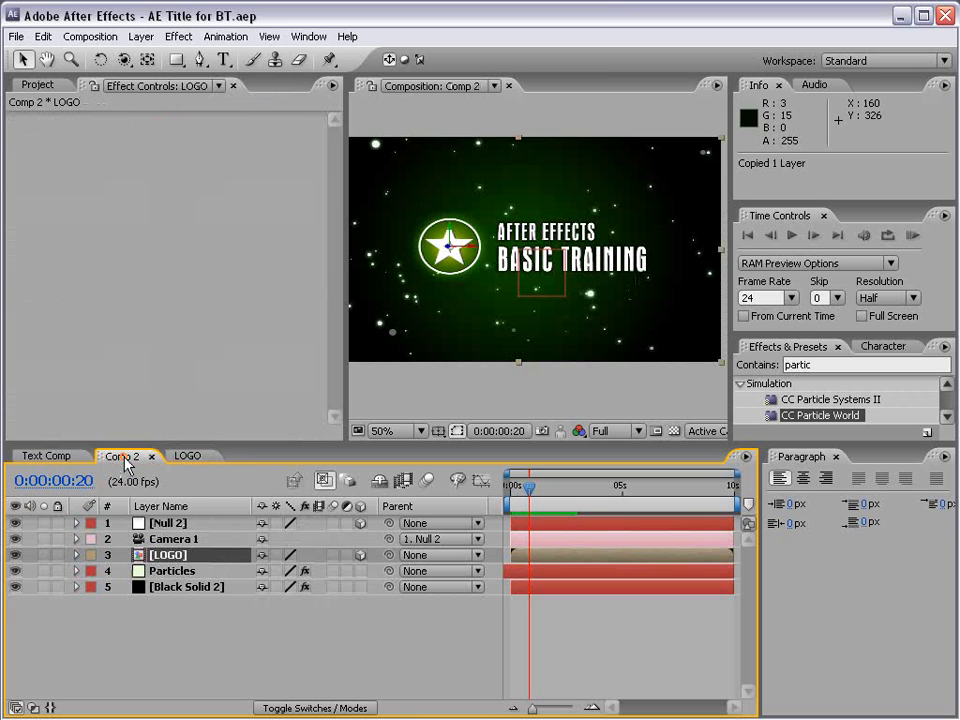
click(43, 36)
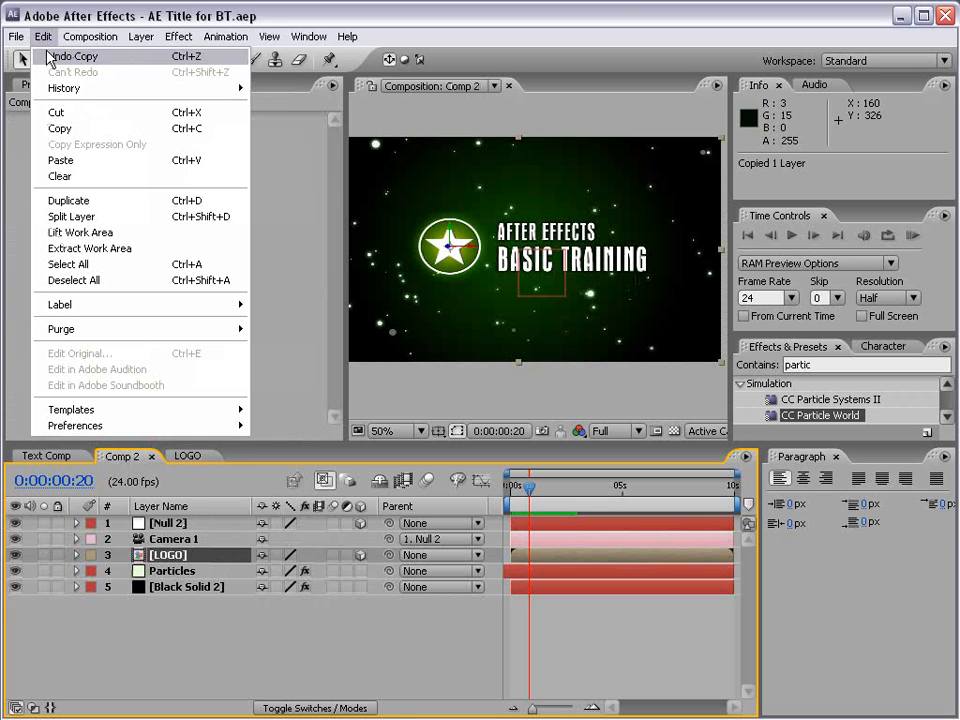
click(62, 160)
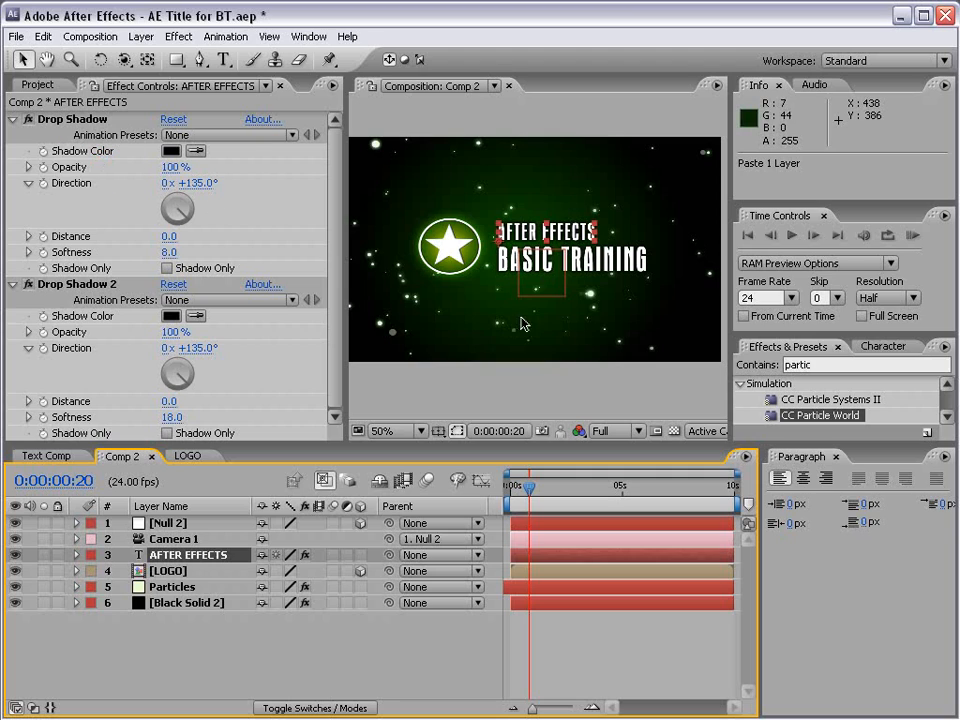
Make the pasted AFTER EFFECTS text a 3D layer raised to Y position 137, at the head of the layer stack
click(361, 555)
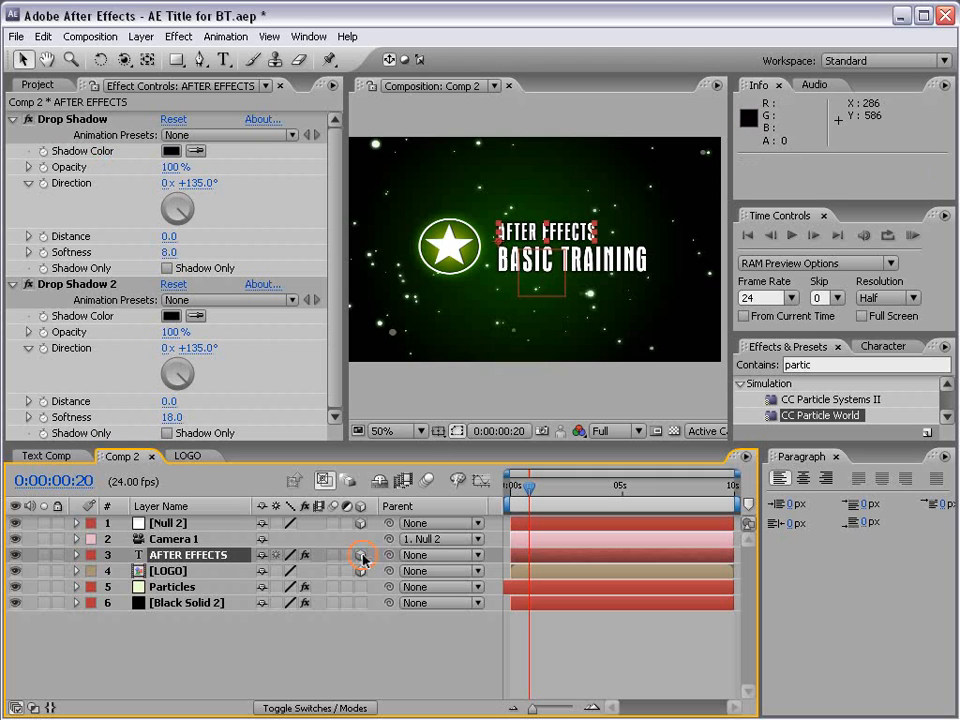
drag(503, 238, 502, 217)
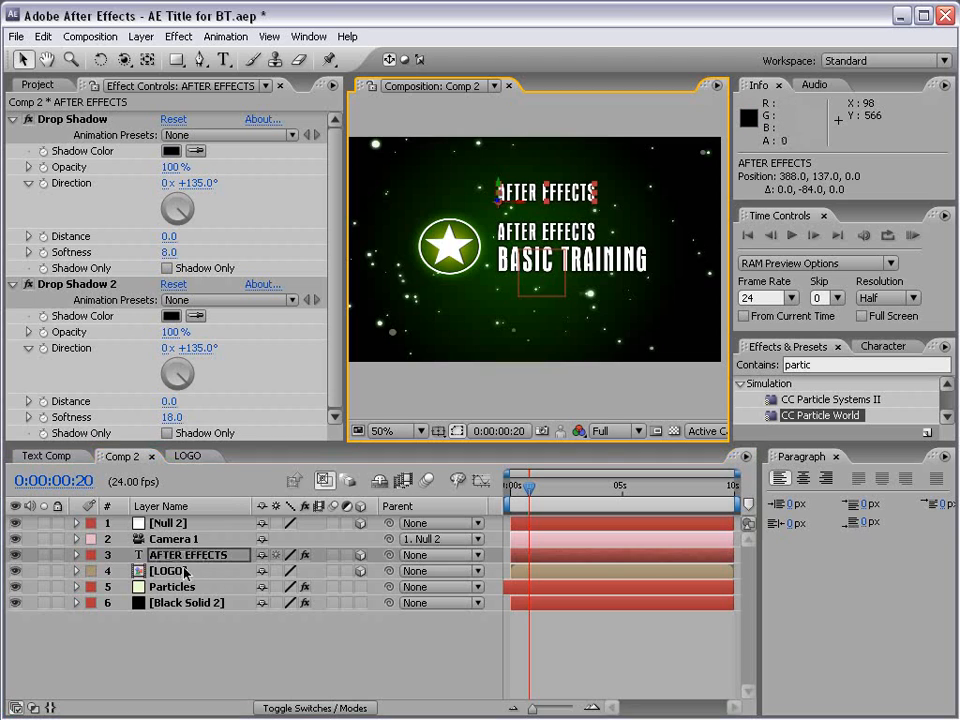
drag(190, 555, 180, 517)
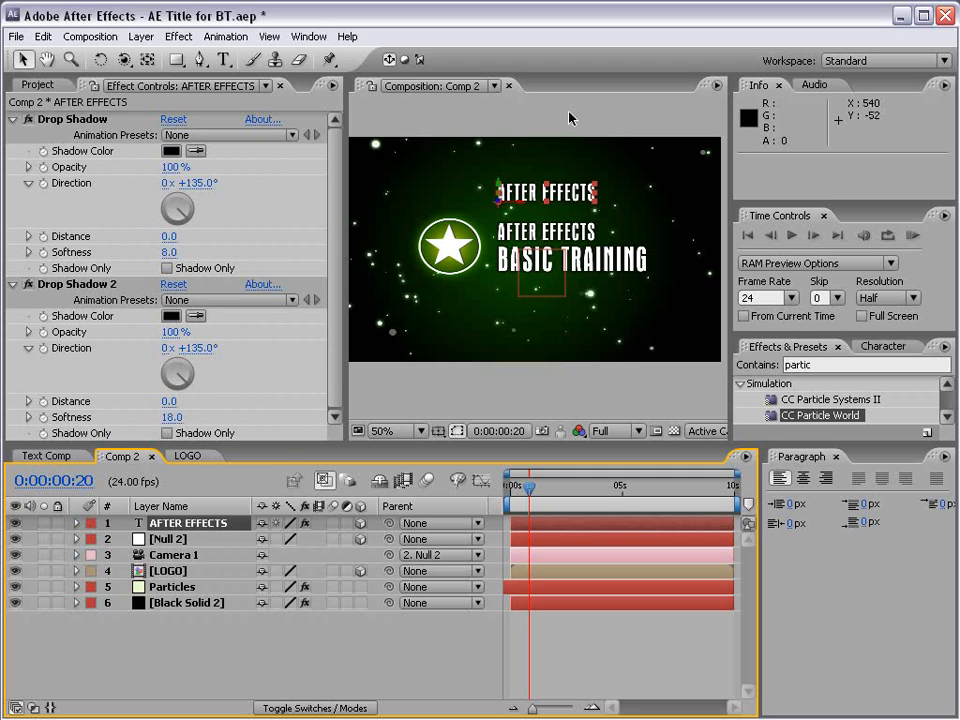
Push the AFTER EFFECTS text layer back in depth to about Z 2066.8 and raise it to Y 62
scroll(498, 207, up, 2)
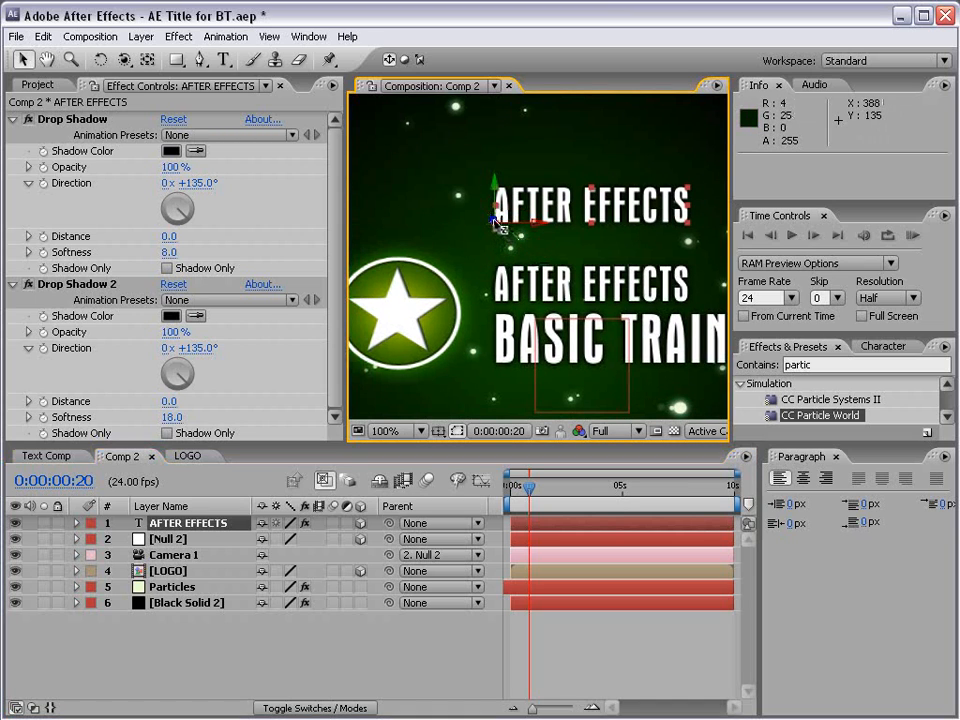
drag(498, 225, 529, 418)
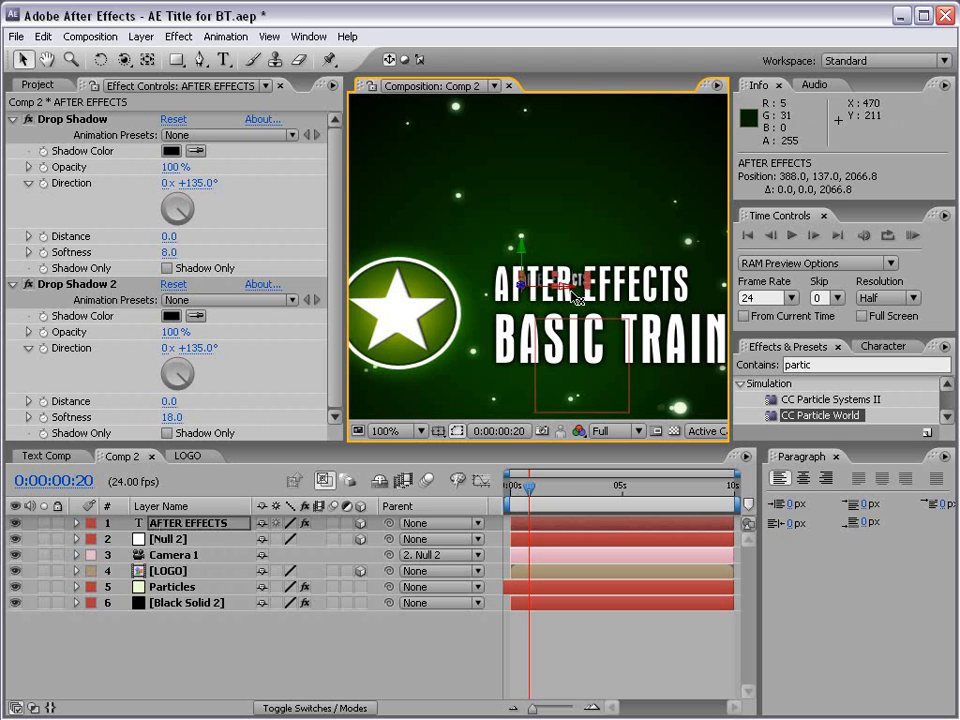
drag(526, 267, 521, 208)
key(comma)
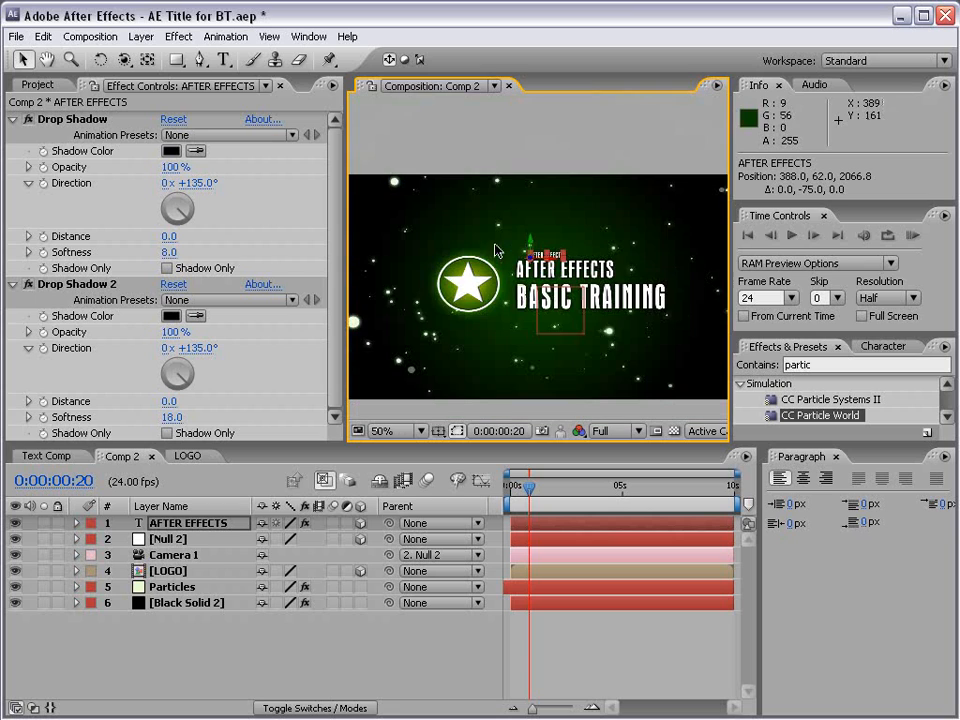
At 0:00:02:21, lower the AFTER EFFECTS text layer to Y position 284
click(608, 619)
drag(529, 492, 576, 490)
click(527, 224)
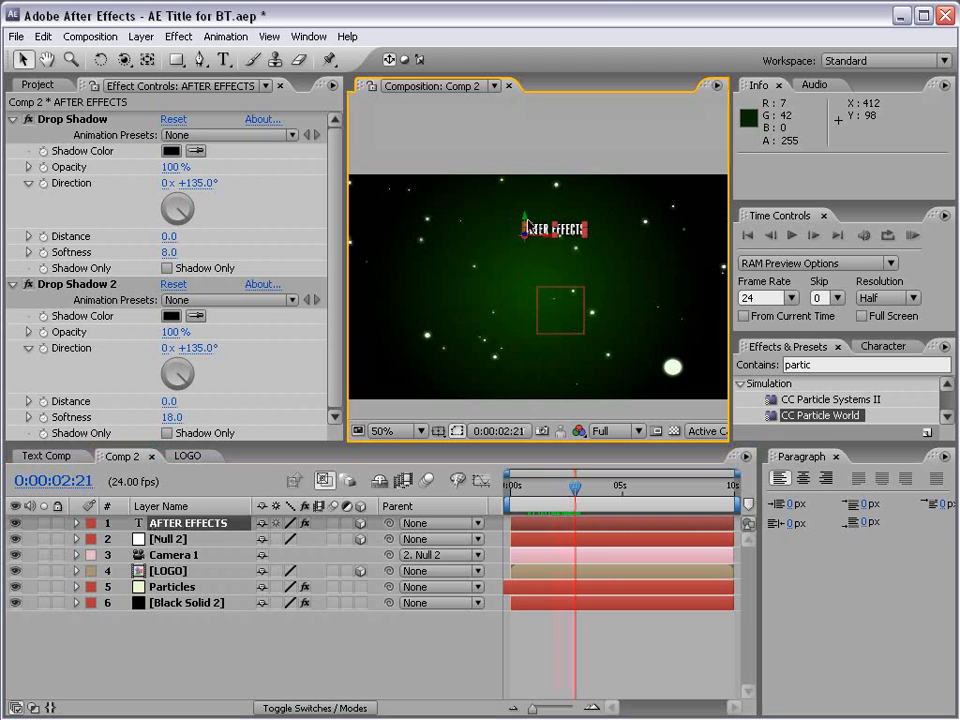
drag(527, 224, 527, 328)
Centre the AFTER EFFECTS text at about 343.3, 256.2, 1166.8 using temporary title/action safe guides, and scrub back to 0:00:01:03
click(439, 431)
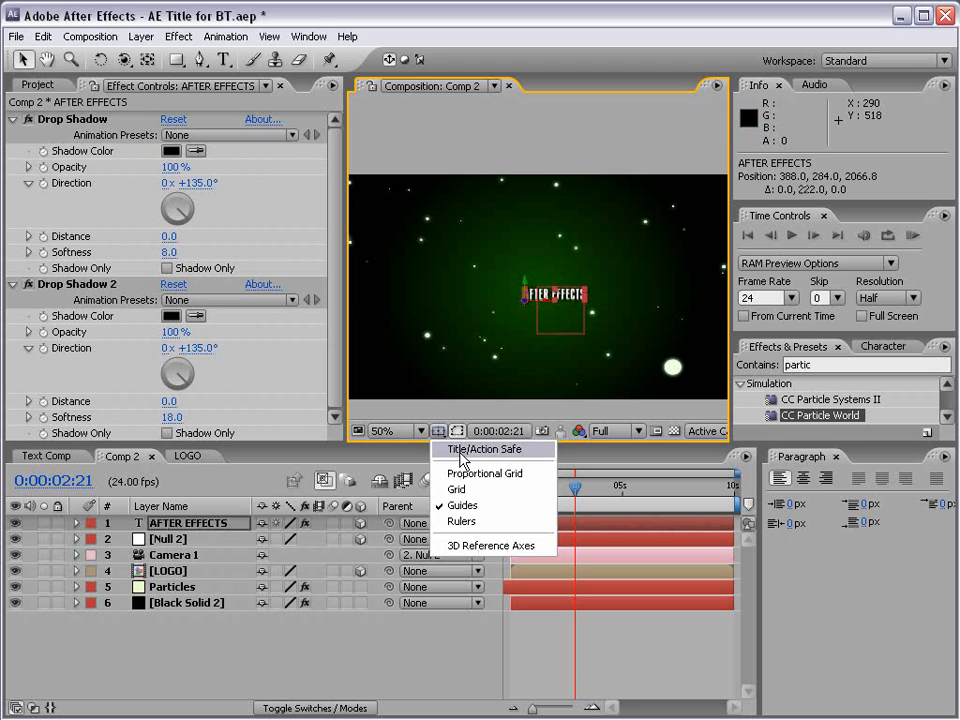
click(494, 453)
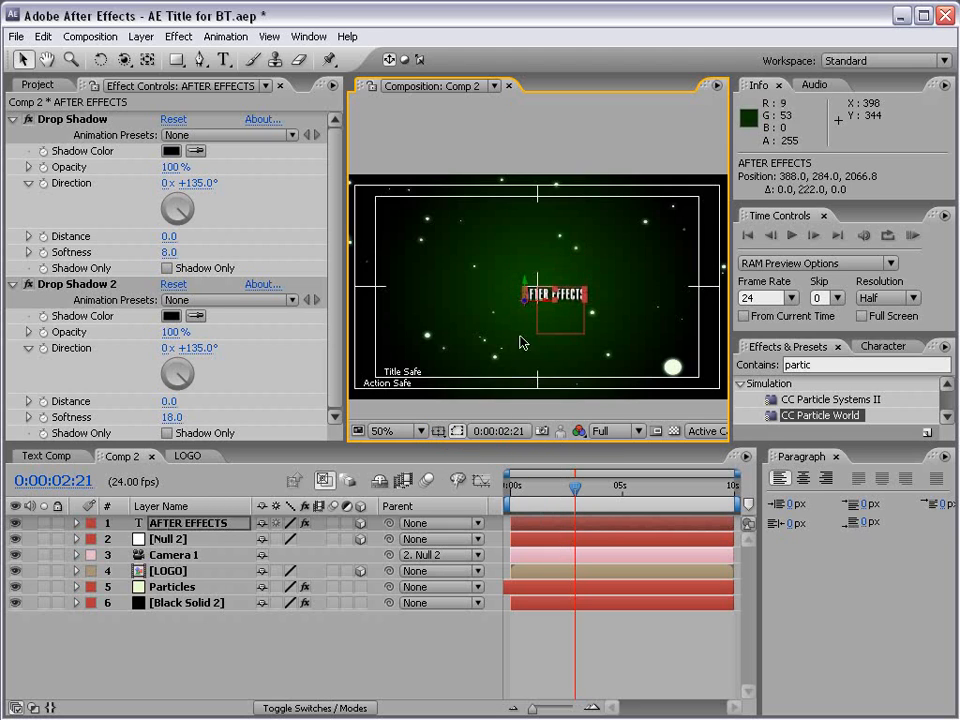
drag(529, 306, 544, 290)
click(438, 431)
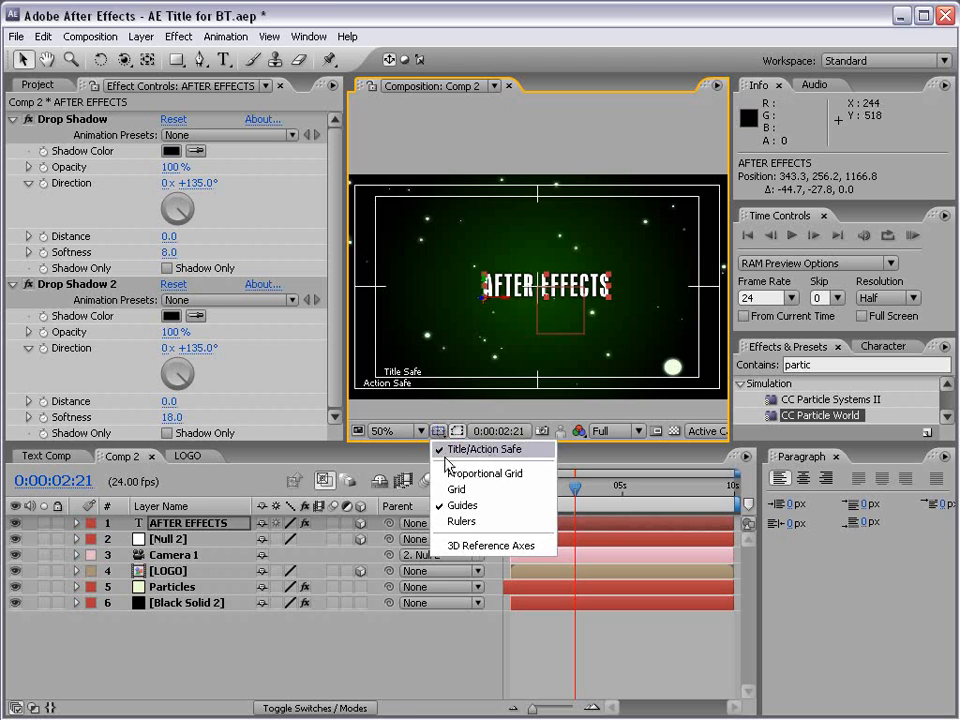
click(458, 448)
click(626, 658)
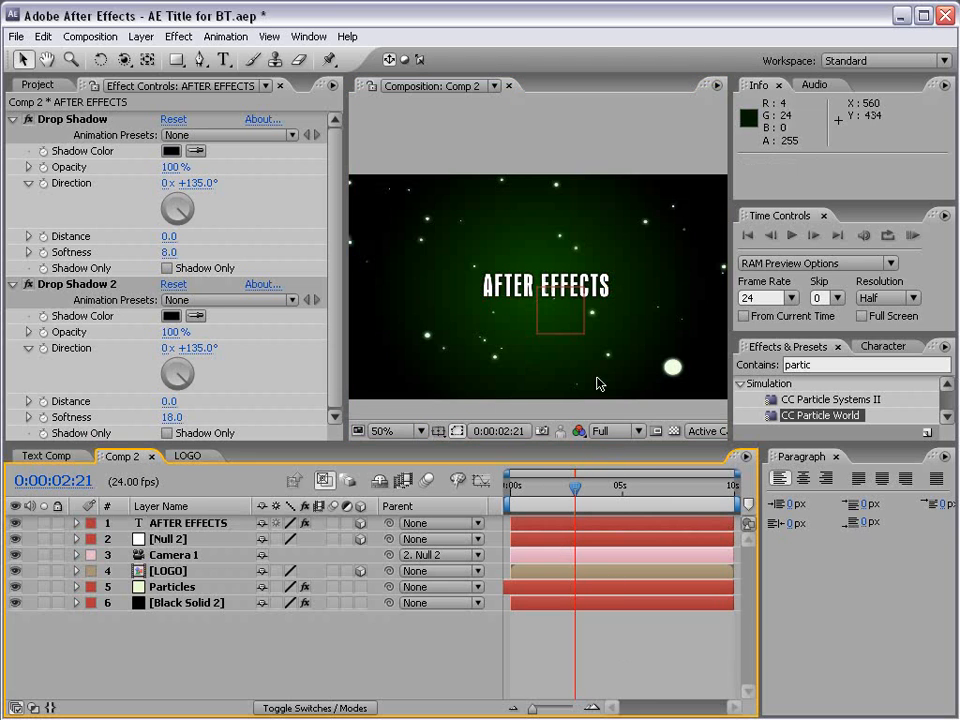
drag(575, 490, 536, 490)
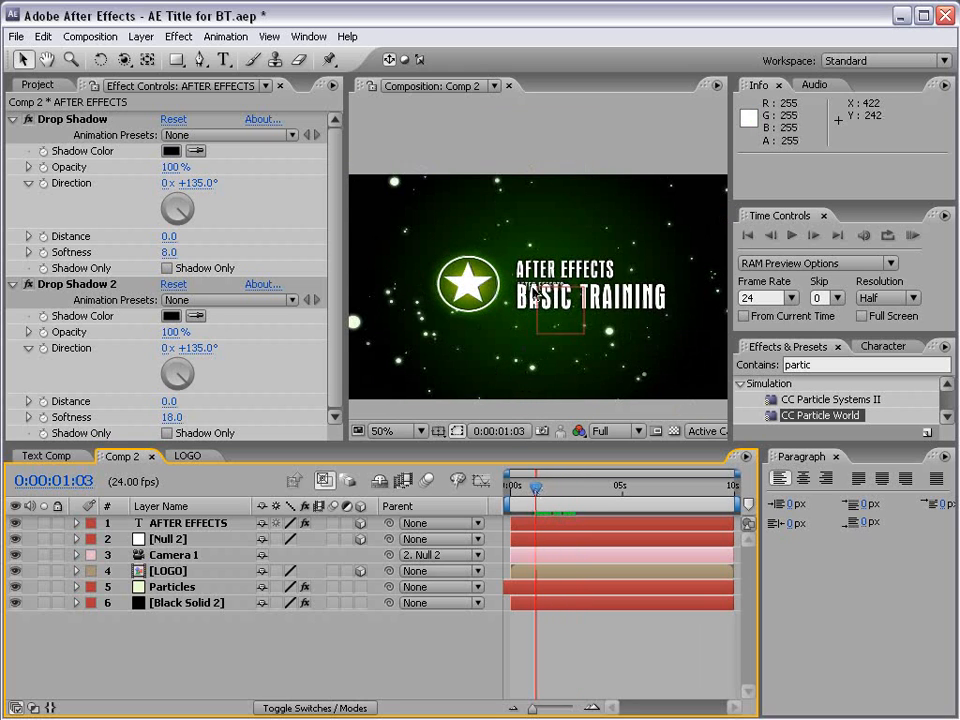
Move to 0:00:02:03 and display the Null 2 layer's position keyframes up close in the timeline
scroll(527, 312, up, 2)
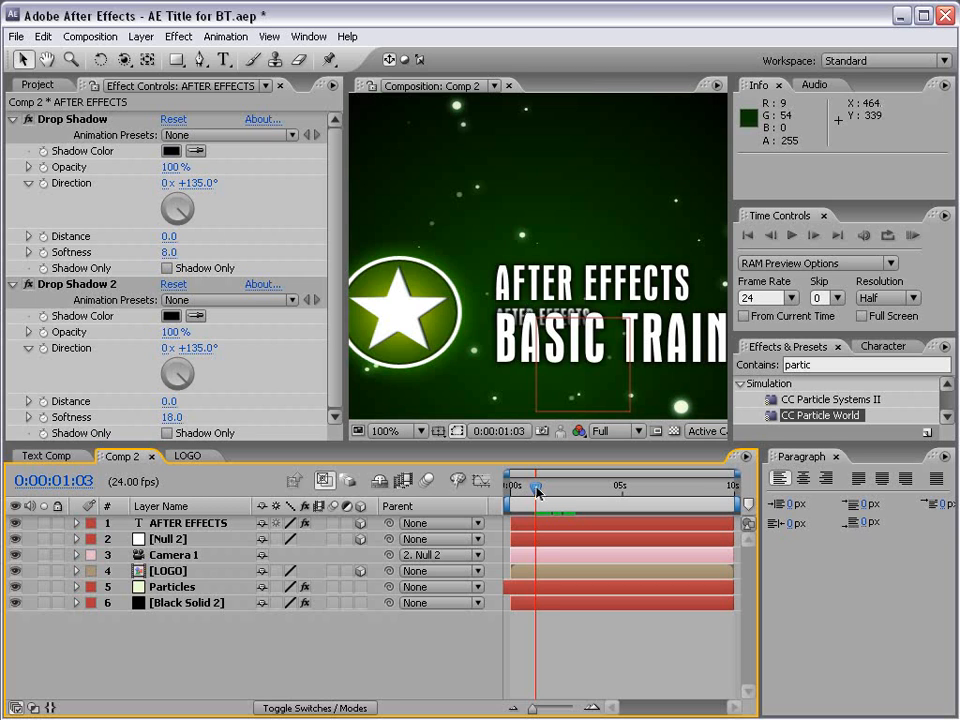
drag(536, 490, 558, 491)
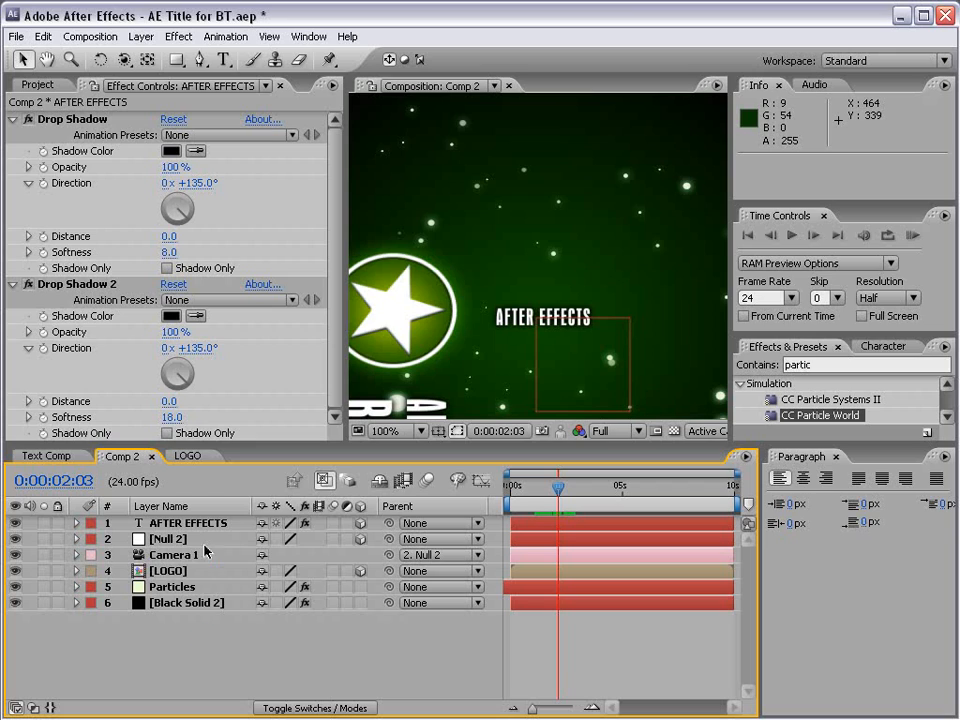
click(168, 540)
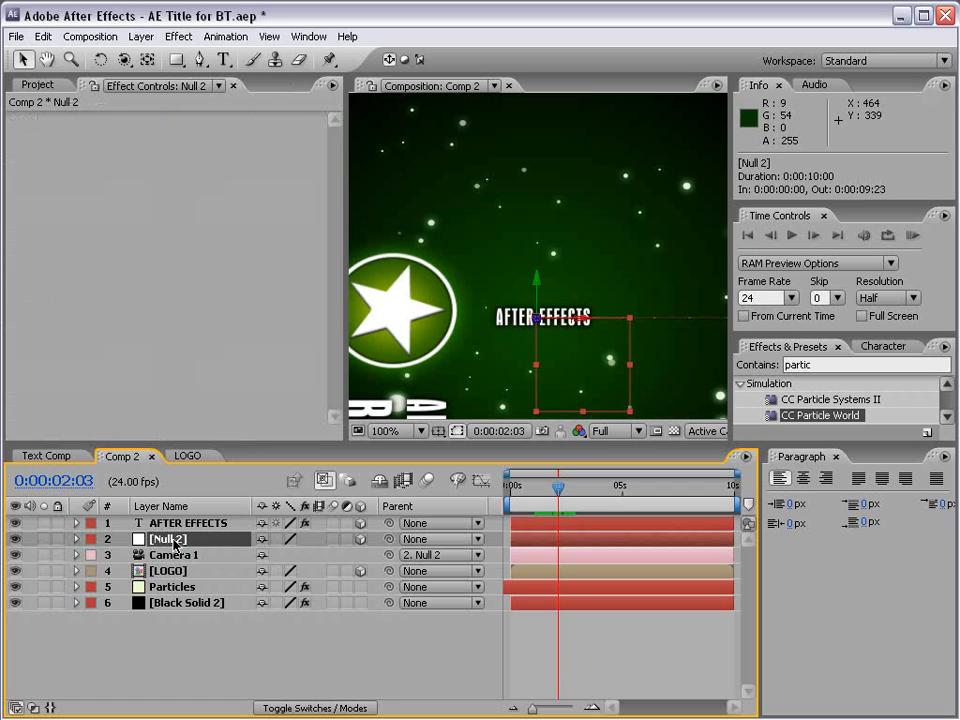
key(p)
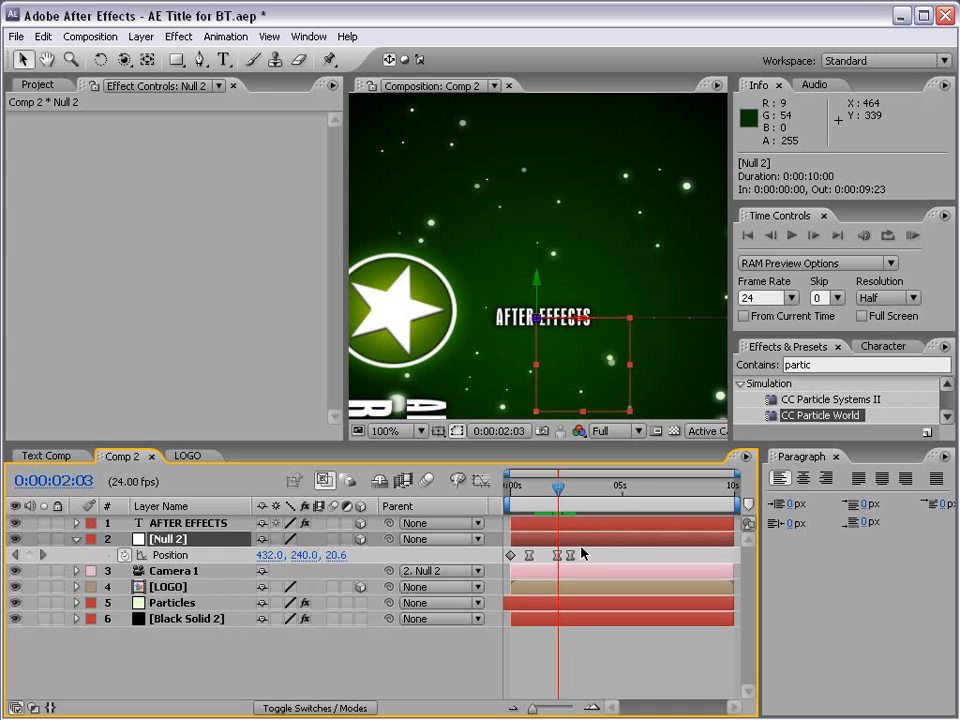
key(=)
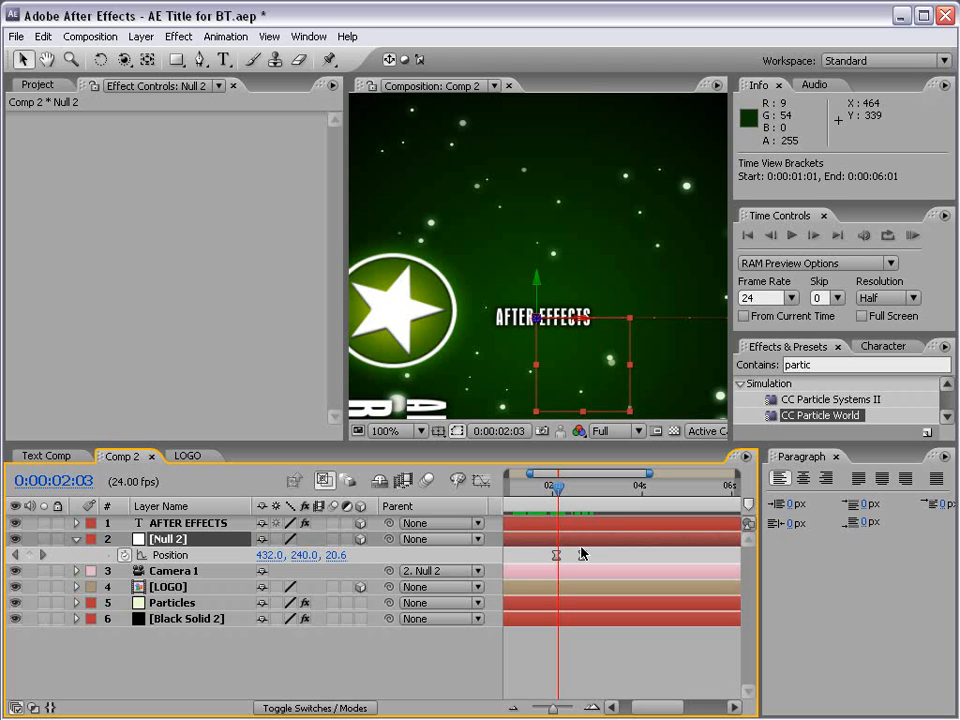
click(524, 638)
Start animating the AFTER EFFECTS text layer's opacity with a 0% keyframe at 0:00:02:03
click(181, 525)
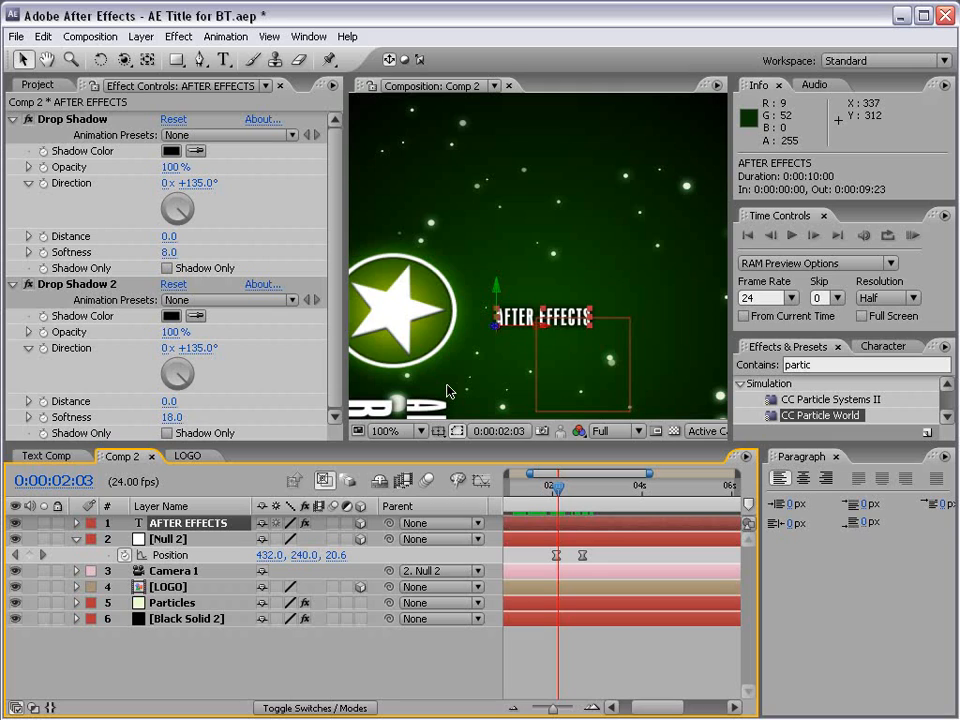
key(t)
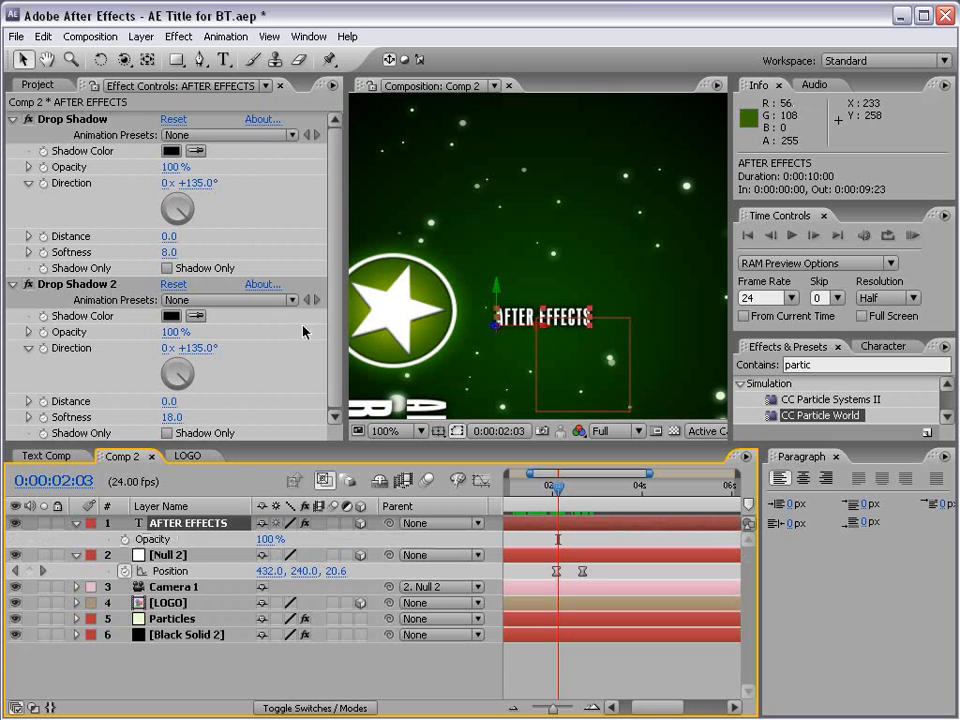
click(124, 539)
click(268, 539)
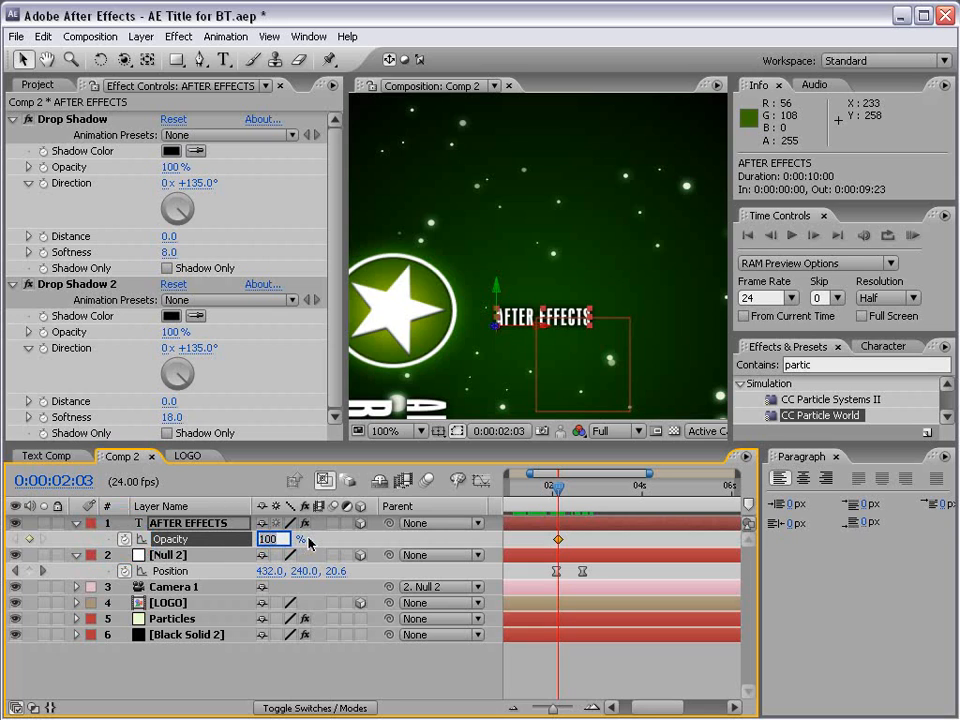
text(0)
key(Return)
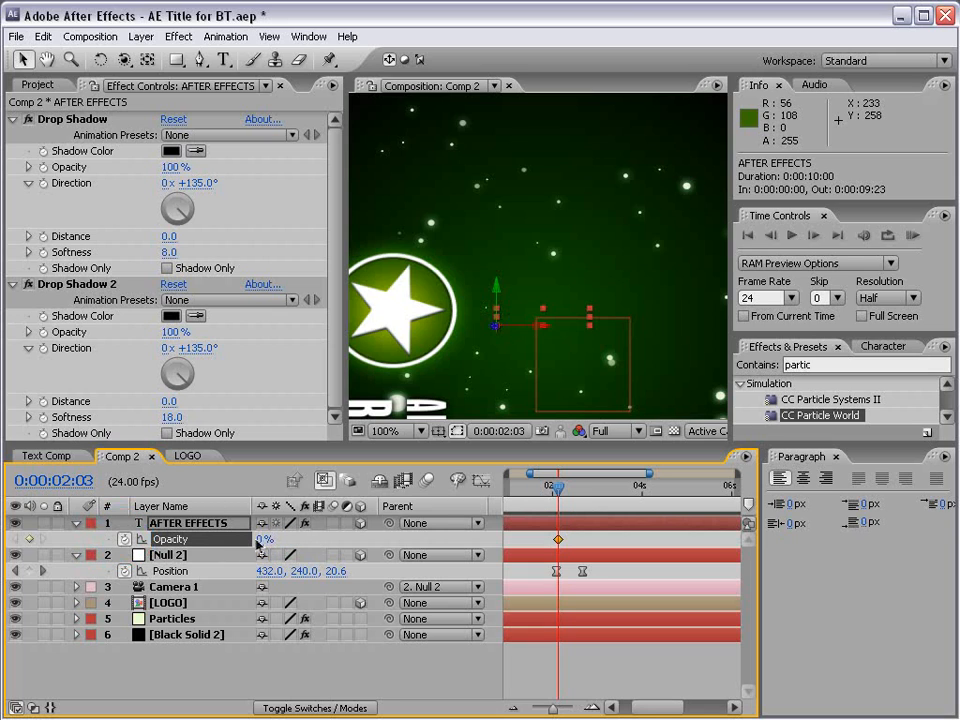
At 0:00:02:16, on the null's last position keyframe, set the AFTER EFFECTS text opacity to 100%
drag(560, 492, 582, 490)
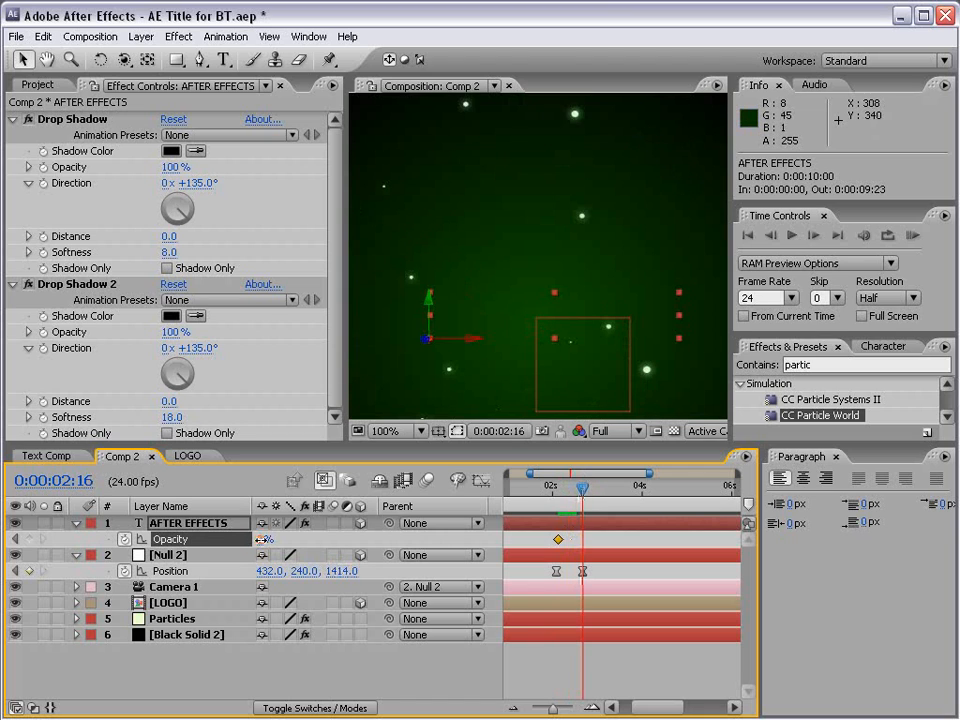
drag(265, 539, 529, 536)
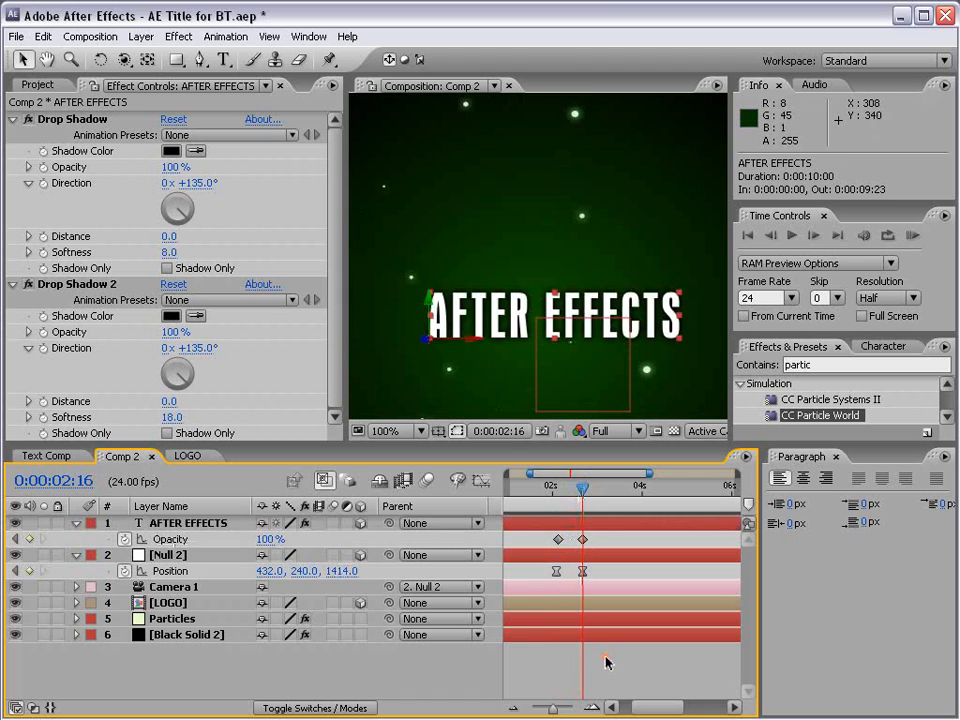
scroll(531, 315, down, 2)
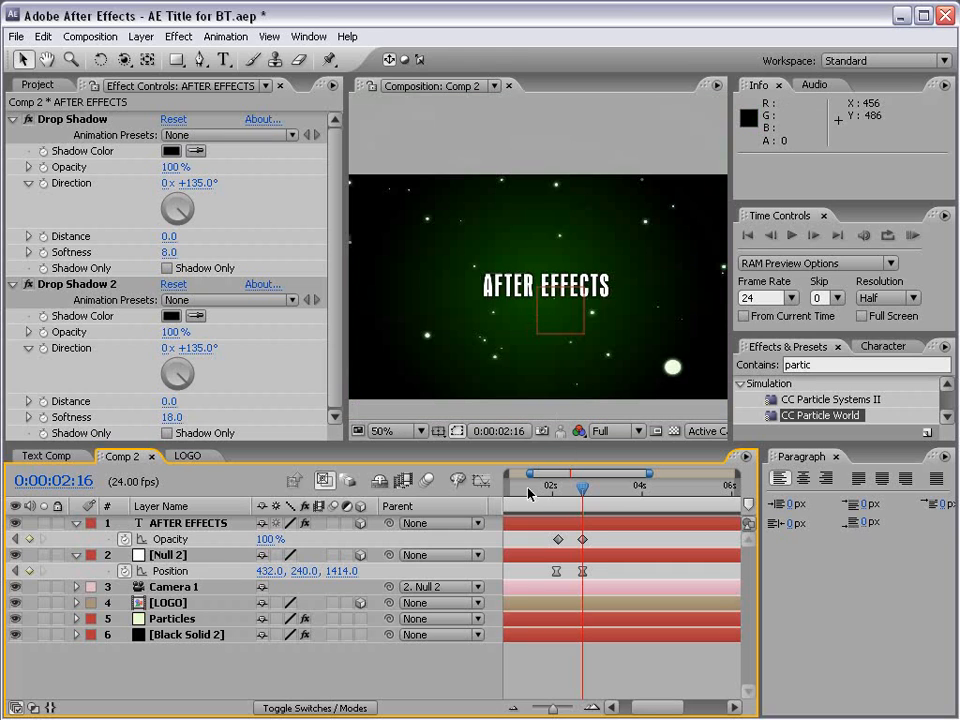
drag(528, 494, 512, 497)
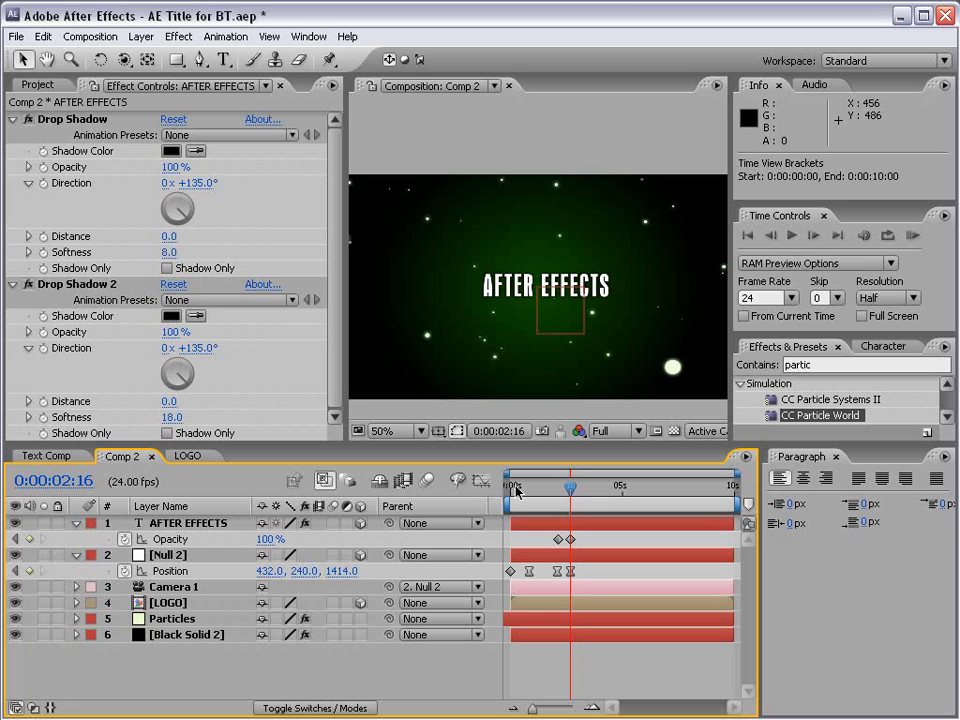
Try trimming the LOGO layer's start and end points, and undo the trims
mouse_move(511, 604)
mouse_down()
mouse_move(551, 605)
mouse_move(494, 605)
mouse_up()
drag(732, 603, 671, 603)
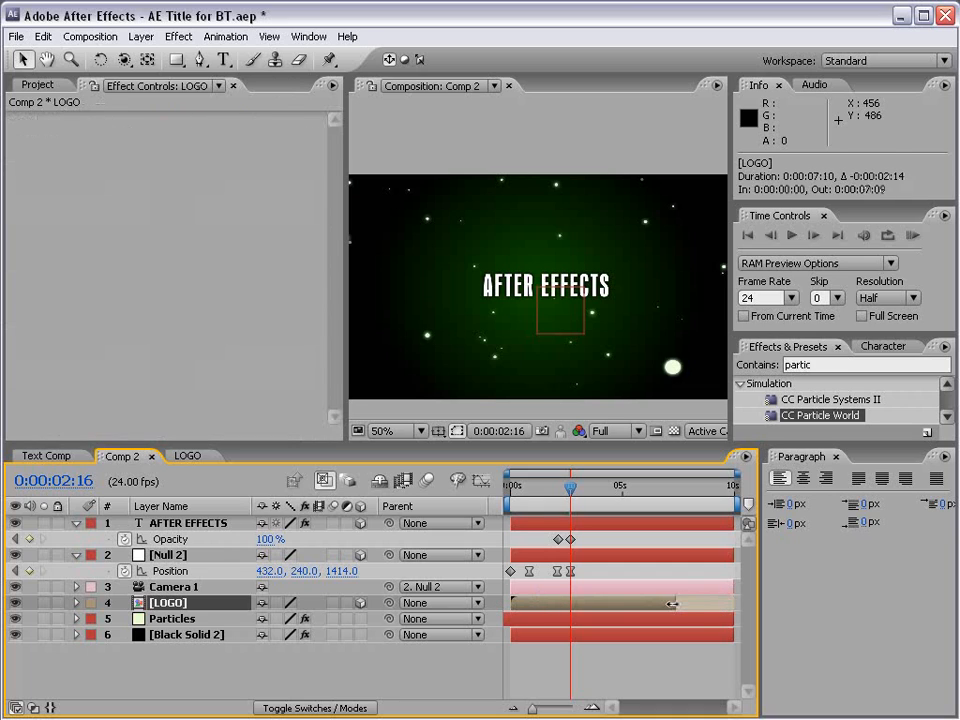
drag(509, 603, 565, 605)
key(ctrl+z)
key(ctrl+z)
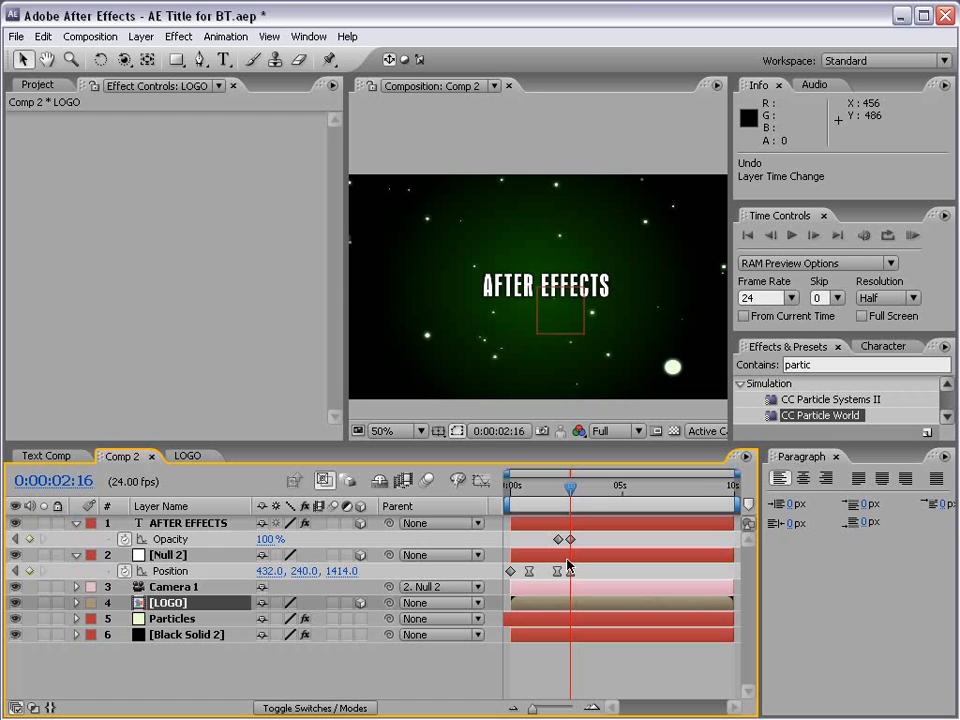
RAM preview the title animation from the first frame
click(561, 522)
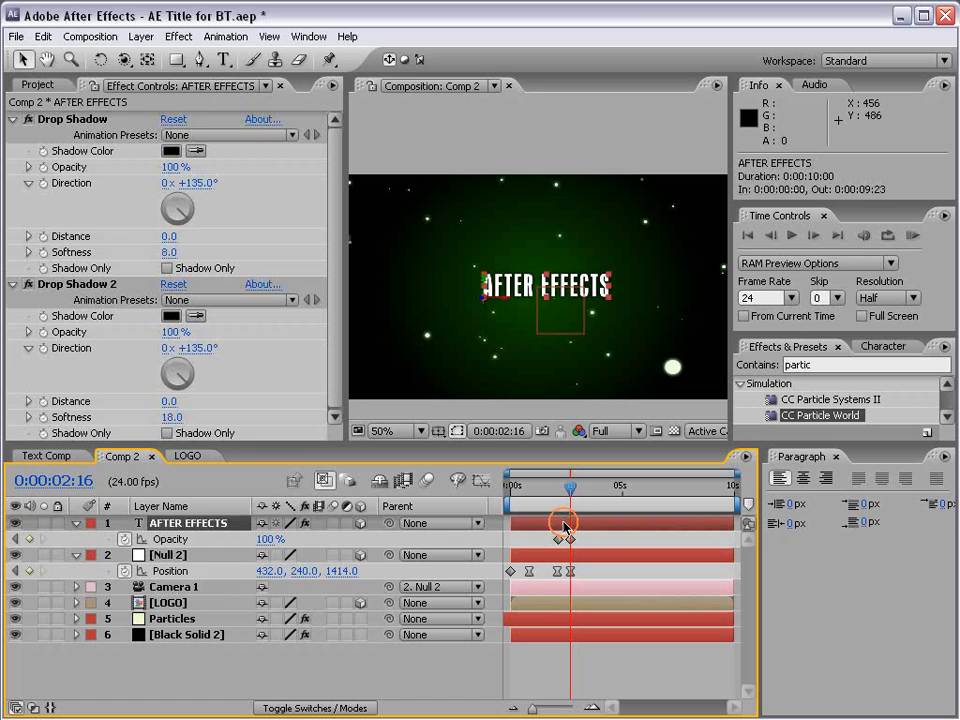
drag(566, 489, 509, 494)
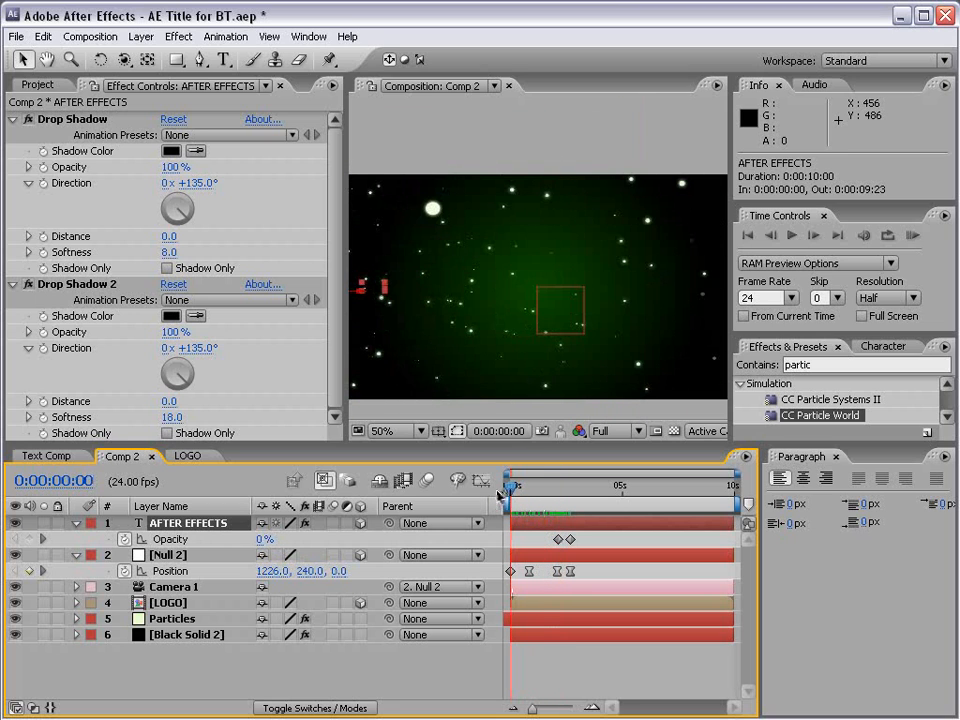
click(912, 236)
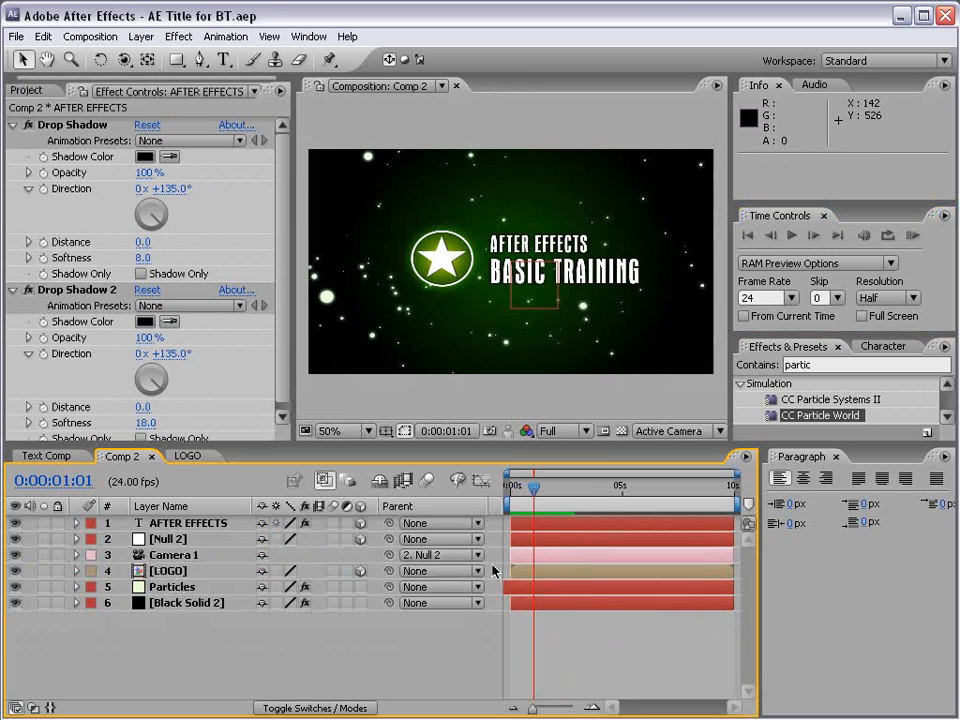
Add a new adjustment layer above all other layers in Comp 2
click(175, 587)
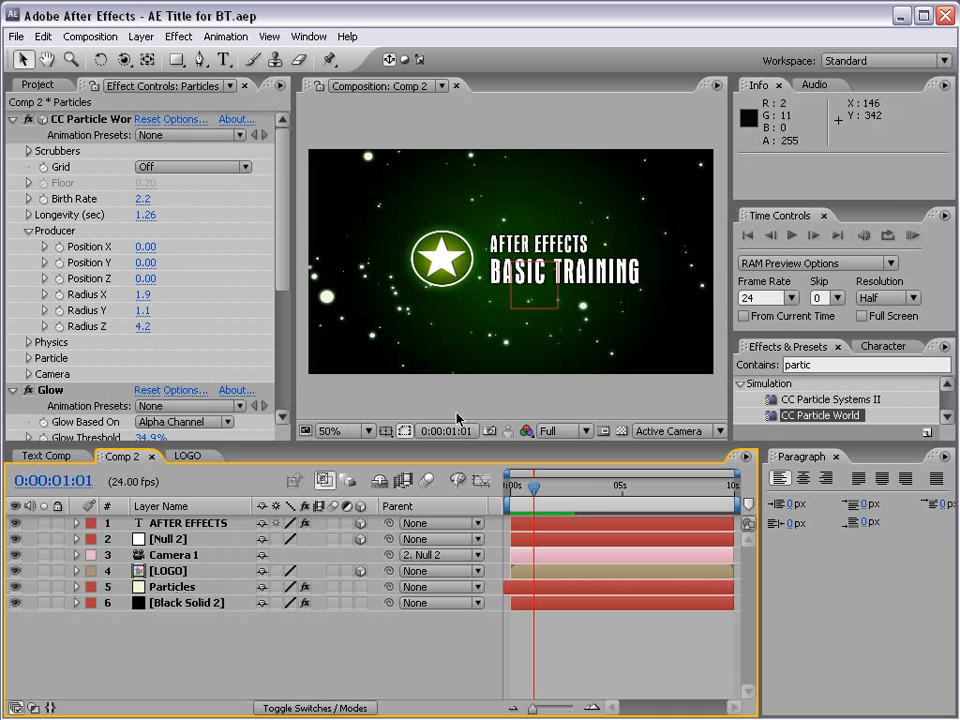
click(143, 38)
mouse_move(150, 56)
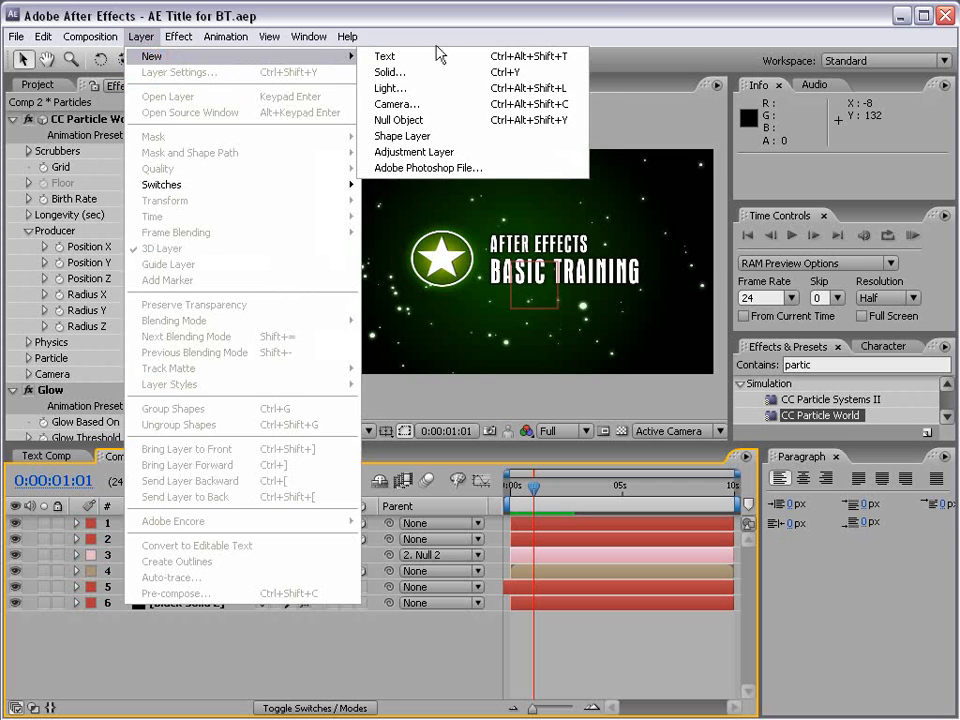
click(416, 155)
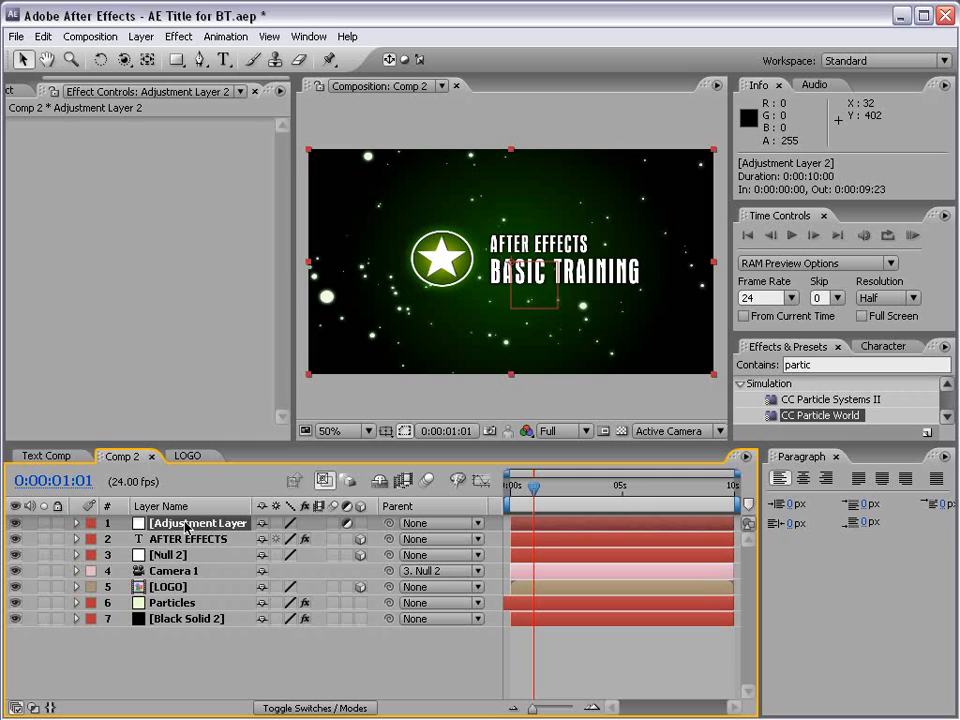
Try a Hue/Saturation effect with raised saturation and lightness on the adjustment layer, and delete the effect
click(182, 36)
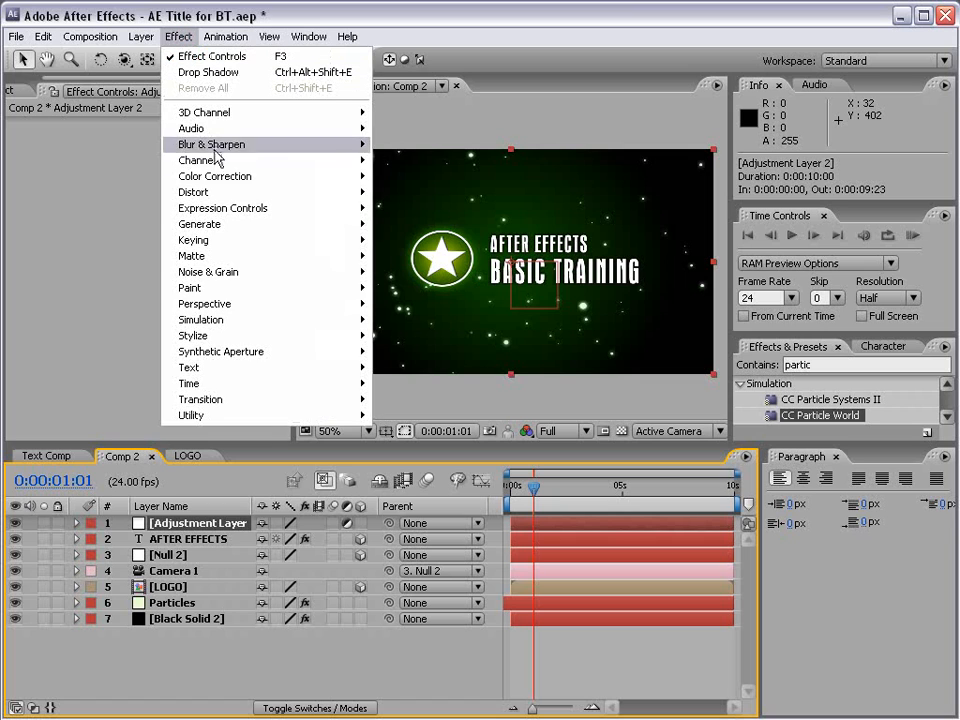
mouse_move(216, 180)
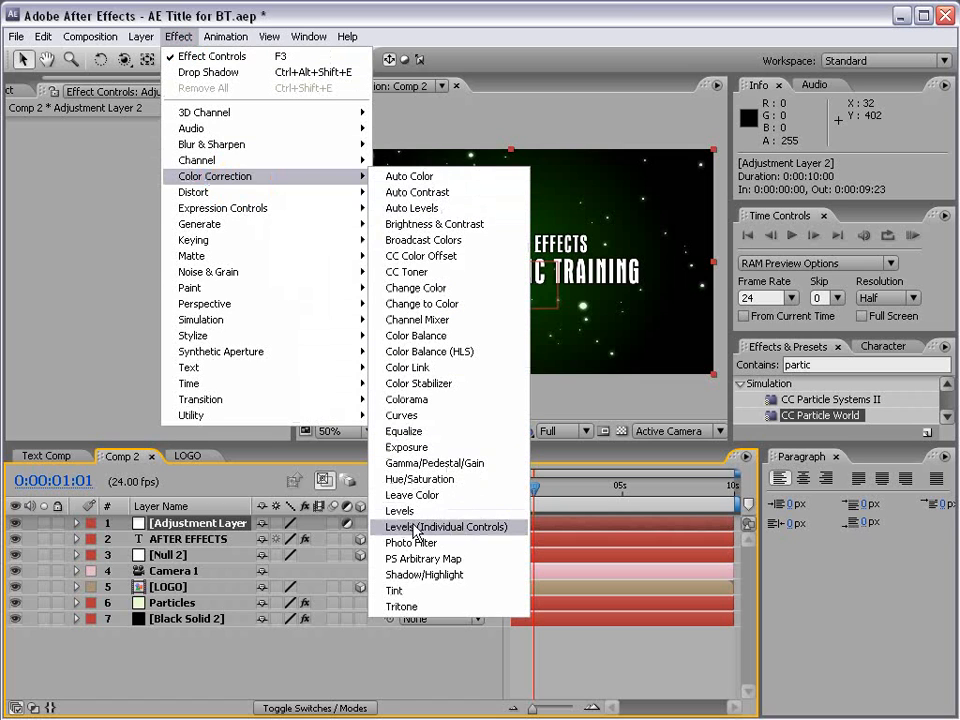
click(410, 485)
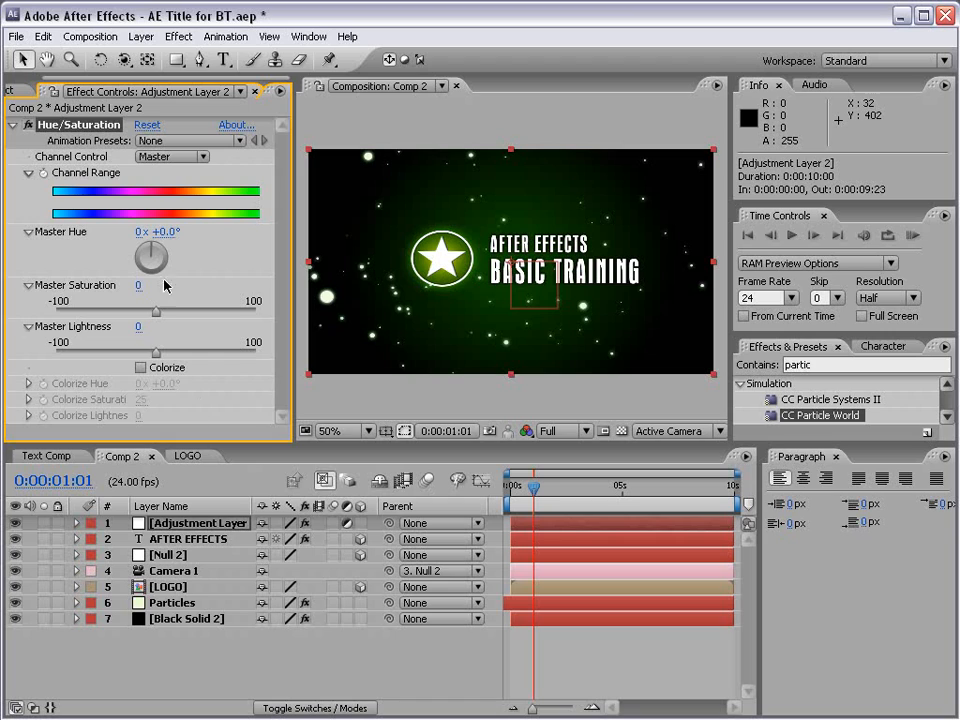
drag(155, 314, 266, 318)
mouse_move(154, 353)
mouse_down()
mouse_move(186, 353)
mouse_move(172, 353)
mouse_up()
key(ctrl+z)
key(Delete)
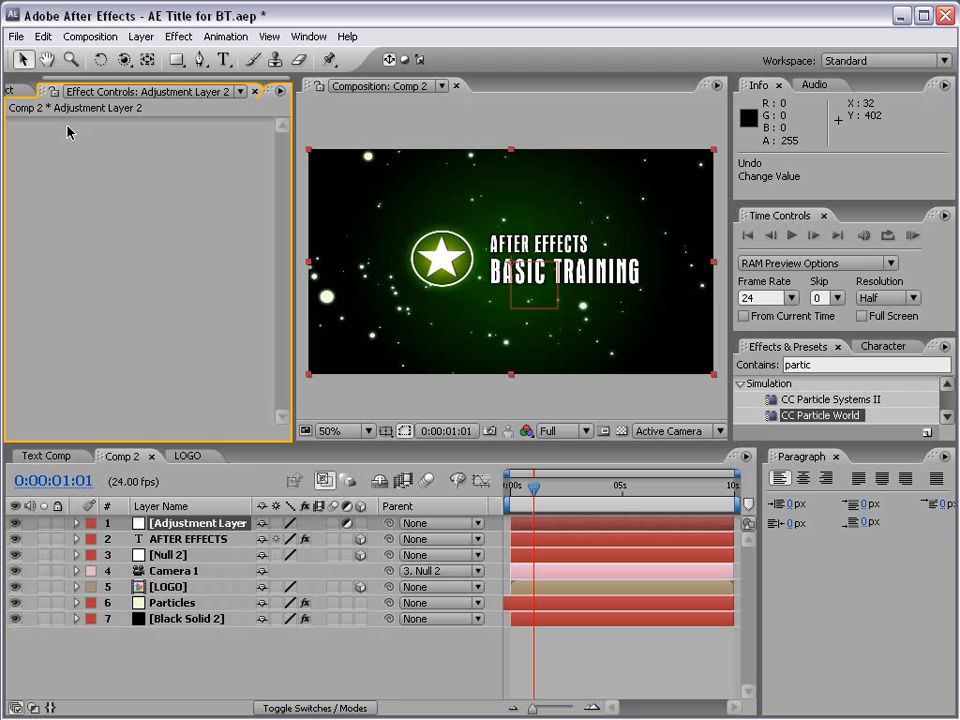
Find the CC Force Motion Blur effect by searching for "force" and apply it to the adjustment layer
drag(768, 340, 768, 296)
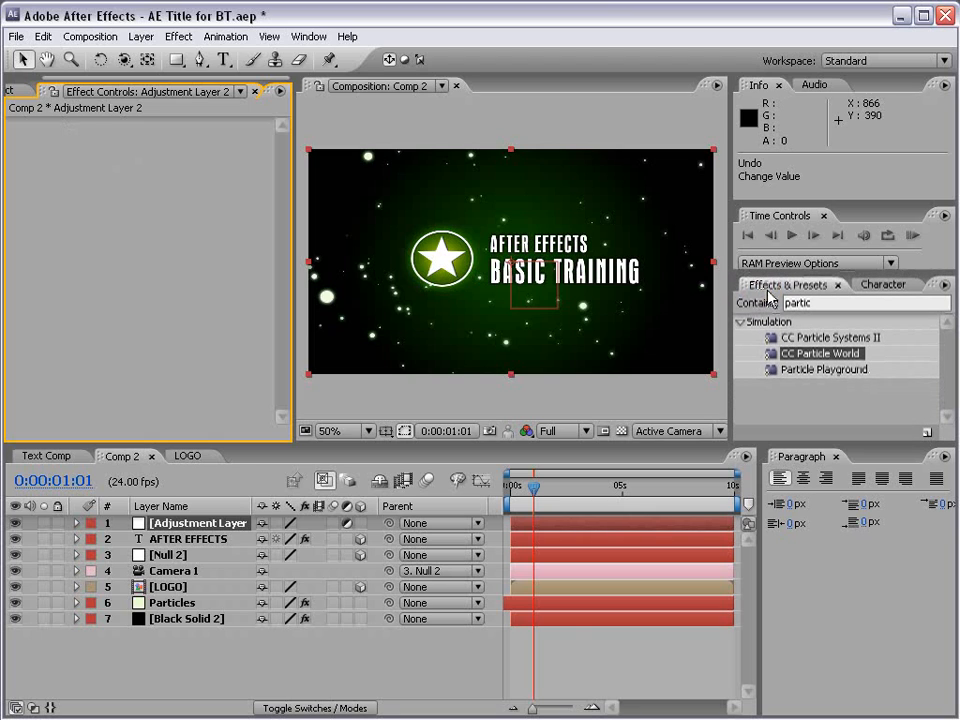
drag(840, 303, 744, 314)
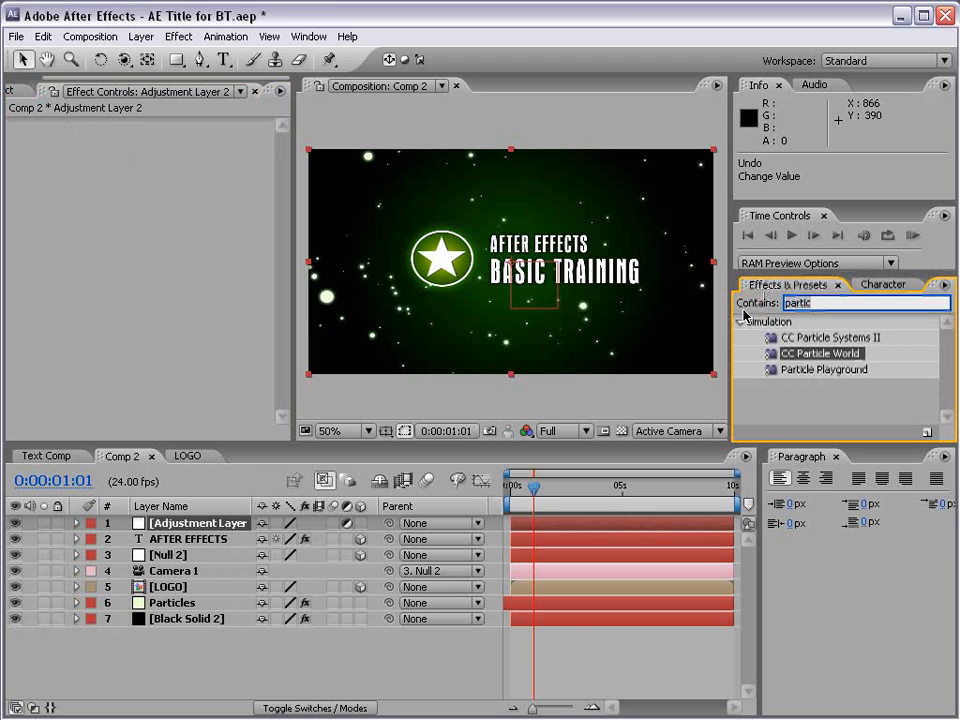
text(force)
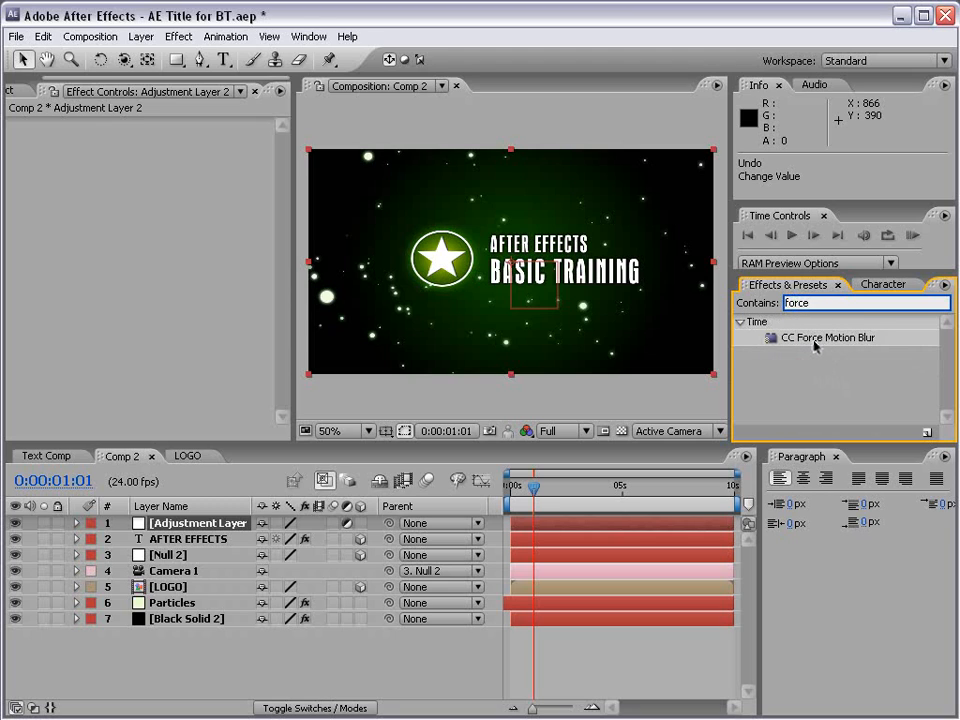
drag(822, 345, 226, 532)
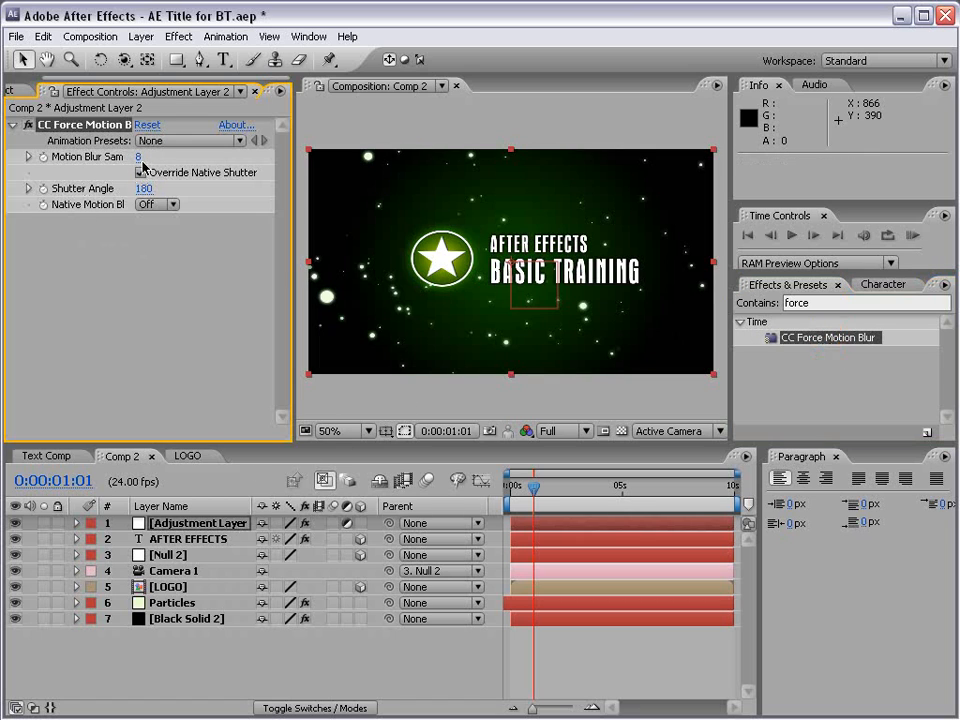
At 0:00:00:08, raise the CC Force Motion Blur shutter angle to 293
drag(533, 488, 514, 490)
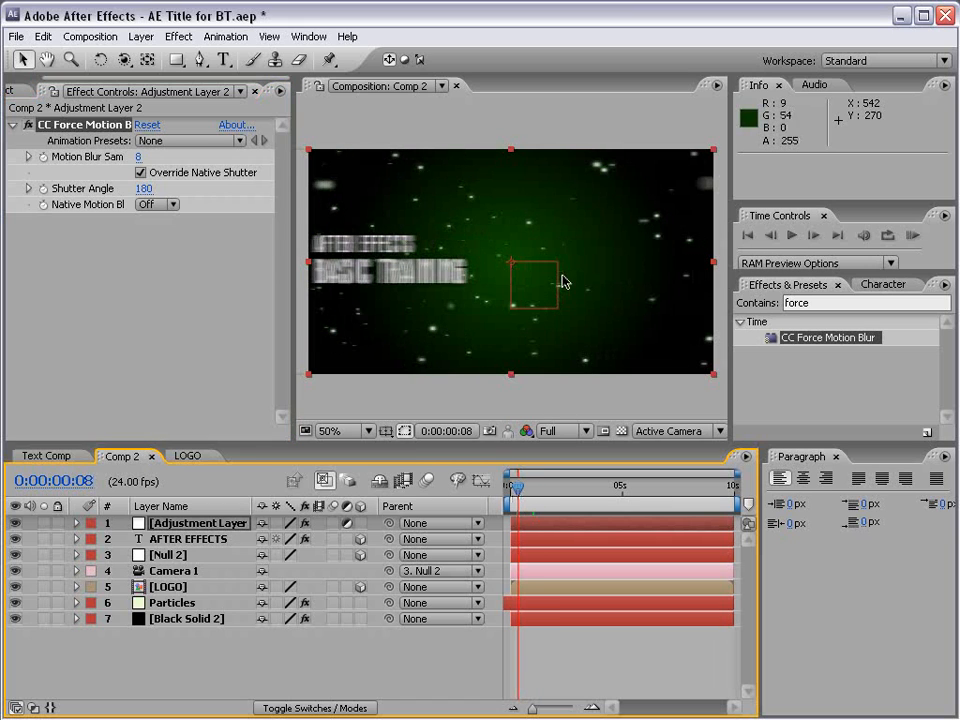
scroll(375, 221, up, 2)
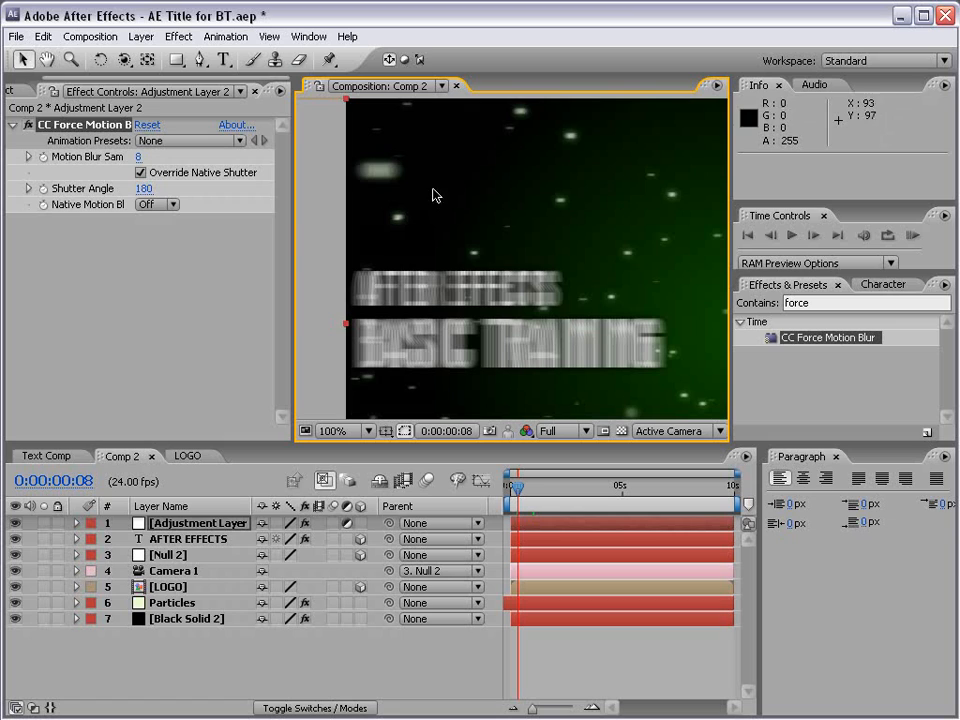
click(210, 222)
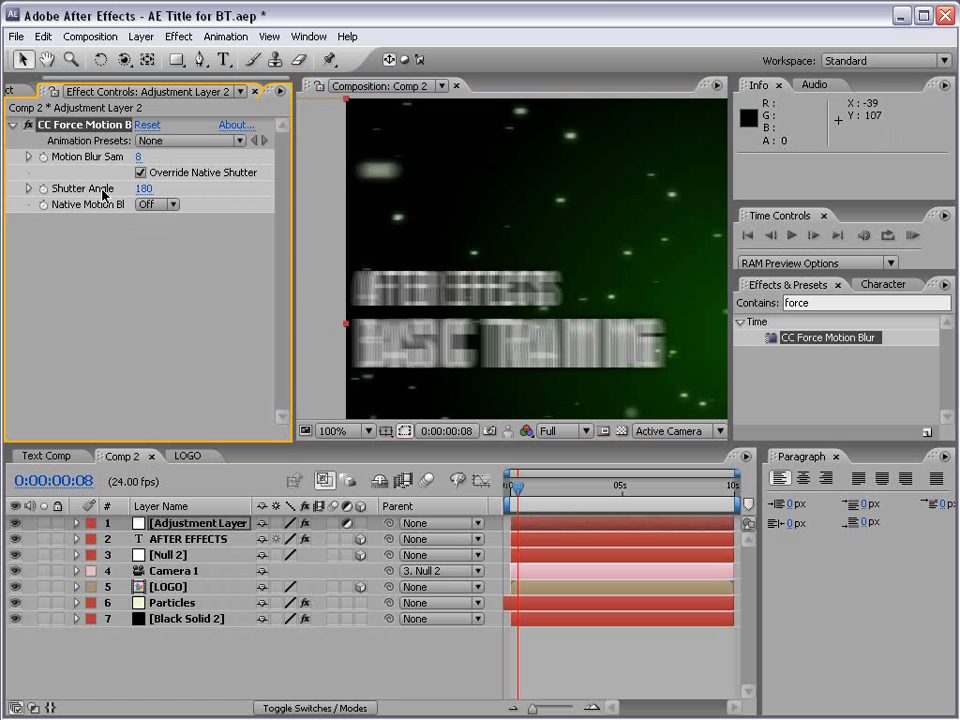
drag(150, 188, 258, 188)
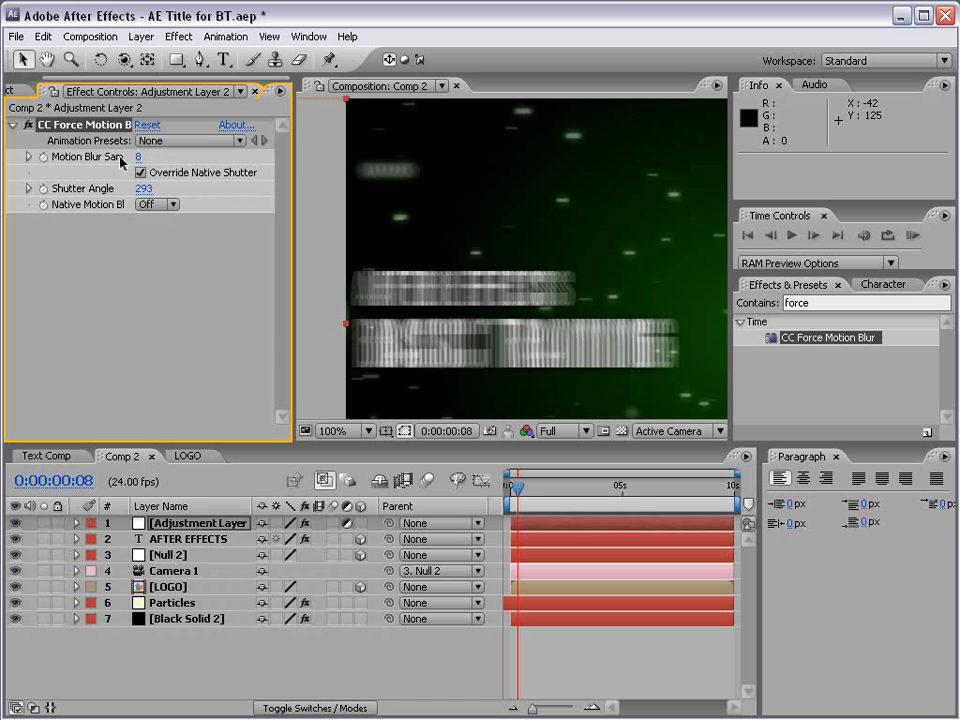
Set the motion blur samples of the adjustment layer's CC Force Motion Blur effect to 16
drag(293, 182, 346, 182)
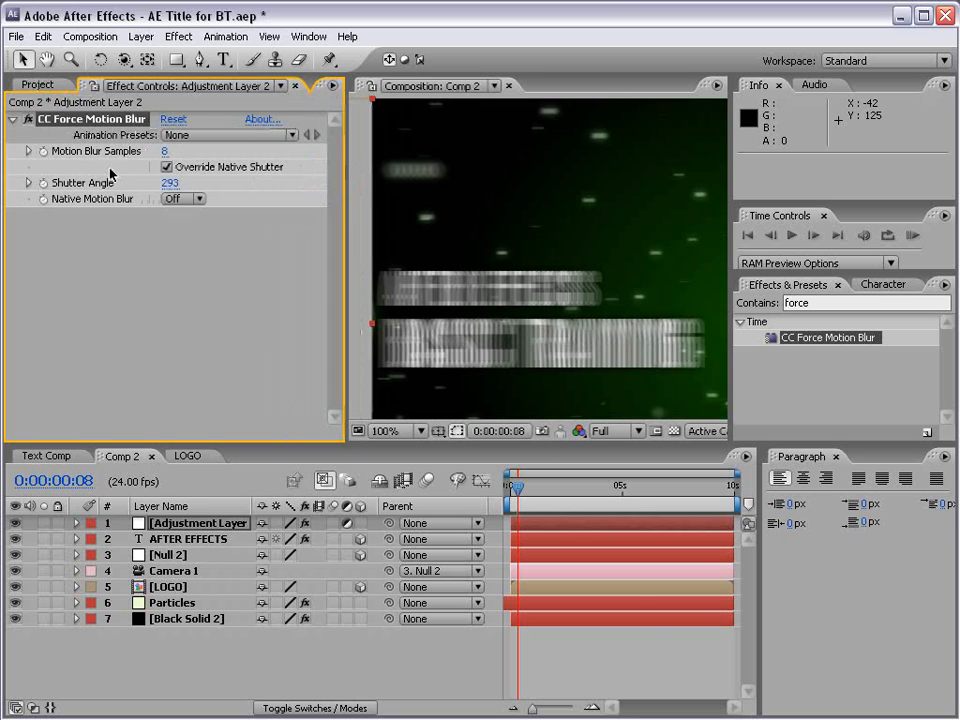
click(203, 151)
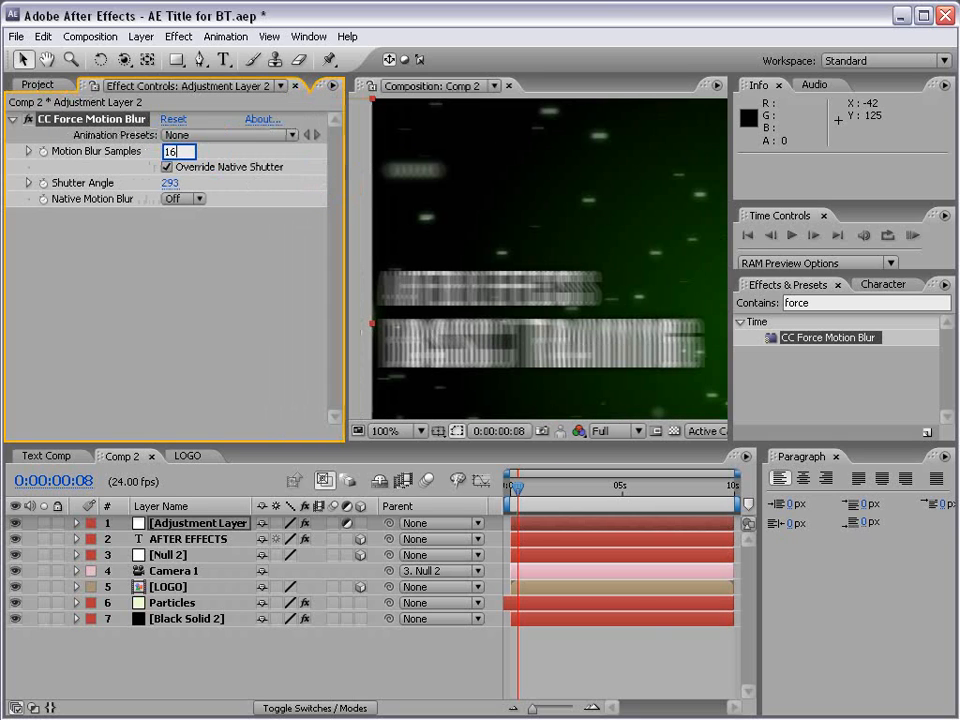
text(16)
key(Return)
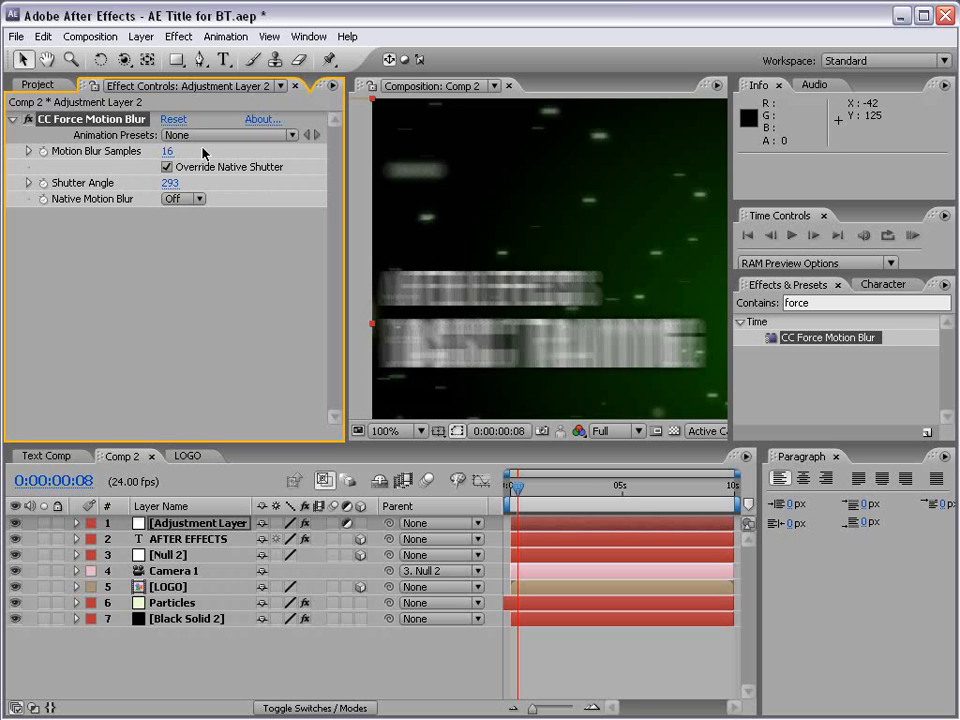
Review the motion blur on the whole composition frame at several times, including 0:00:02:09, 0:00:04:00 and 0:00:00:06
drag(345, 240, 225, 240)
scroll(425, 235, down, 2)
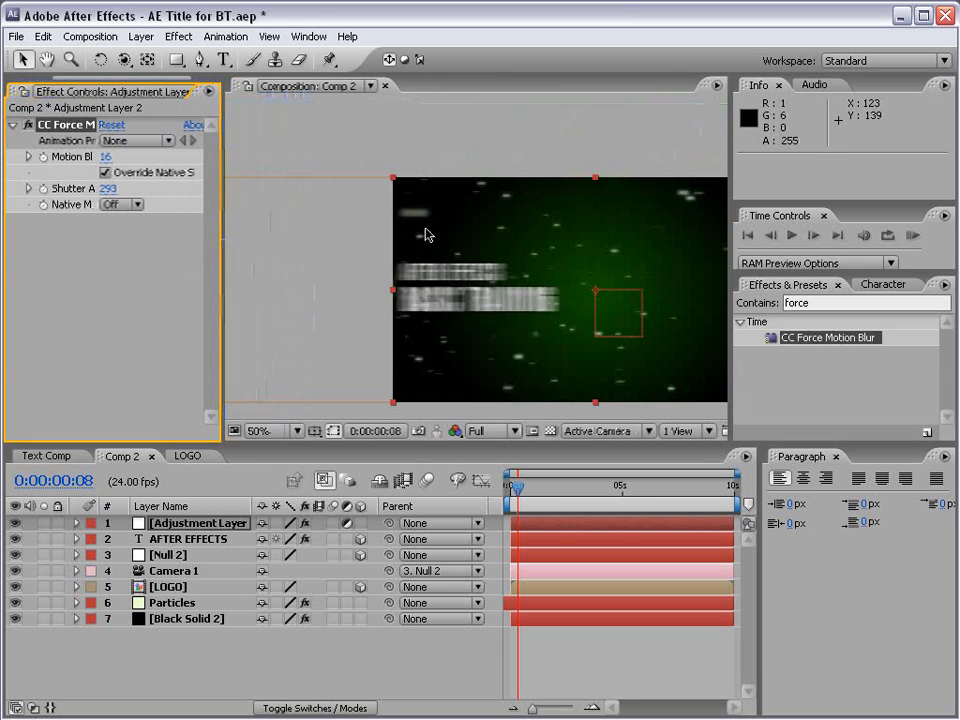
drag(601, 319, 456, 298)
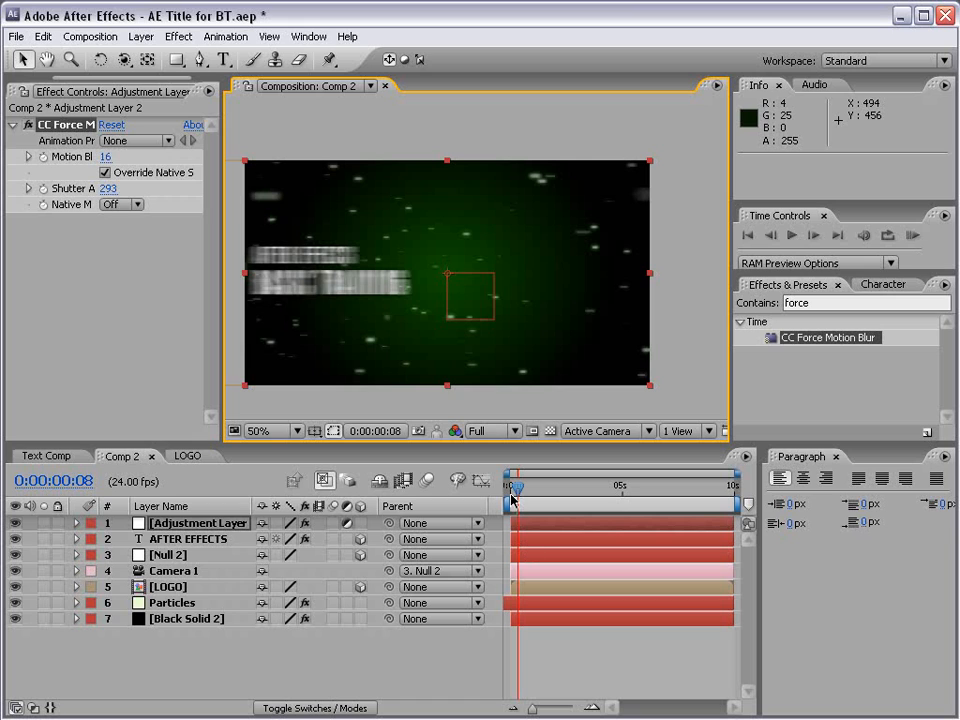
drag(517, 490, 564, 493)
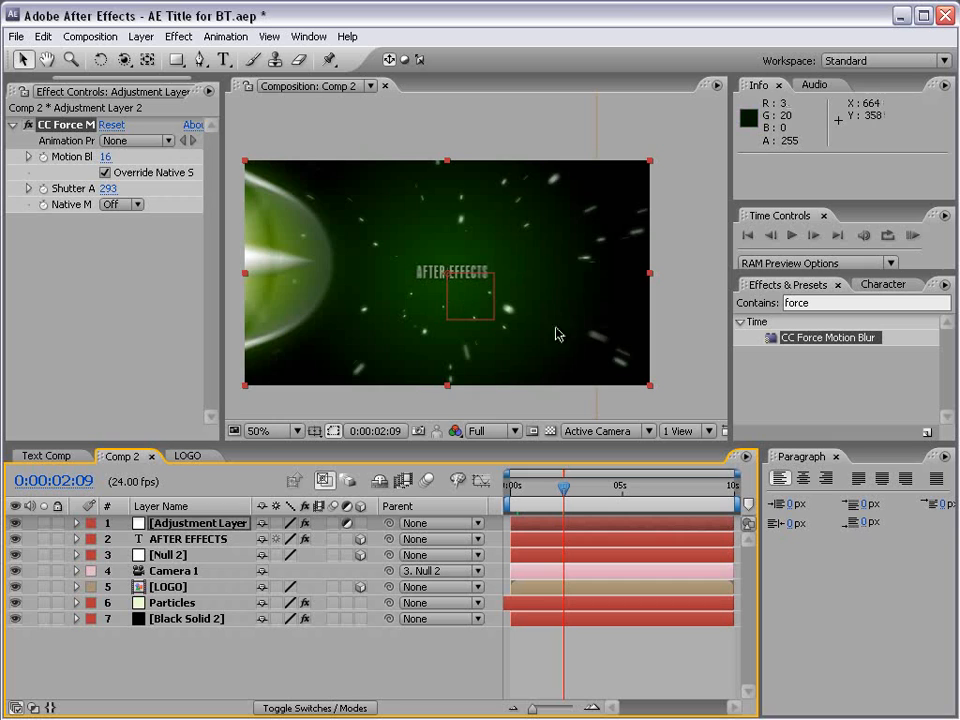
key(period)
key(comma)
click(565, 489)
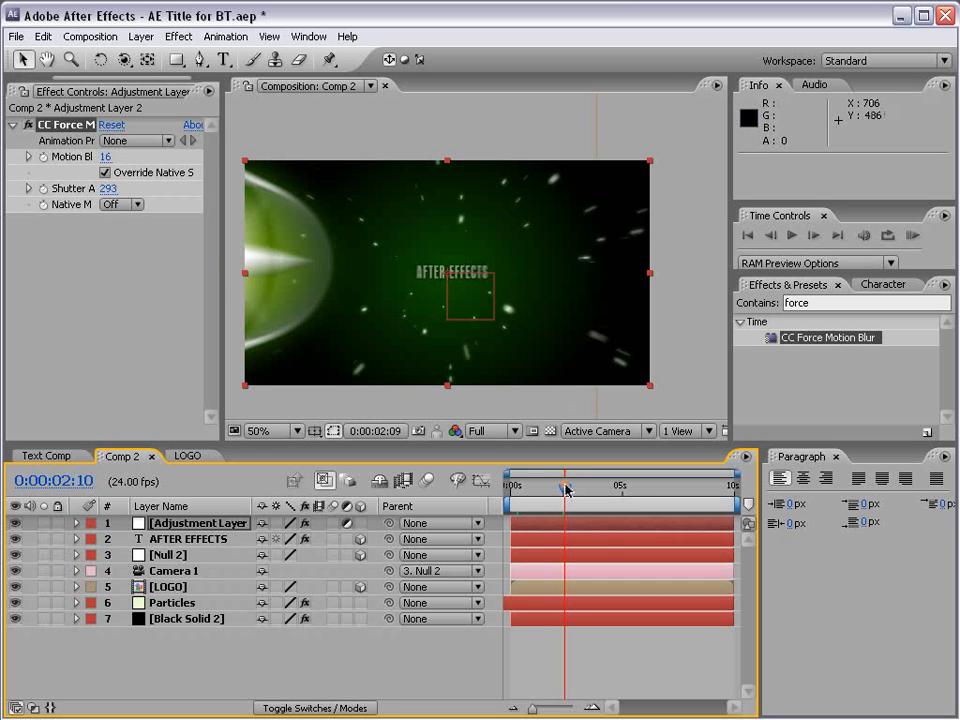
drag(577, 490, 601, 490)
click(617, 680)
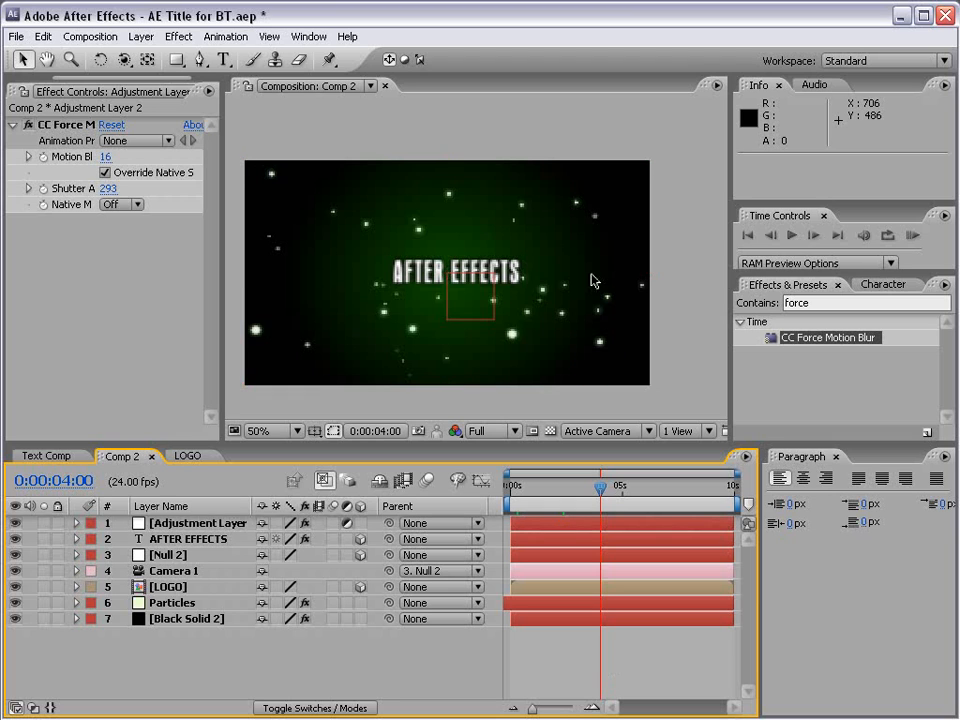
drag(511, 489, 517, 487)
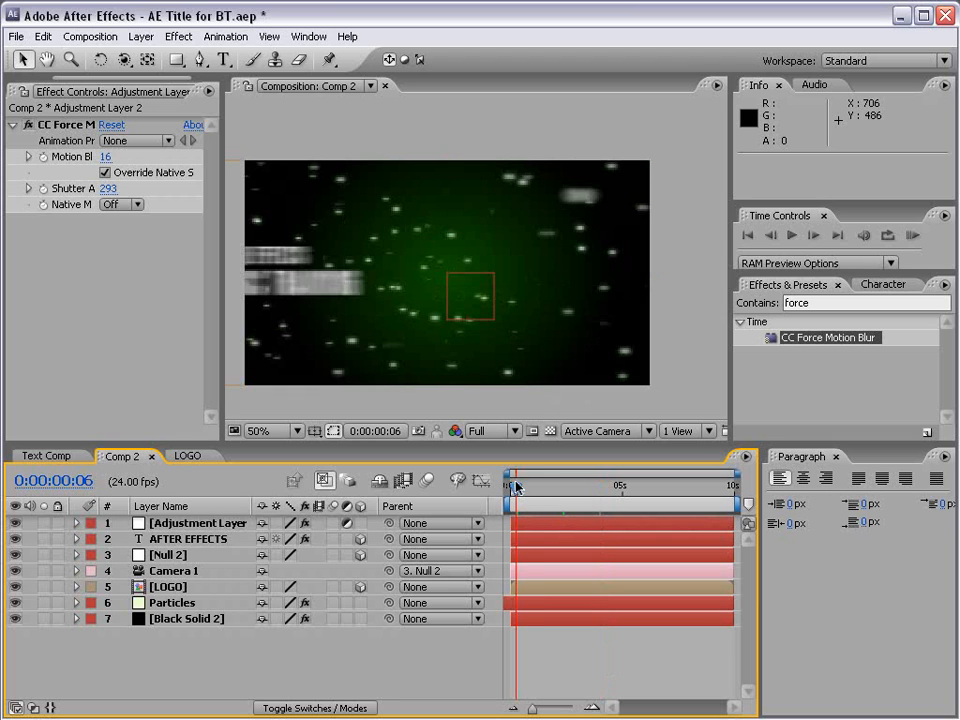
Hide the adjustment layer and scrub the animation to 0:00:01:22
click(200, 520)
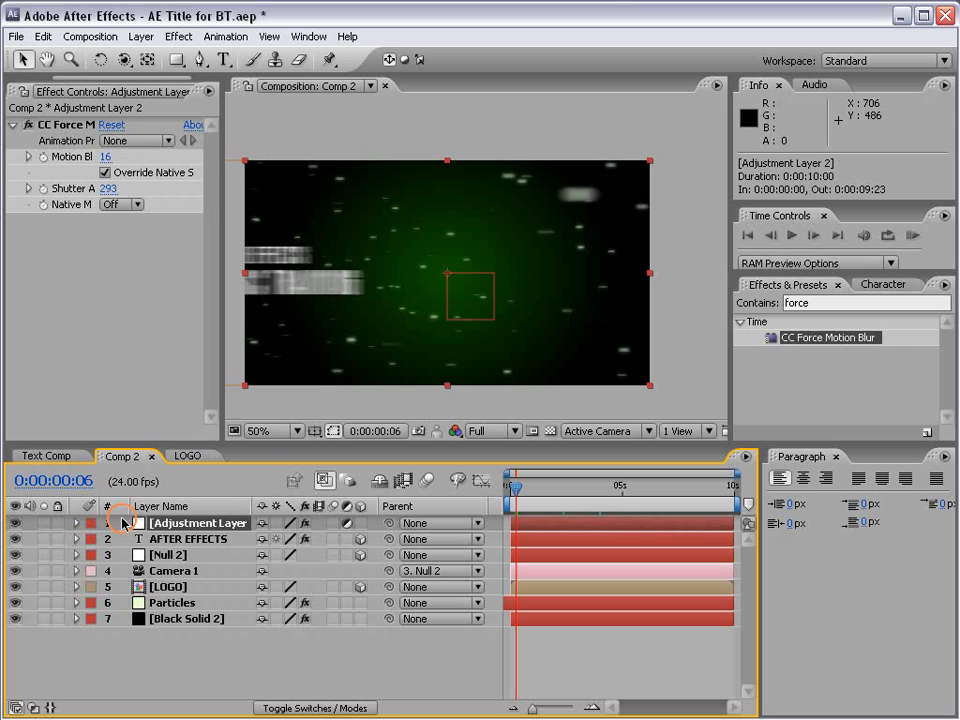
click(14, 523)
drag(528, 485, 553, 487)
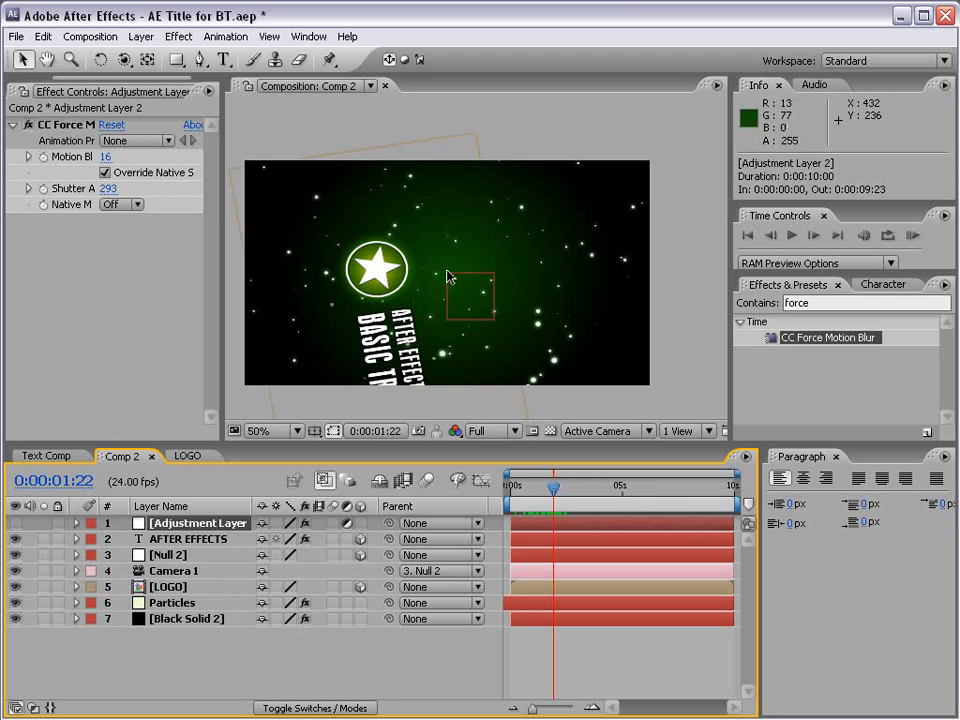
Set the Physics animation type of CC Particle World on the Particles layer to Vortex
click(170, 604)
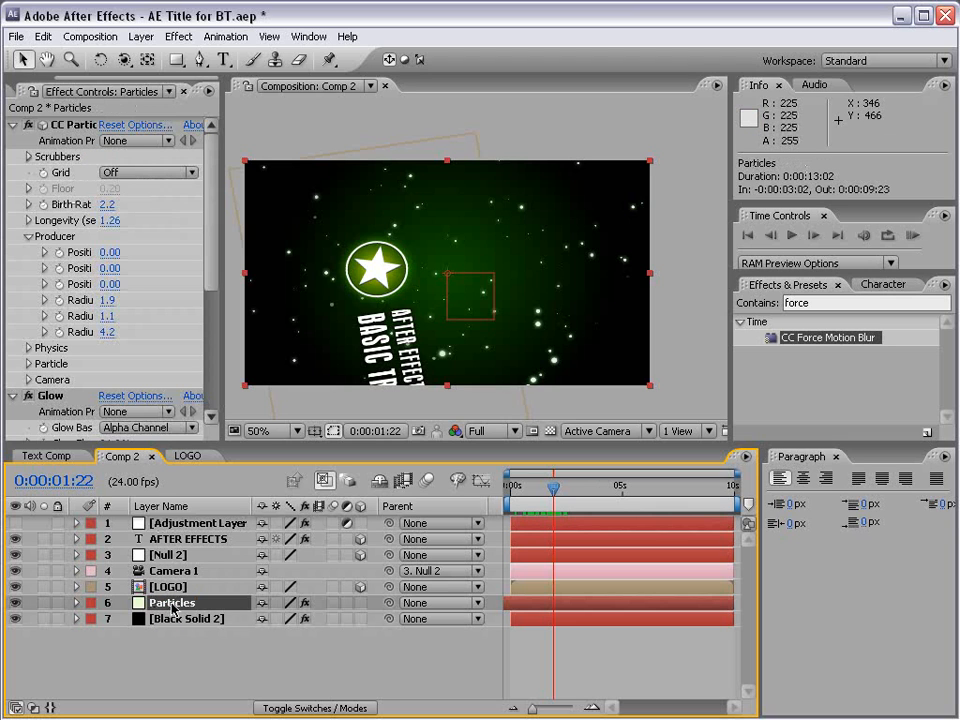
drag(222, 326, 330, 328)
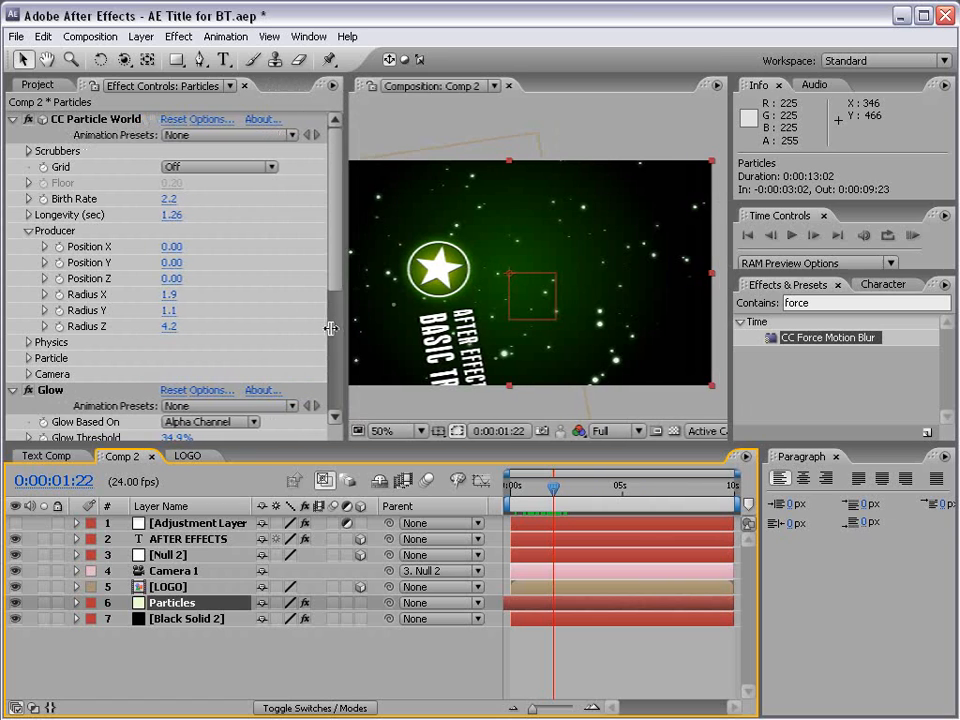
click(22, 238)
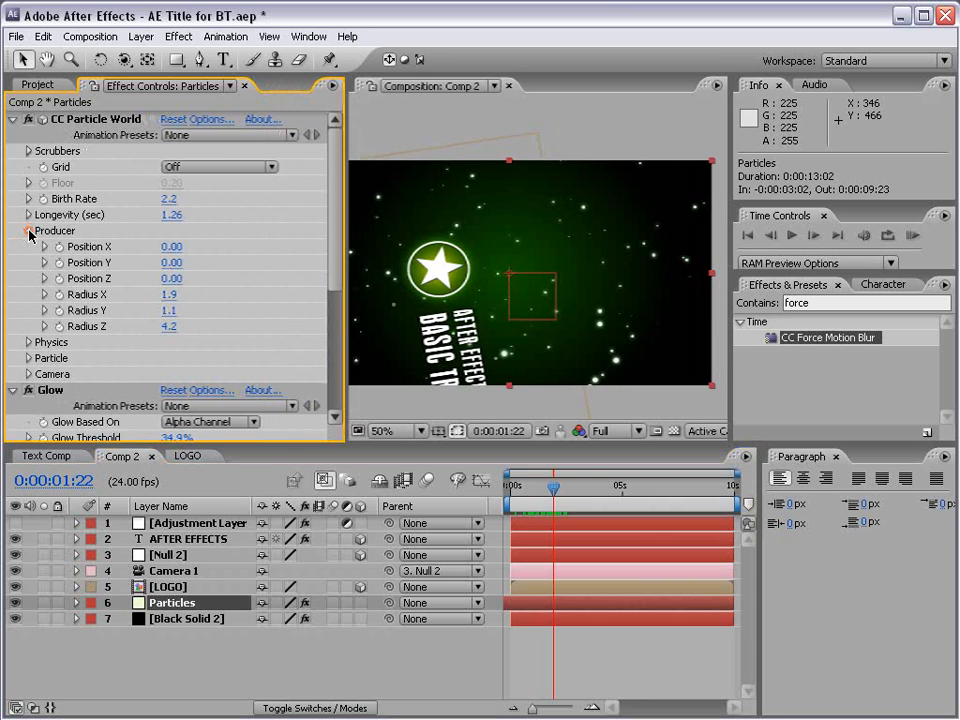
click(29, 231)
click(28, 247)
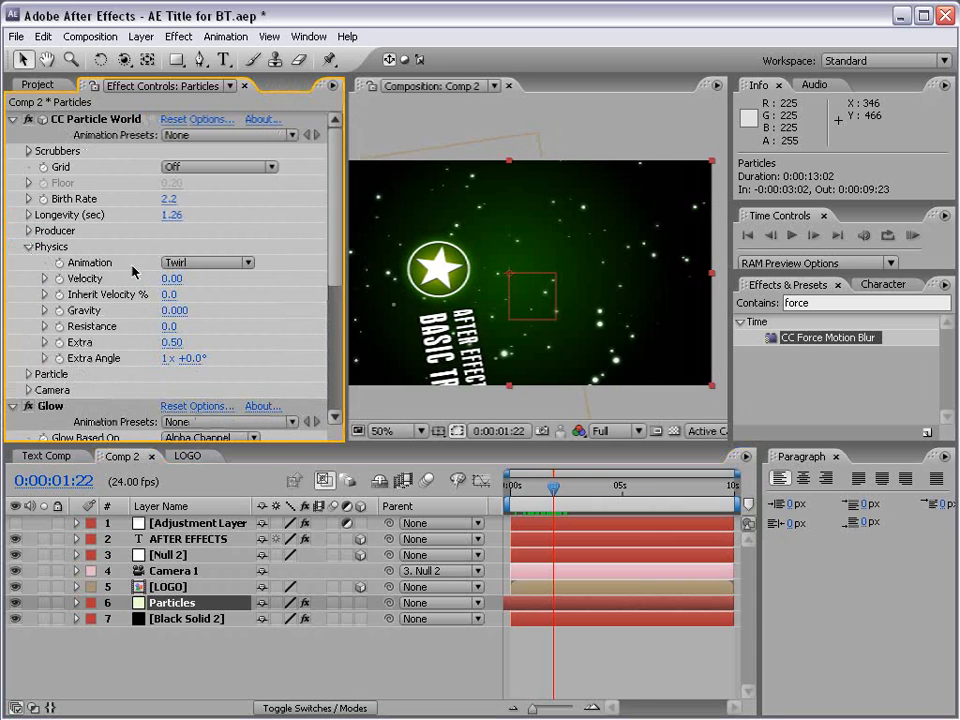
click(200, 262)
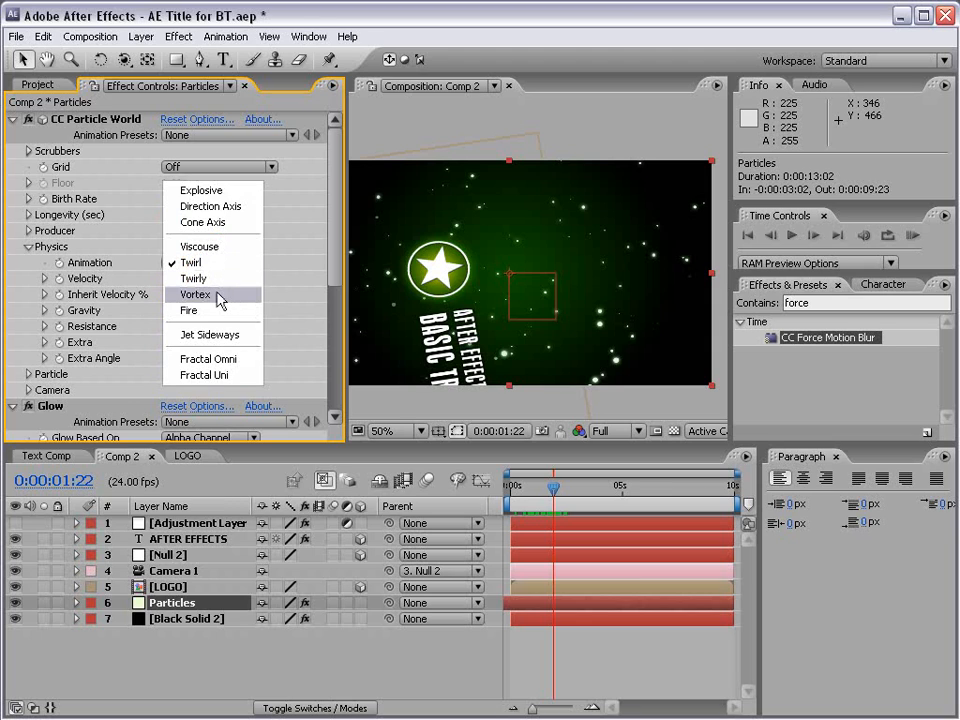
click(218, 298)
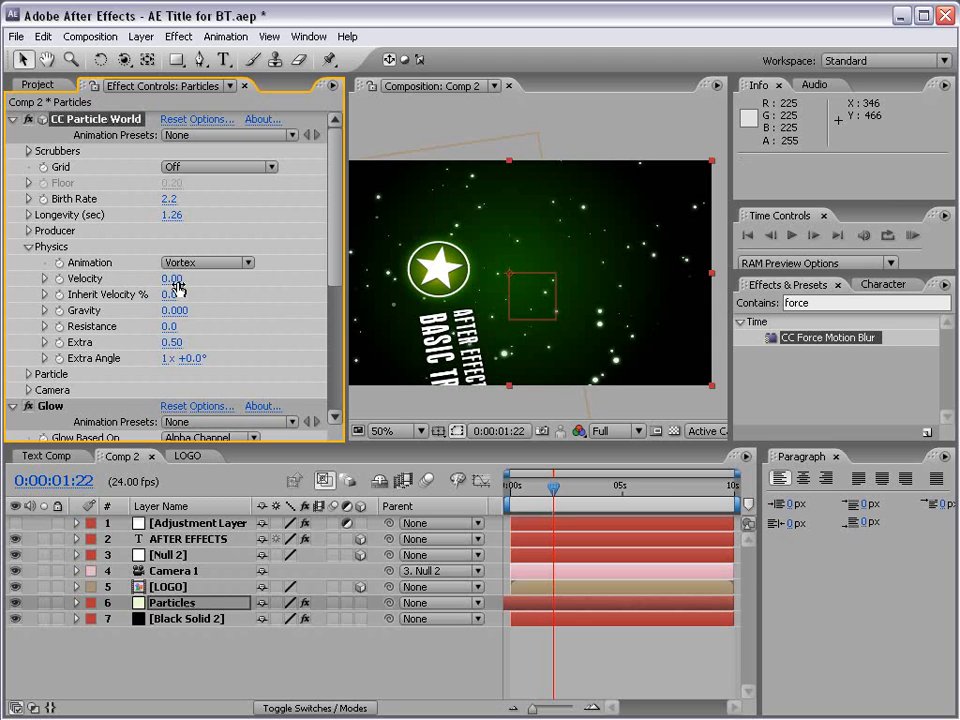
Set the CC Particle World physics velocity to 0.02 and scrub the timeline to check the particle motion
drag(170, 279, 159, 278)
mouse_move(541, 489)
mouse_down()
mouse_move(590, 486)
mouse_move(540, 487)
mouse_up()
click(177, 279)
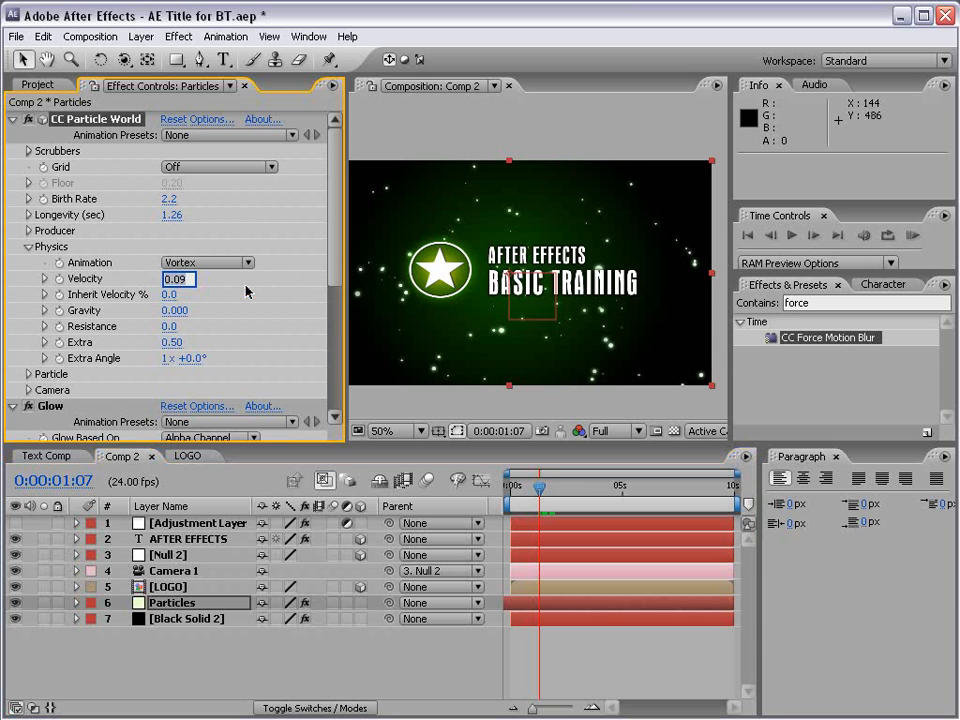
text(.02)
key(Return)
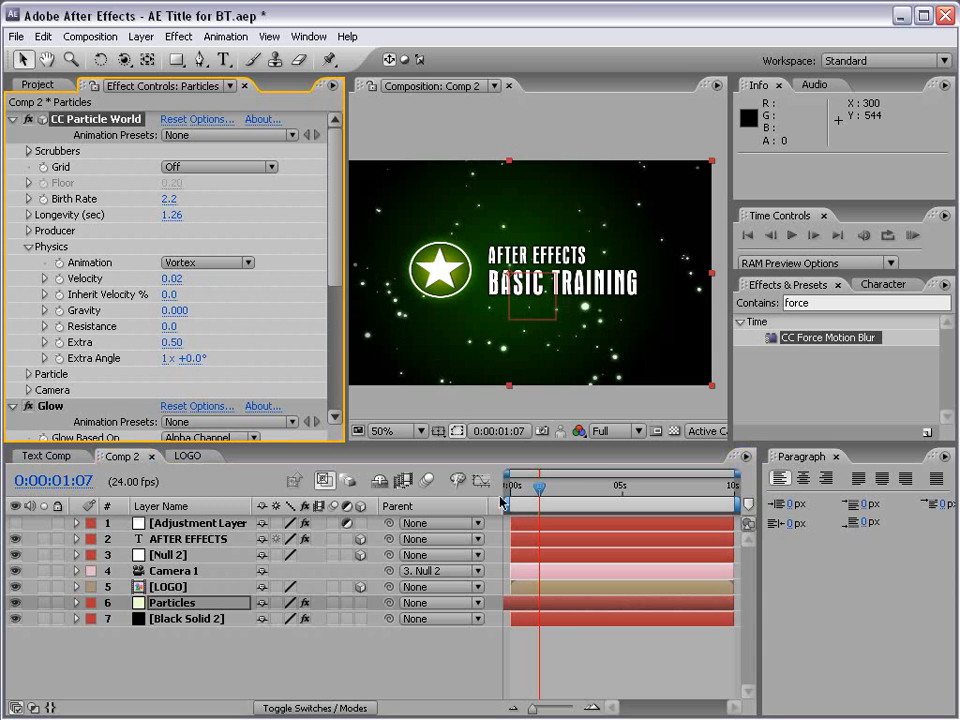
drag(540, 487, 579, 500)
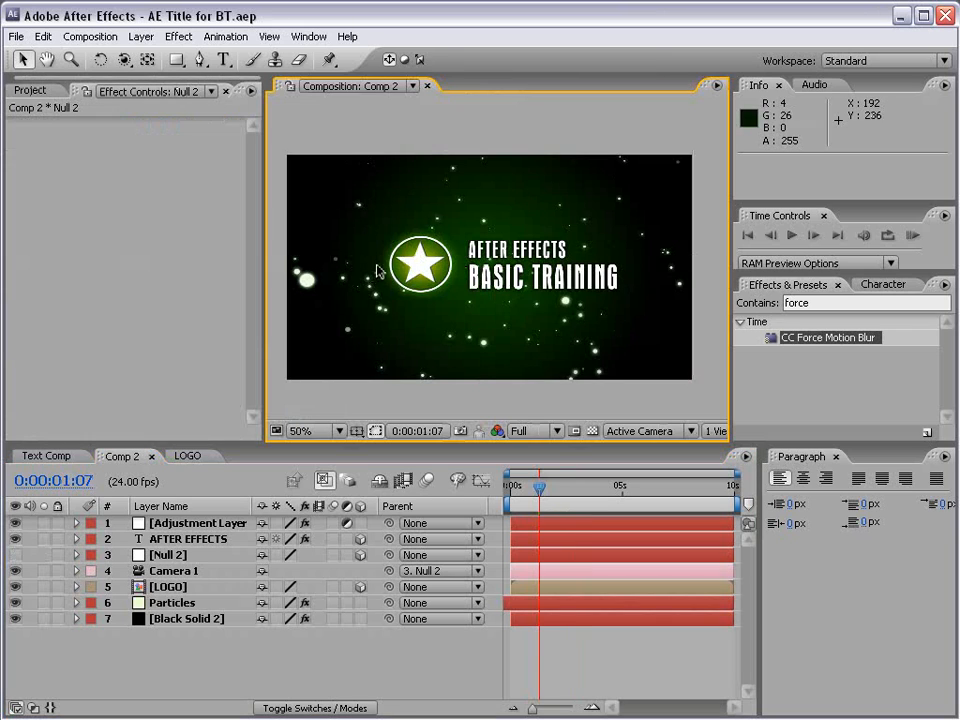
Make the Null 2 layer visible and save the project
click(595, 675)
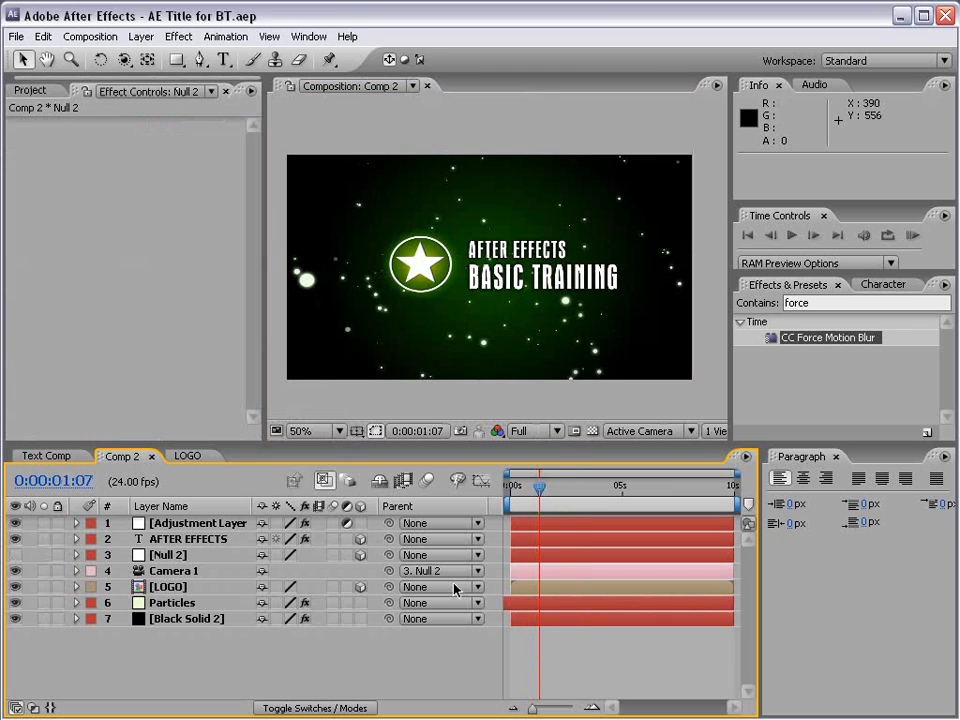
click(15, 554)
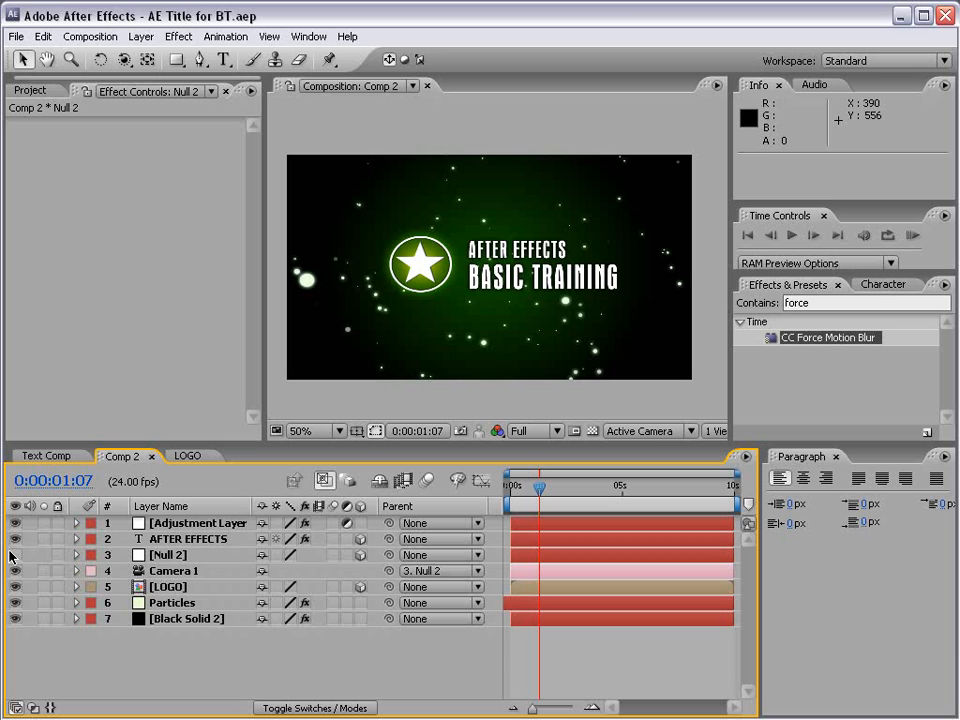
click(165, 554)
click(167, 658)
key(ctrl+s)
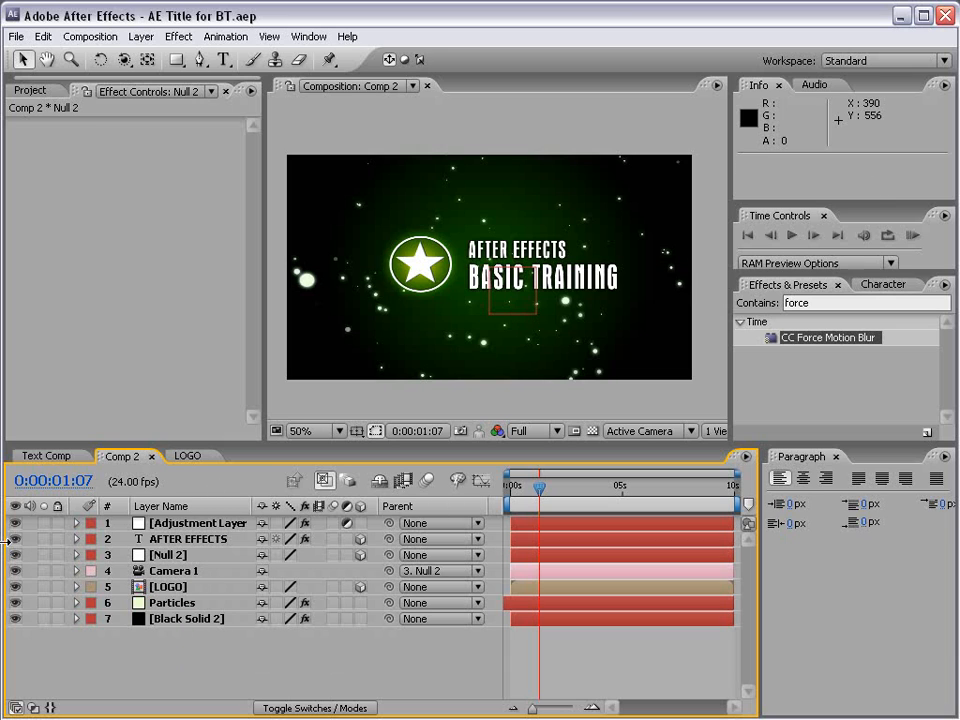
Add a Position keyframe and a first Orientation keyframe to Null 2 at 0:00:03:18
click(178, 556)
click(77, 555)
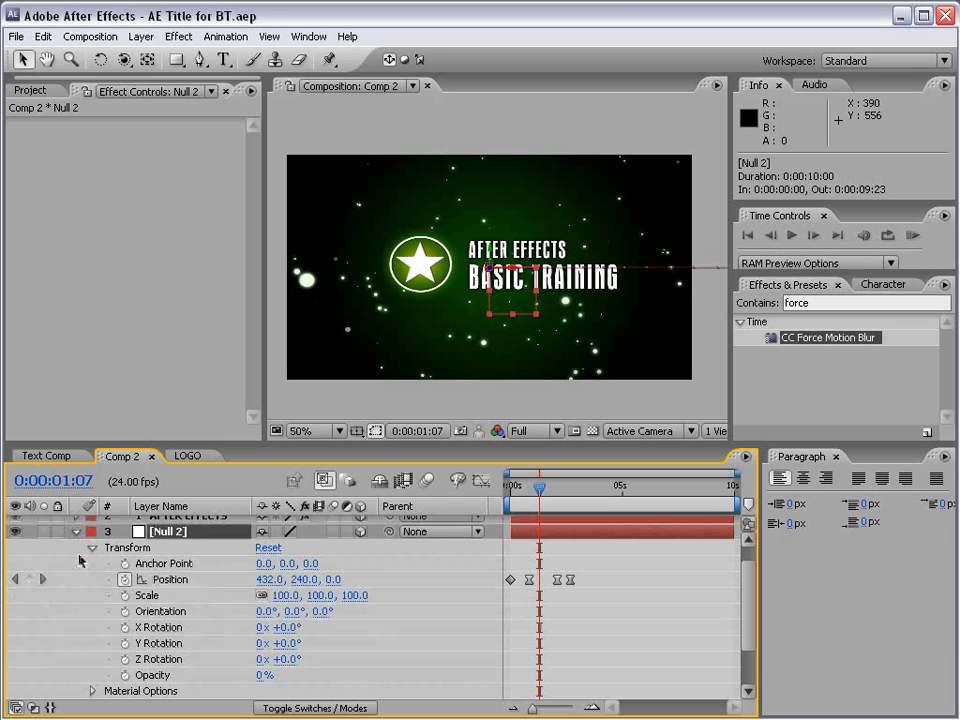
drag(553, 506, 575, 502)
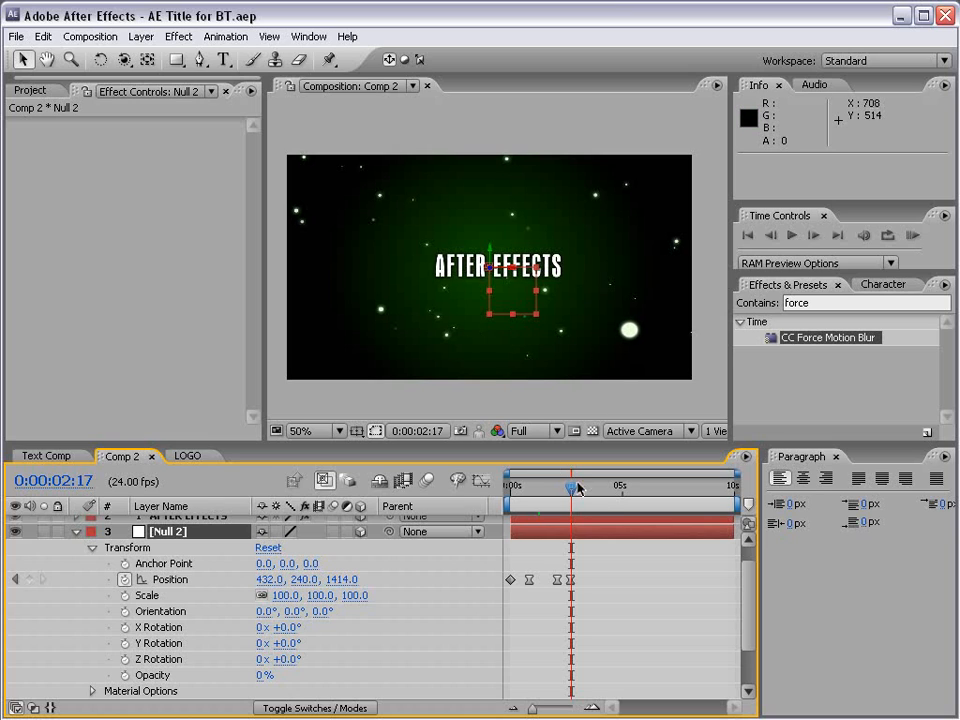
drag(578, 487, 598, 495)
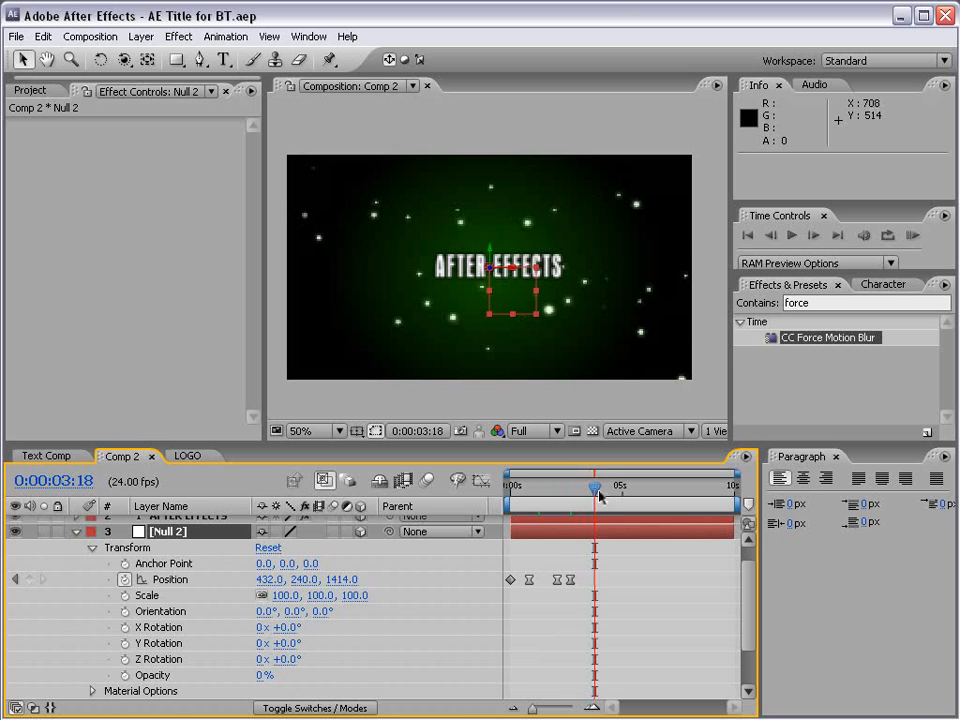
click(30, 580)
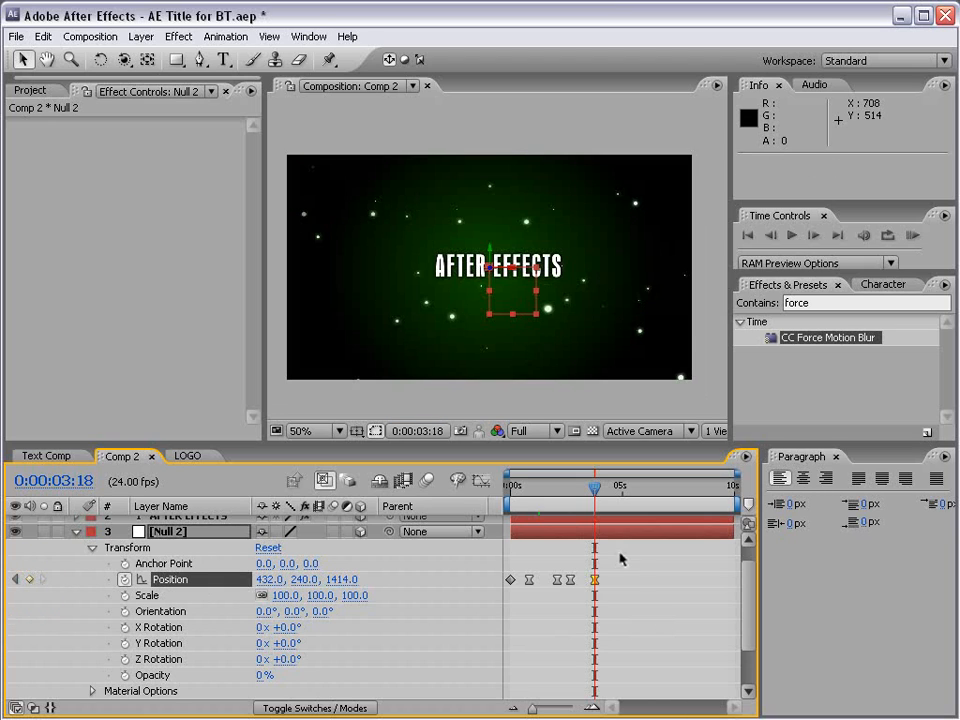
click(124, 612)
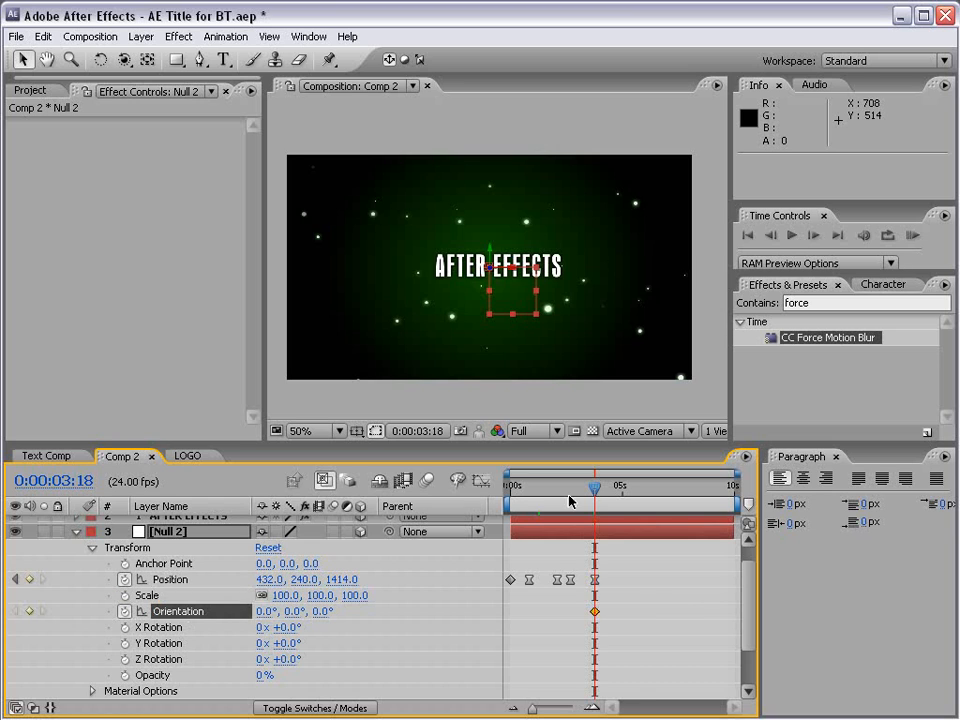
Turn off the adjustment layer's visibility and scrub through the camera move from 0:00:00:11 to 0:00:04:15
click(519, 490)
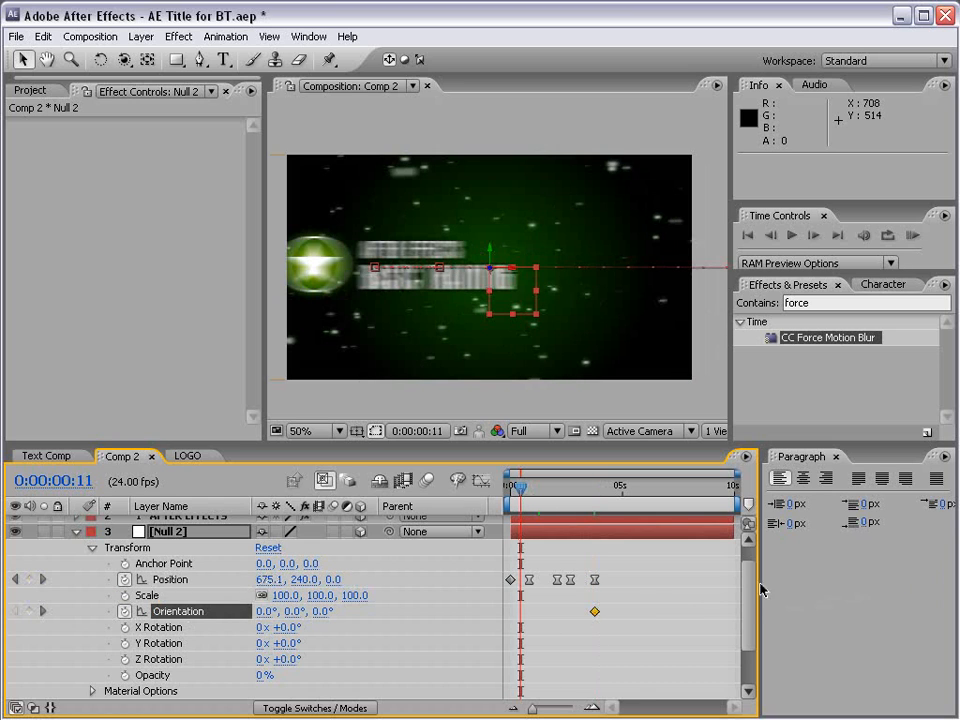
scroll(750, 580, up, 1)
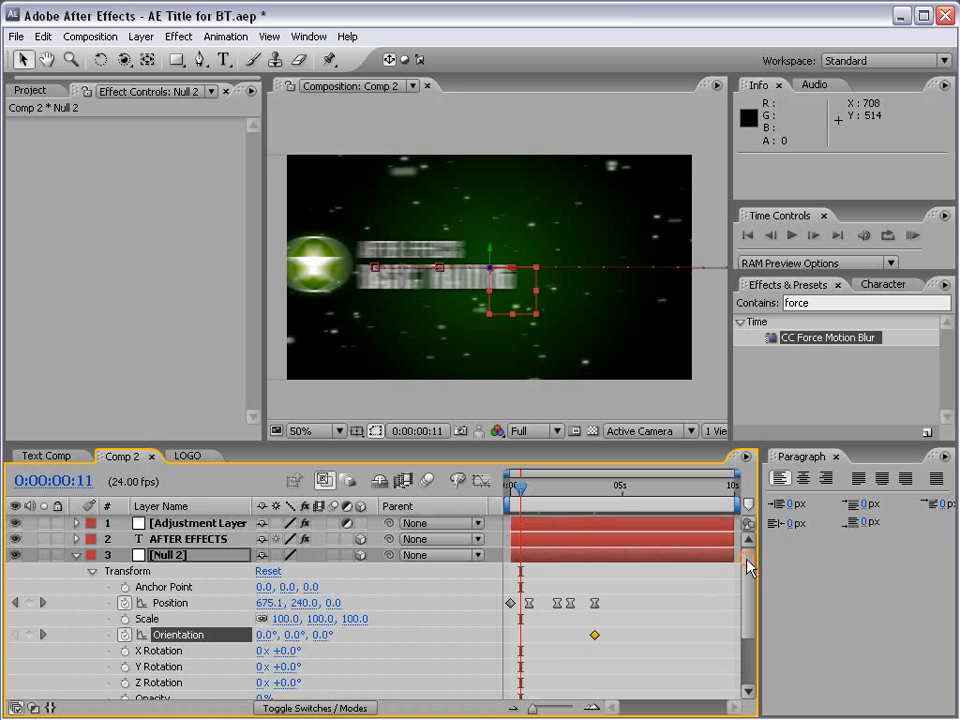
click(17, 524)
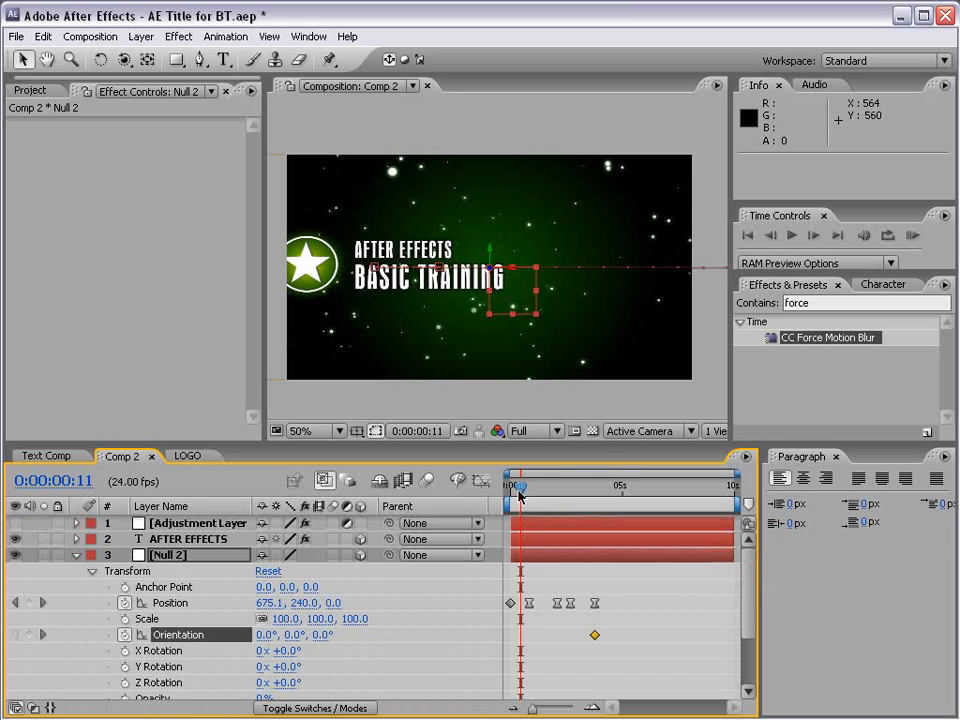
drag(519, 490, 617, 484)
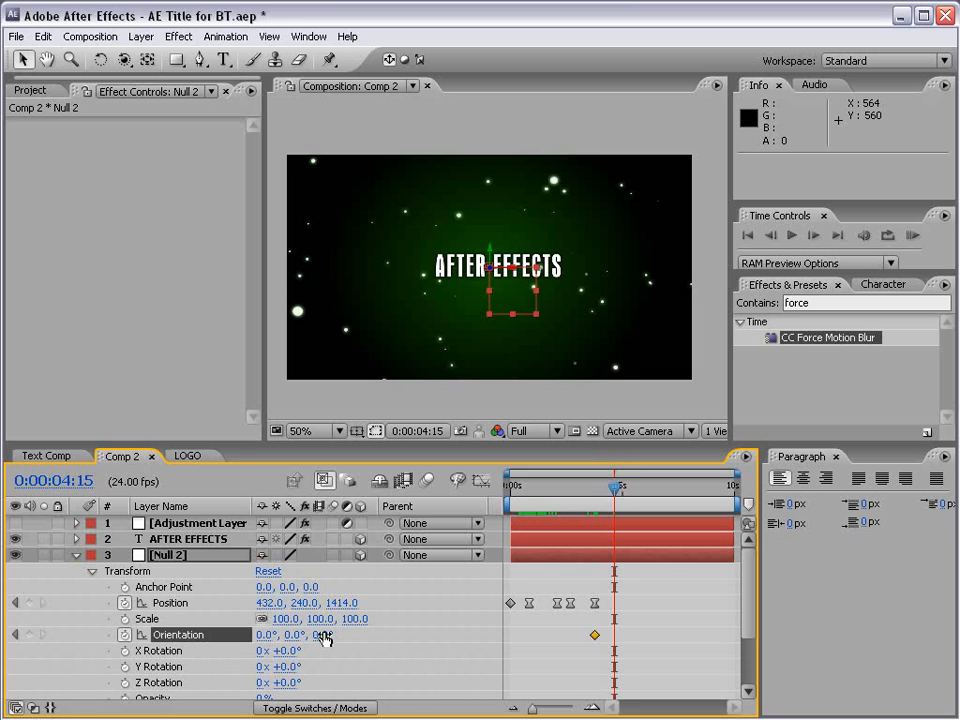
Try rotating Null 2 with its Z and Y Orientation values at 0:00:04:15, and undo the changes
drag(322, 635, 401, 634)
key(ctrl+z)
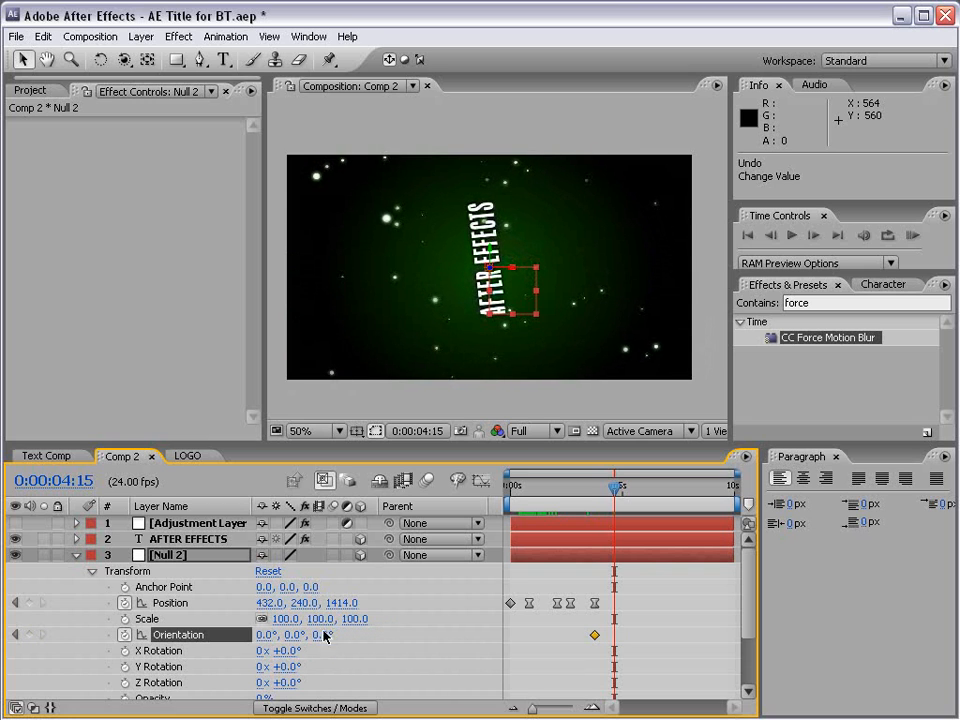
drag(303, 634, 260, 636)
key(ctrl+z)
key(ctrl+z)
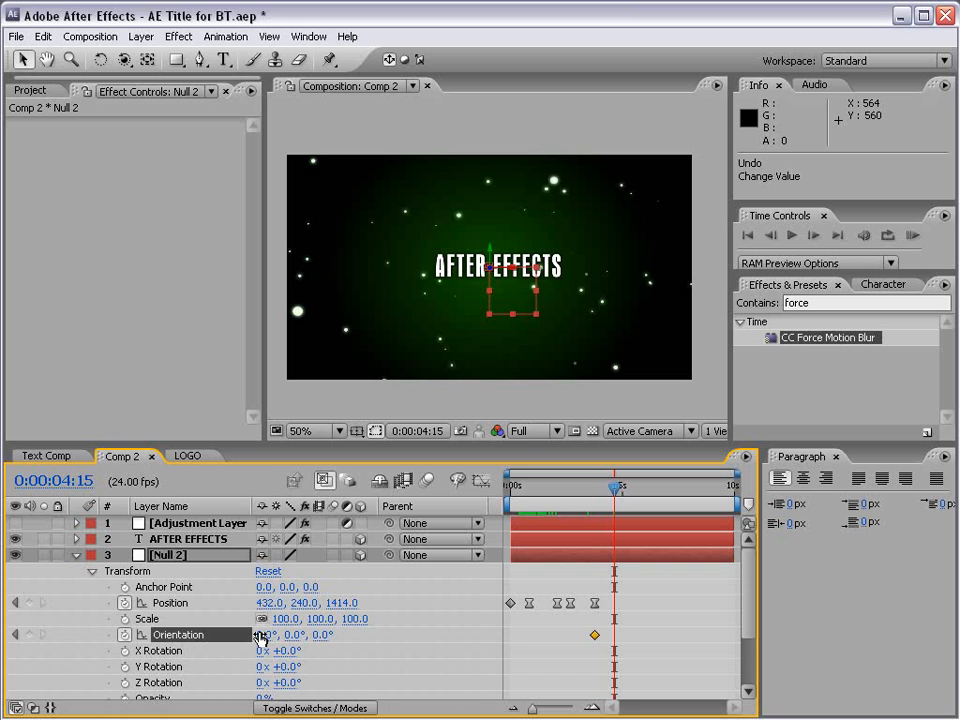
Set Null 2's X Orientation to 351° at 0:00:04:15
drag(259, 637, 240, 688)
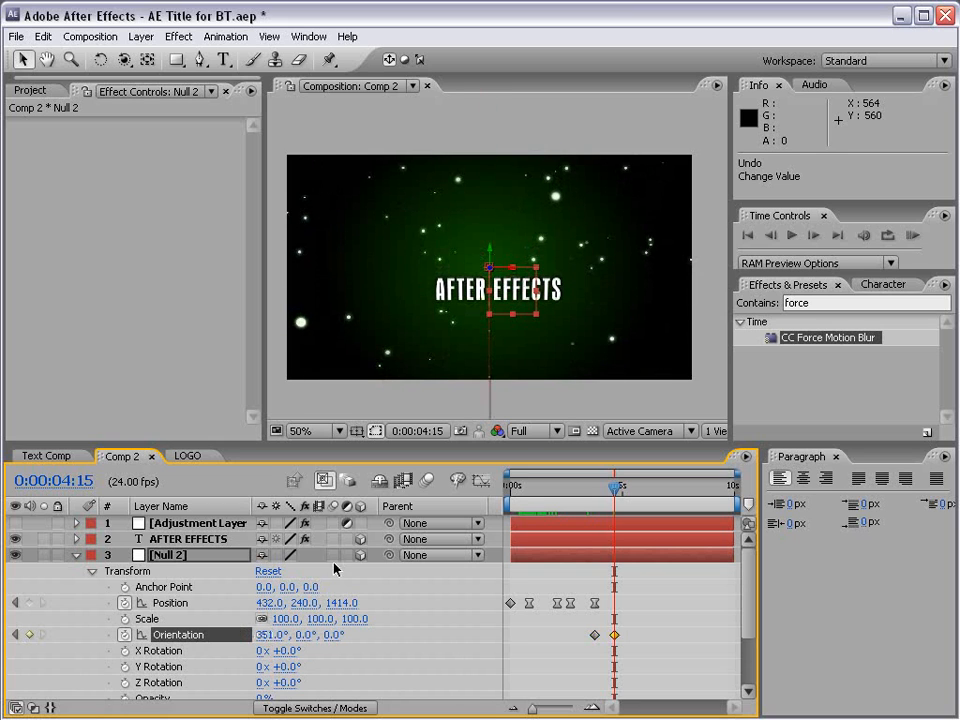
Undo Null 2's X Orientation change at 0:00:04:15, save the project, and widen the composition viewer
key(ctrl+z)
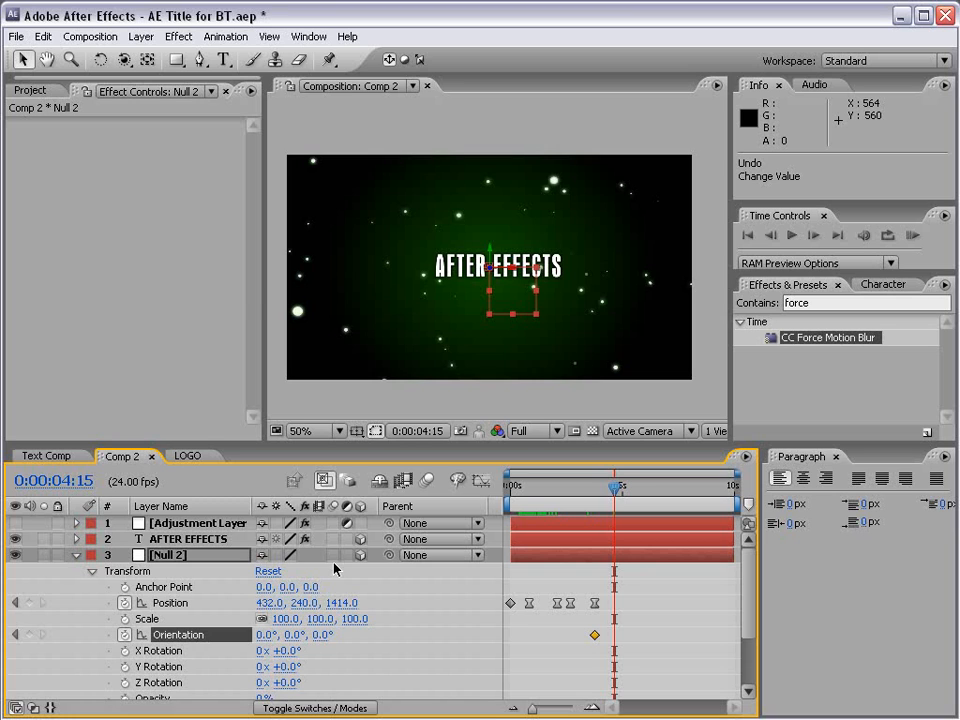
key(ctrl+s)
drag(262, 299, 182, 299)
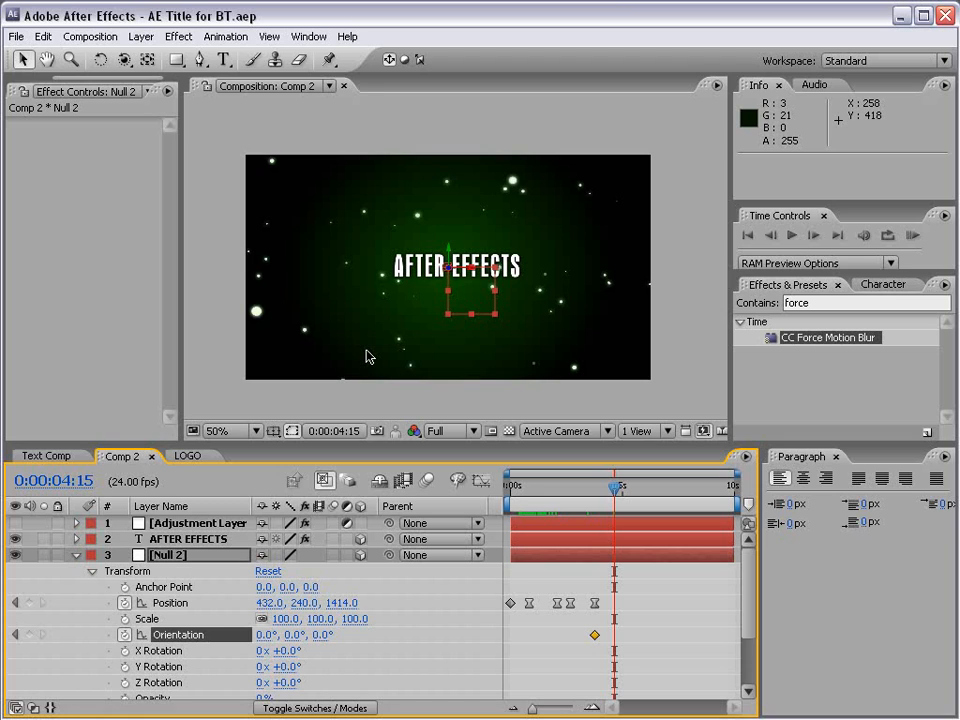
Switch the composition to the Top view and inspect where the AFTER EFFECTS, LOGO and Particles layers sit in depth
click(560, 432)
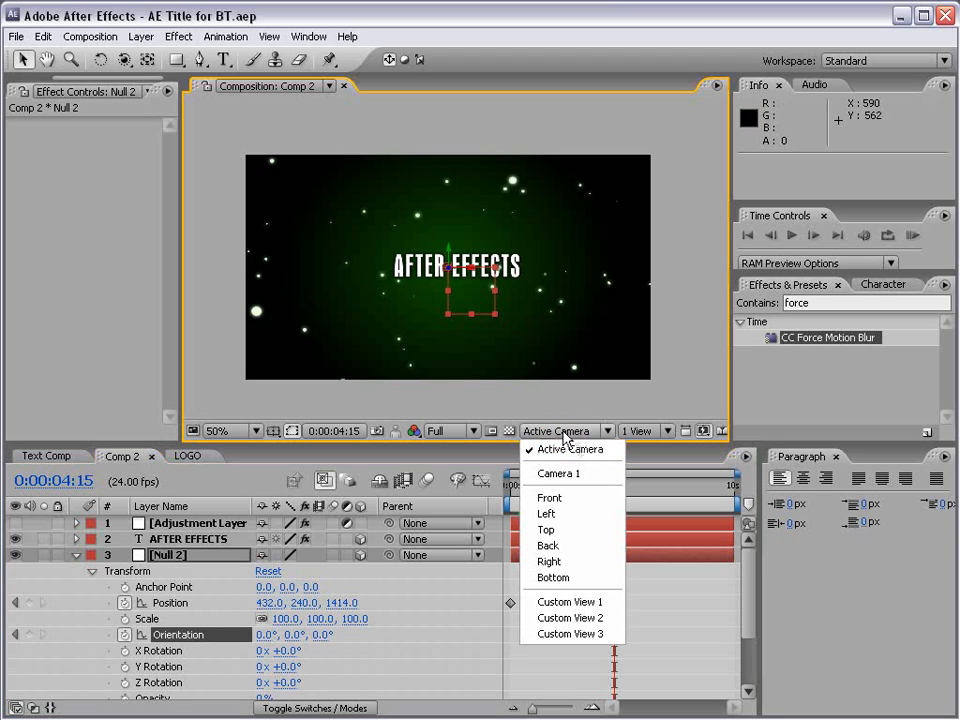
click(549, 530)
scroll(489, 371, up, 2)
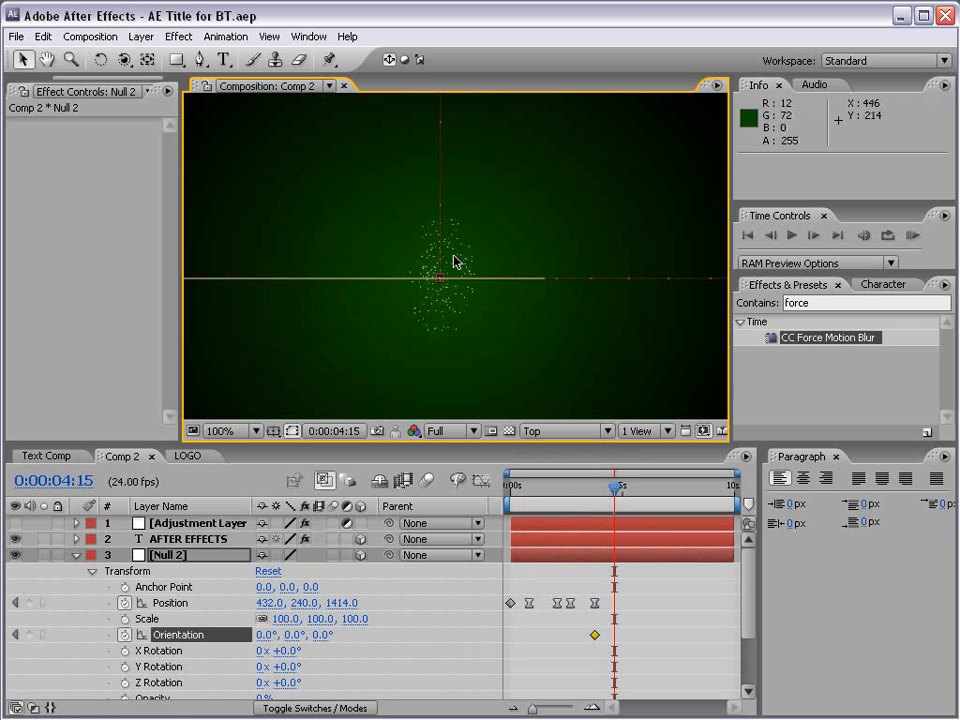
scroll(456, 260, up, 2)
scroll(461, 353, down, 2)
click(78, 556)
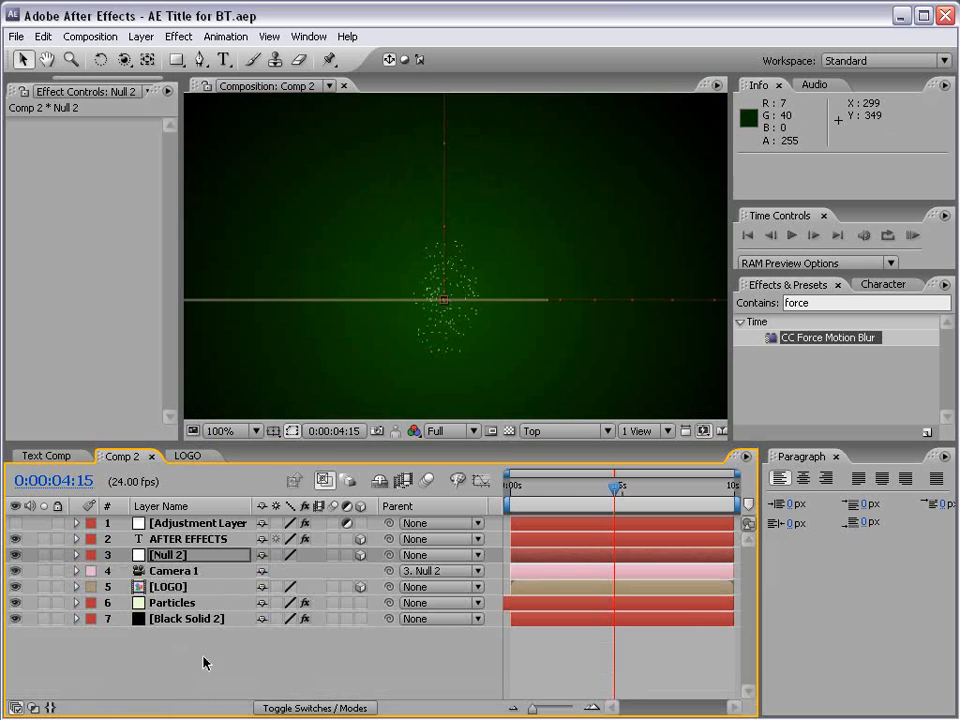
click(186, 539)
click(170, 586)
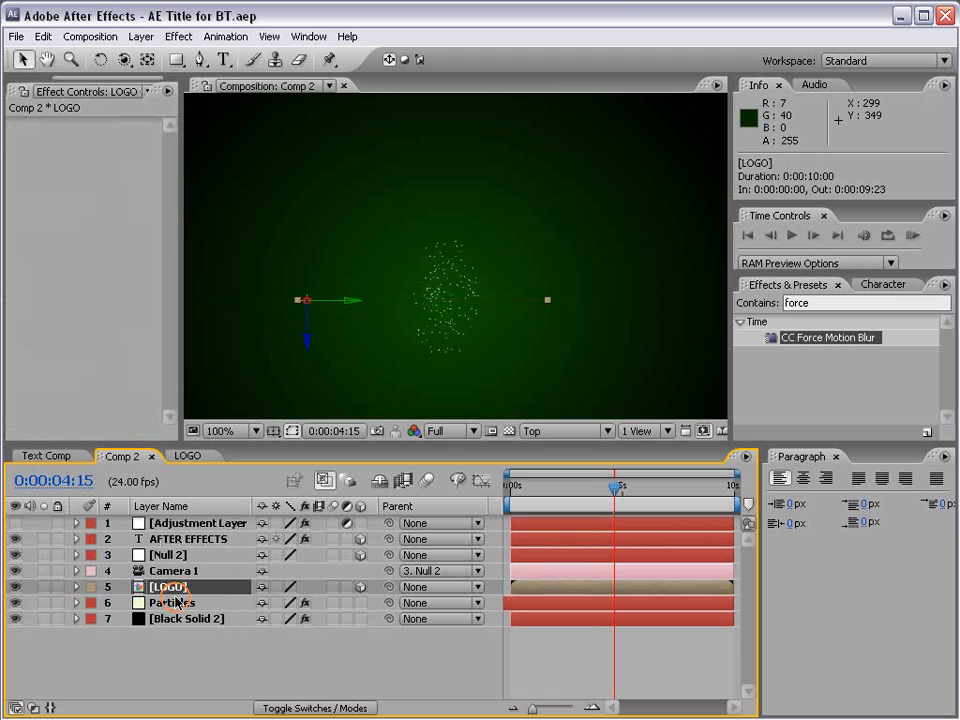
click(175, 602)
click(170, 586)
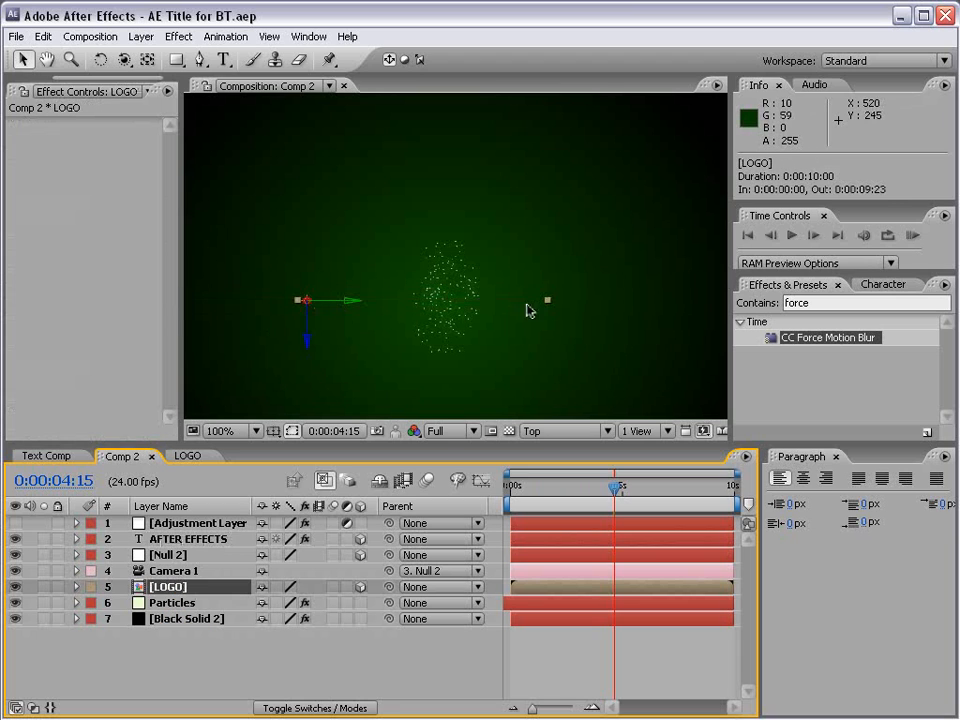
scroll(527, 306, down, 1)
click(470, 178)
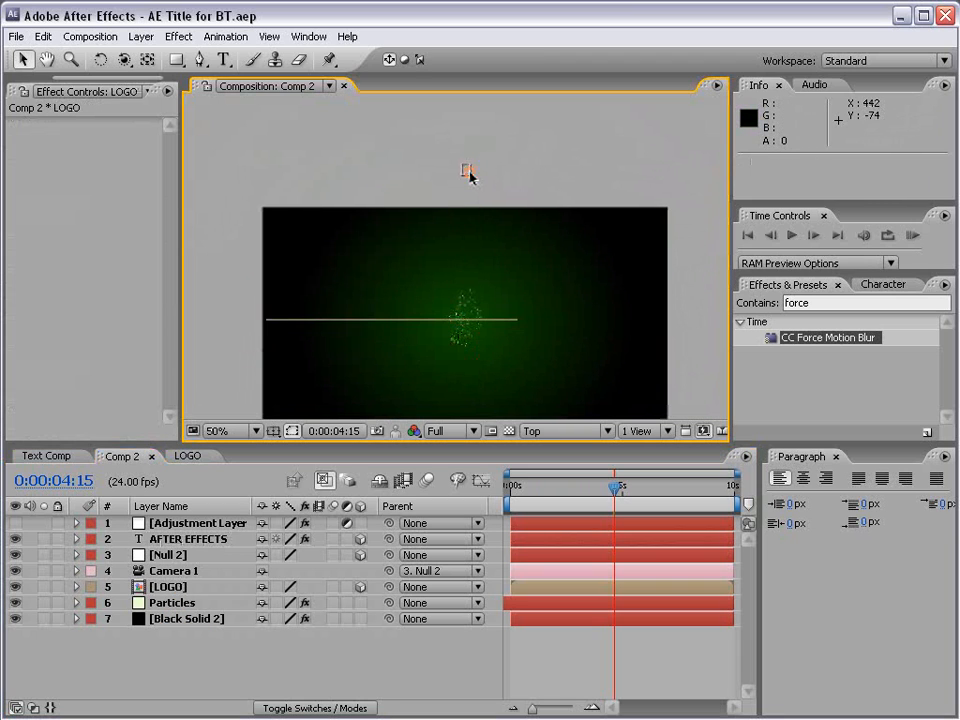
Locate the AFTER EFFECTS text layer and Null 2 in the Top view and compare their depth positions
click(183, 540)
scroll(473, 221, down, 2)
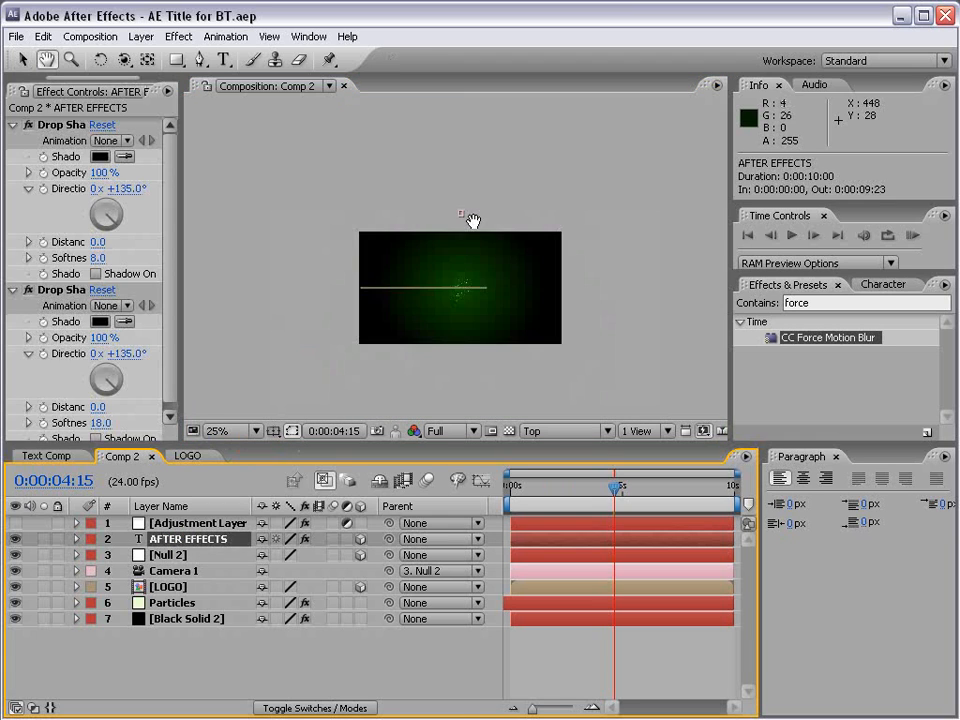
mouse_move(471, 193)
mouse_down()
mouse_move(469, 251)
mouse_move(438, 247)
mouse_move(430, 178)
mouse_move(433, 229)
mouse_move(463, 194)
mouse_up()
scroll(459, 332, up, 1)
scroll(465, 174, up, 1)
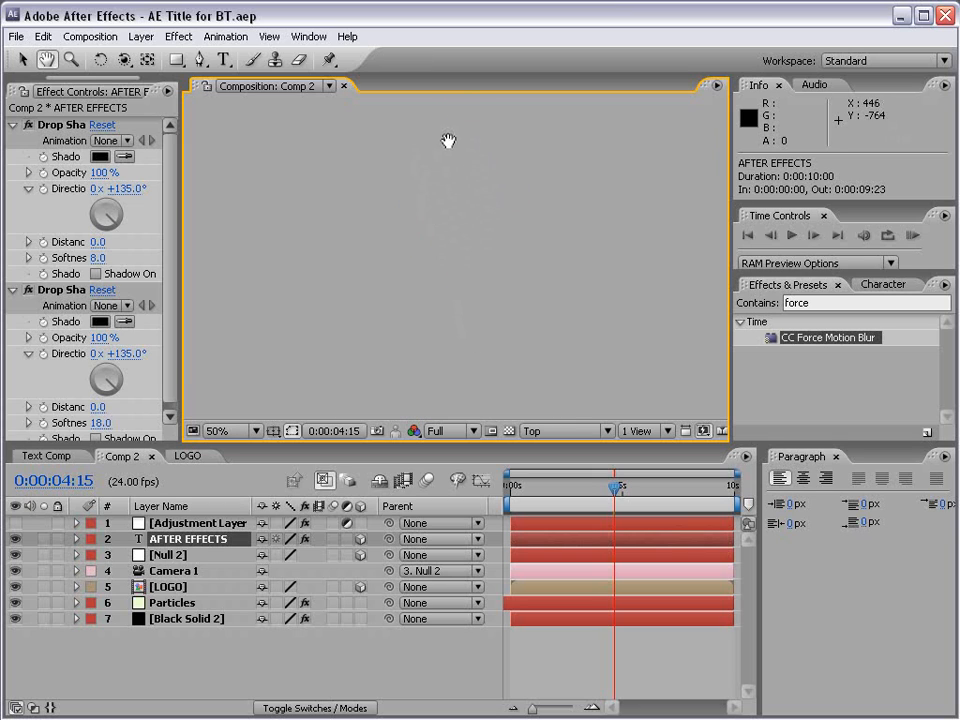
drag(448, 141, 450, 339)
click(170, 555)
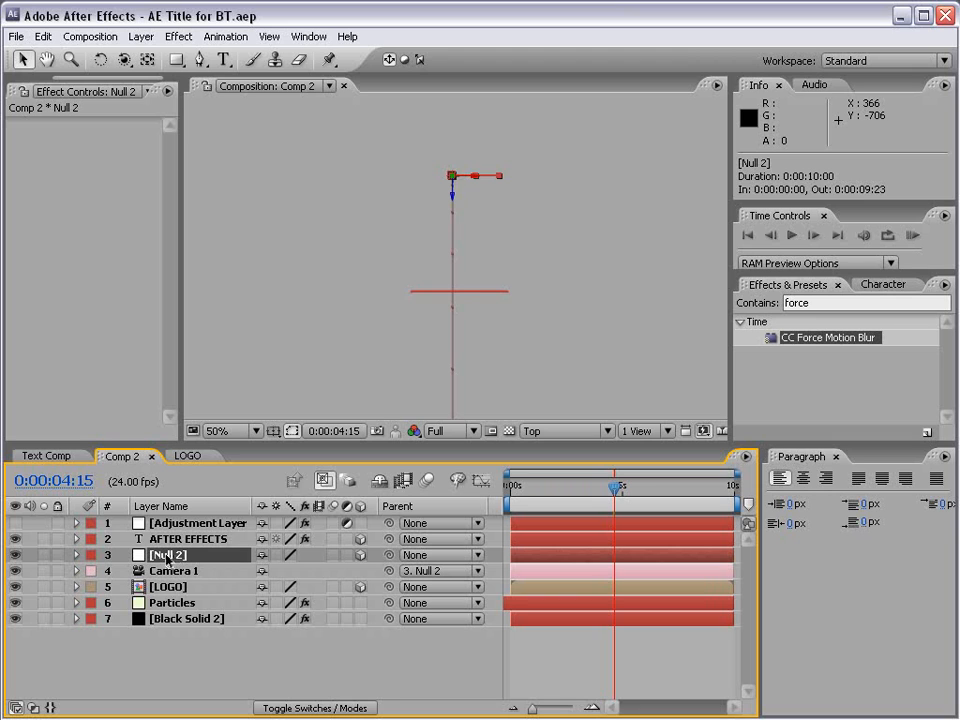
click(168, 540)
click(168, 556)
click(603, 636)
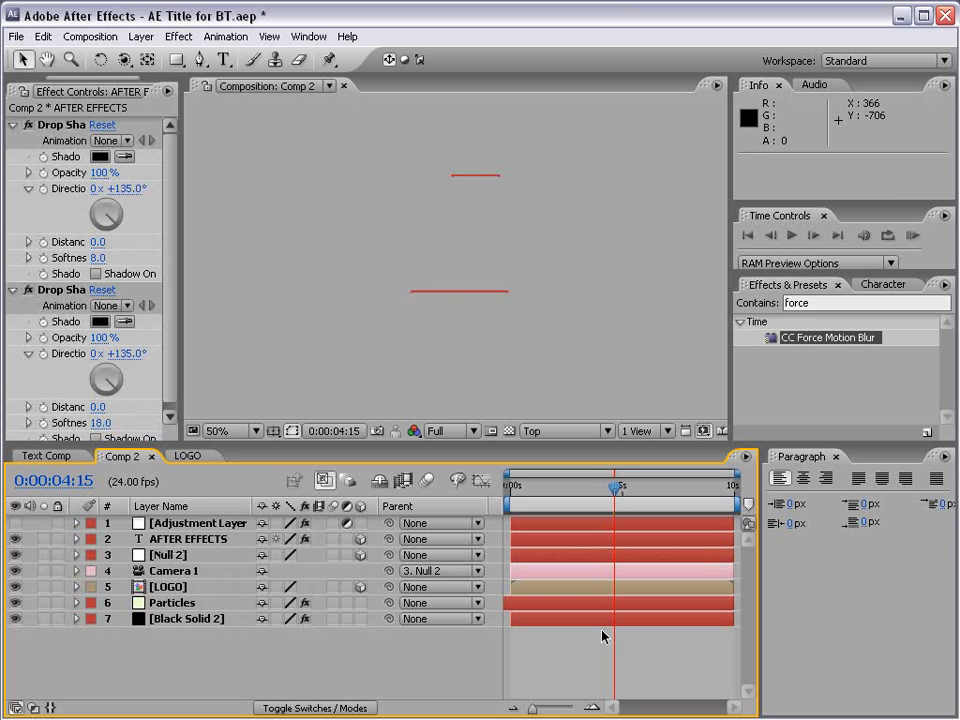
Move the AFTER EFFECTS text layer along the Z axis to about 1414.8 so it lines up with Null 2
click(171, 541)
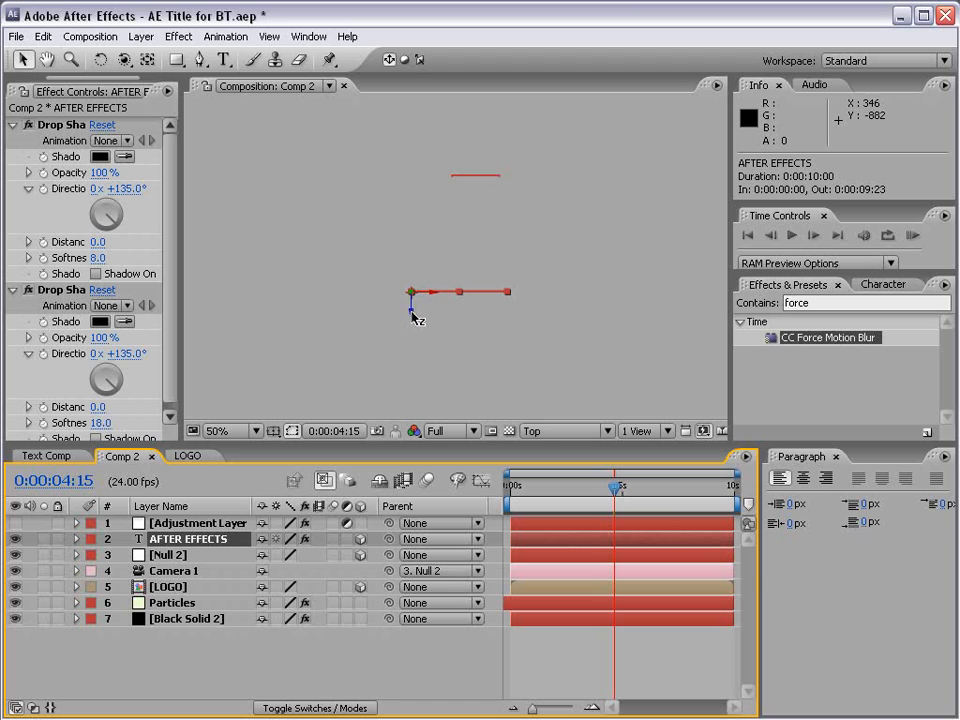
drag(411, 313, 405, 202)
key(h)
key(period)
drag(463, 174, 456, 306)
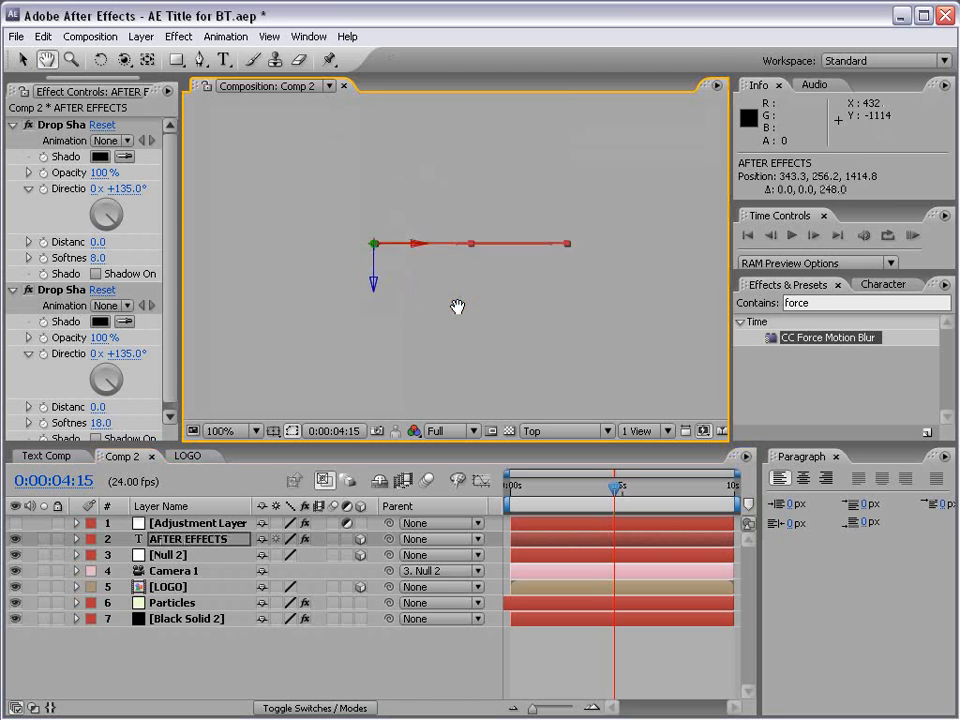
key(period)
key(v)
drag(298, 332, 290, 333)
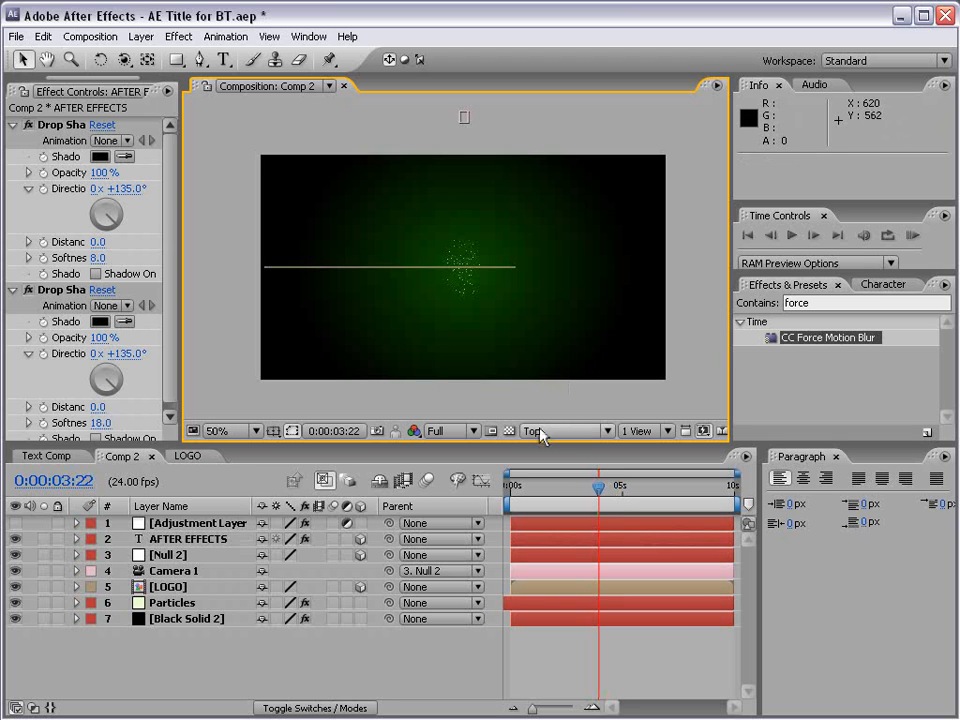
Return to the Active Camera view, then scale the AFTER EFFECTS text to 148% and centre it in the frame
click(565, 431)
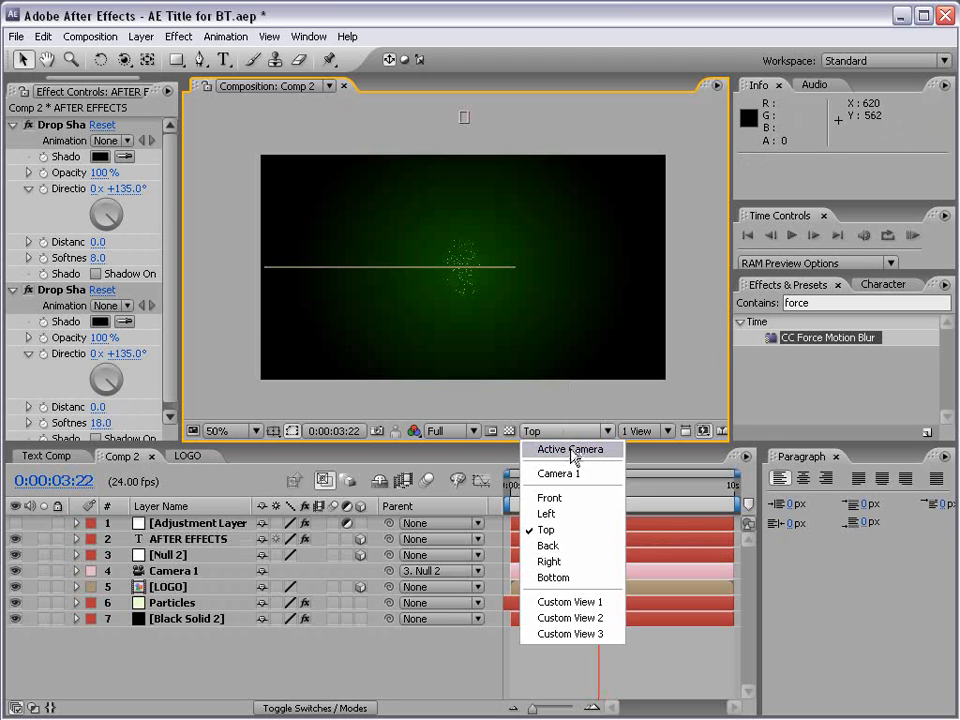
click(572, 452)
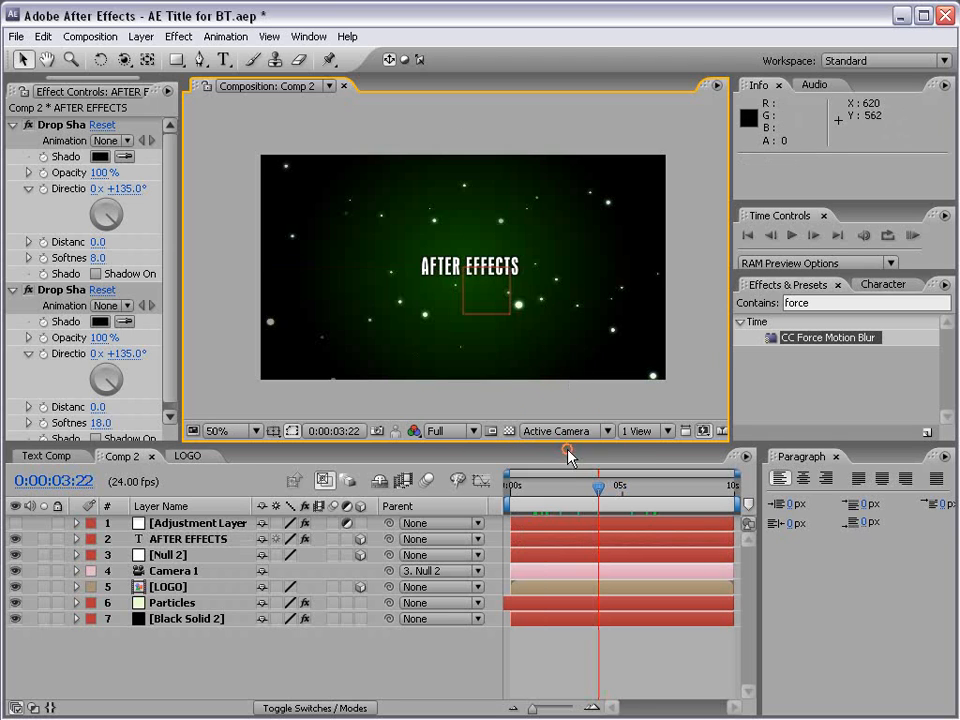
click(472, 270)
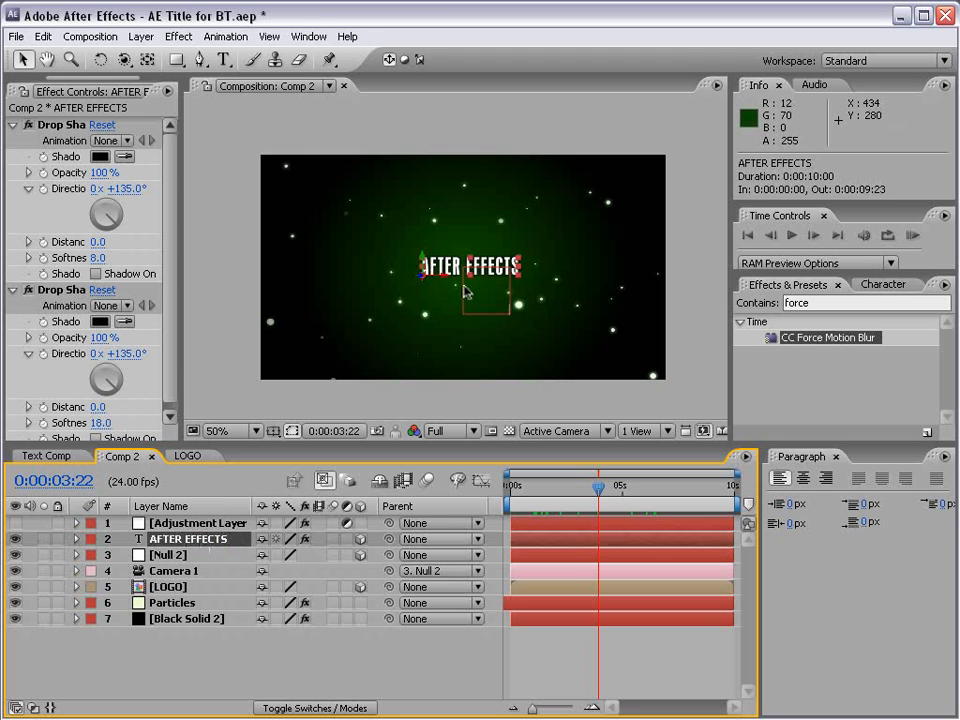
key(s)
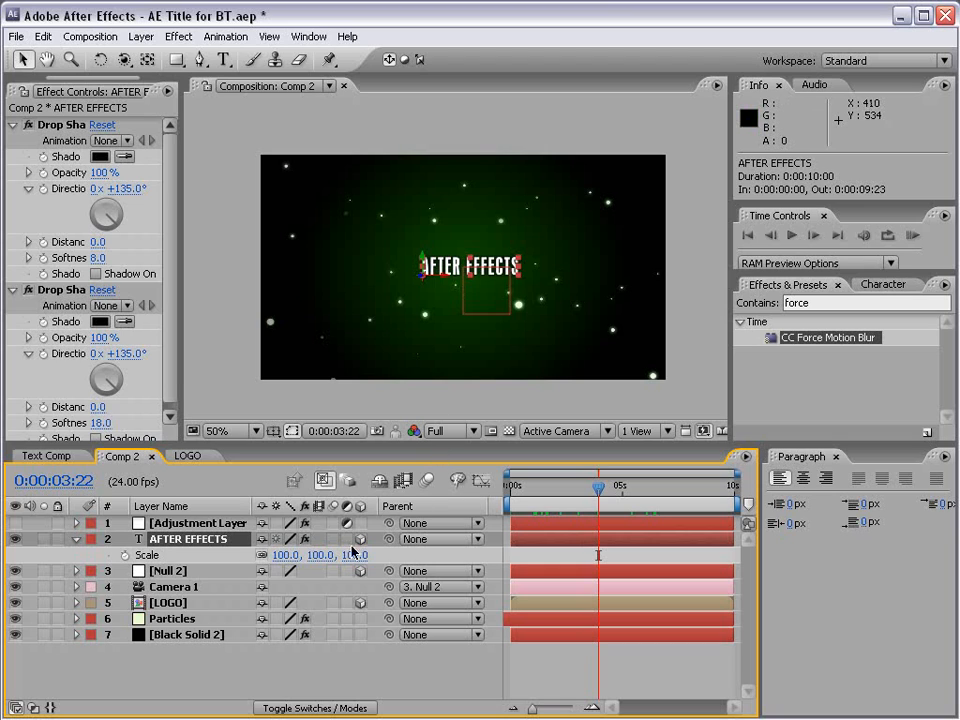
drag(327, 556, 499, 267)
key(apostrophe)
key(apostrophe)
click(564, 681)
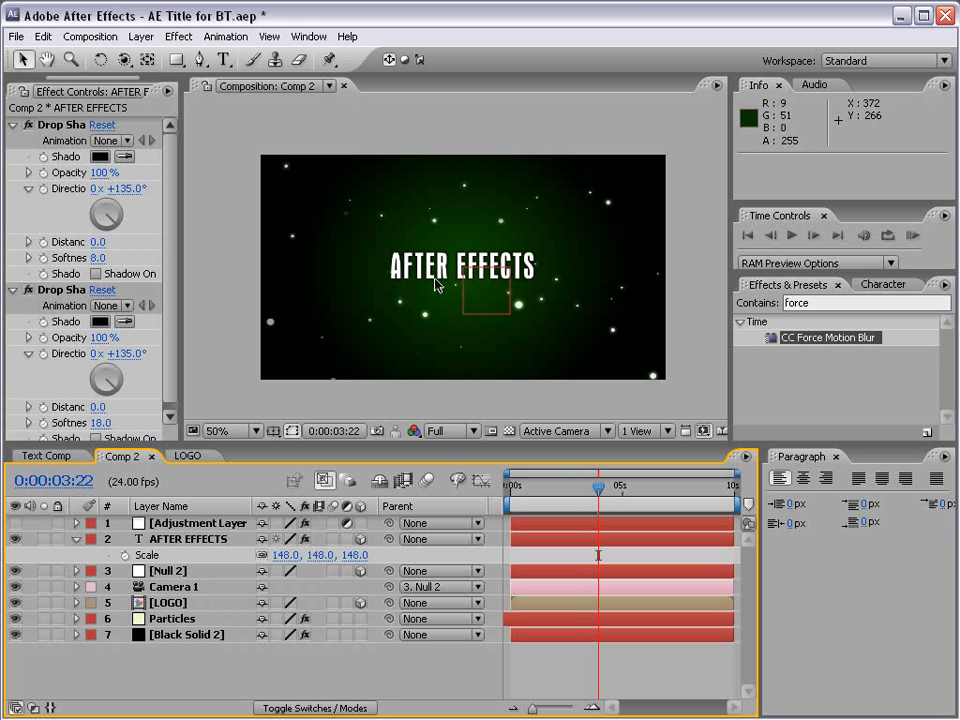
Try rotating Null 2 about its Y and X axes with the Rotation tool at 0:00:03:02, undoing each rotation
mouse_move(596, 490)
mouse_down()
mouse_move(548, 490)
mouse_move(579, 490)
mouse_up()
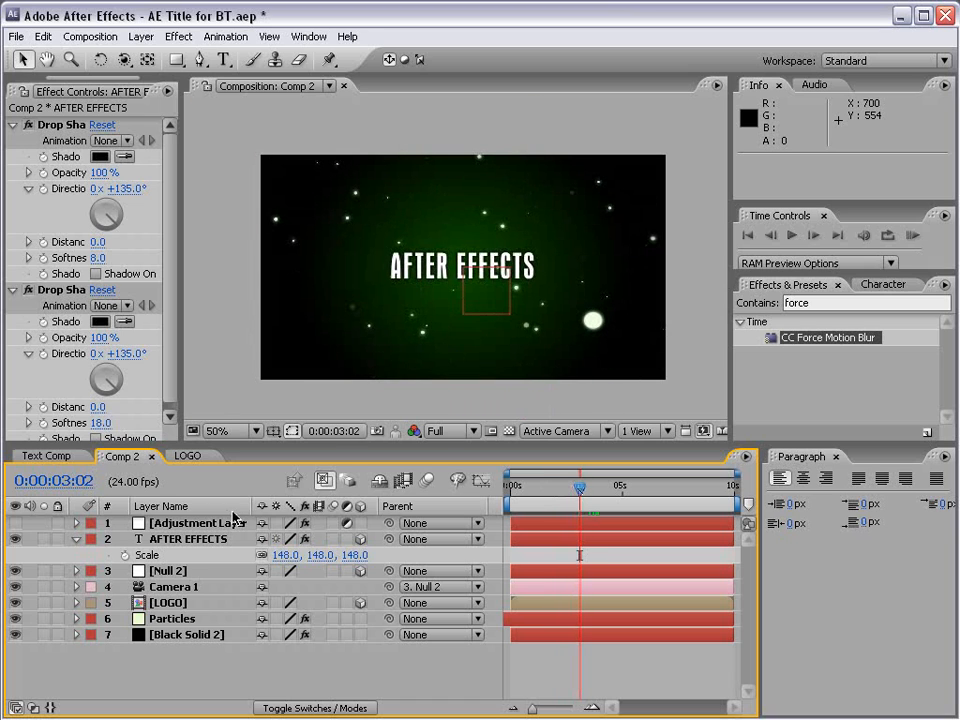
click(178, 571)
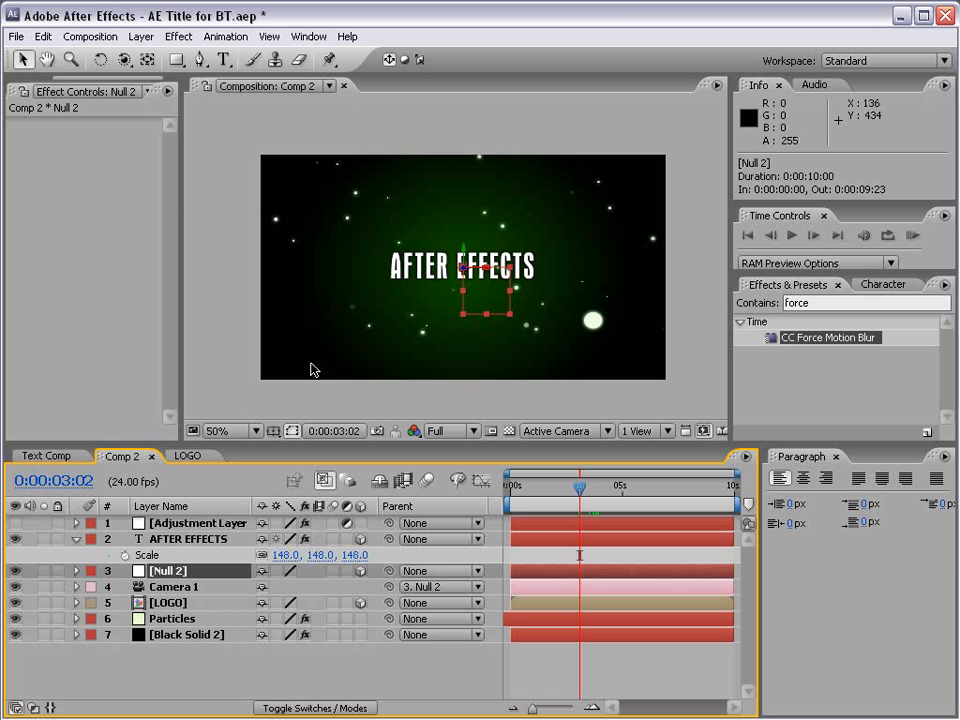
key(w)
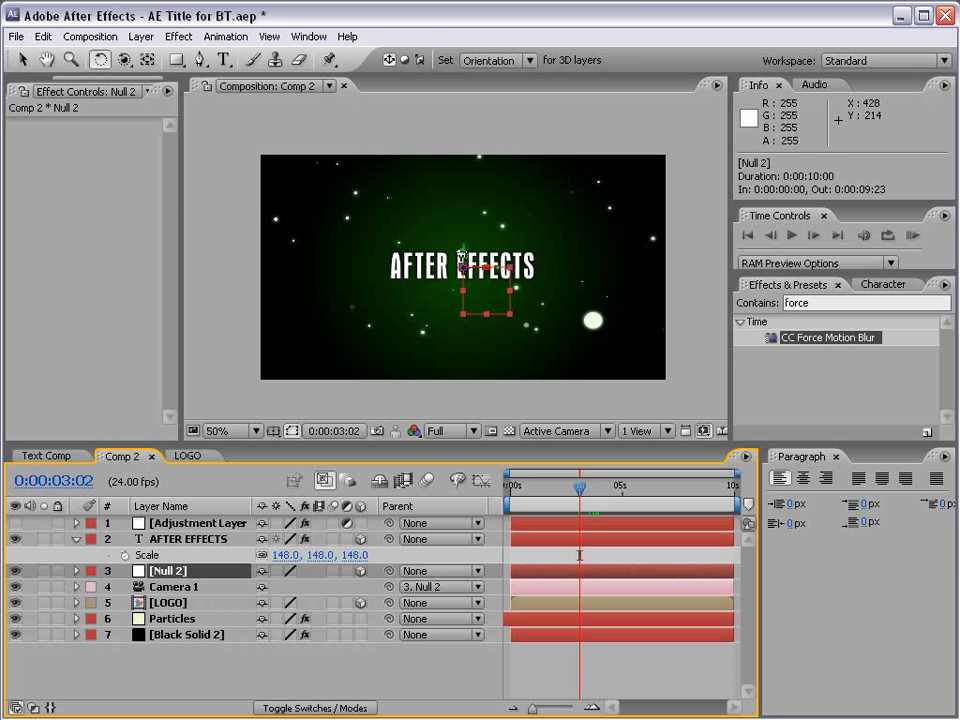
drag(463, 257, 553, 256)
key(ctrl+z)
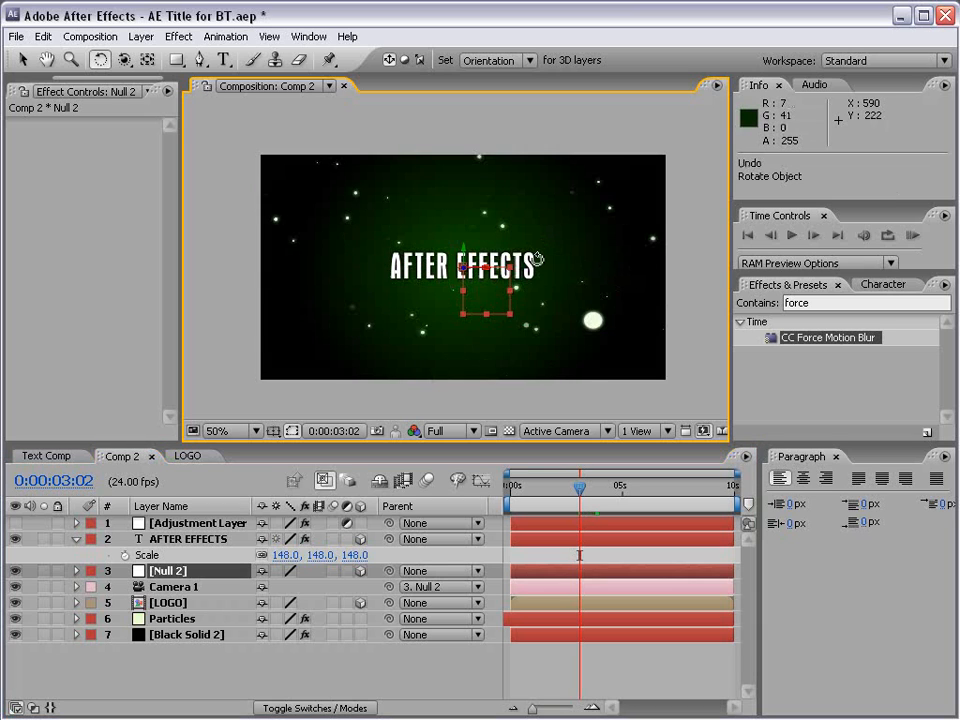
drag(478, 267, 480, 319)
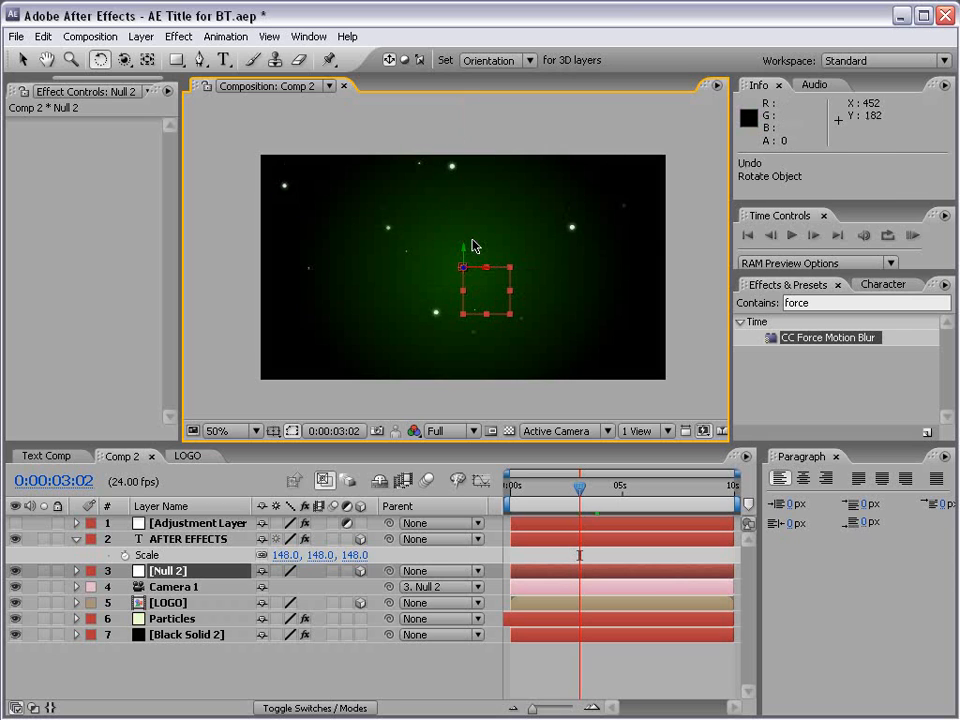
drag(462, 263, 437, 257)
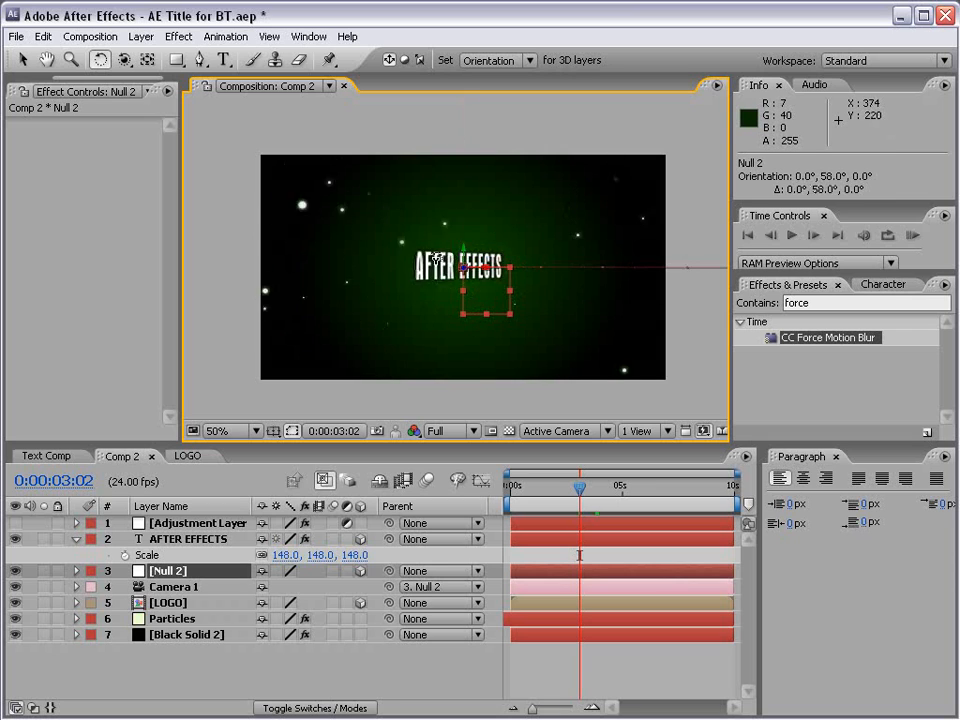
key(ctrl+z)
Reveal Null 2's keyframes and rotate it to a Y Orientation of 90° at 0:00:04:08
click(193, 573)
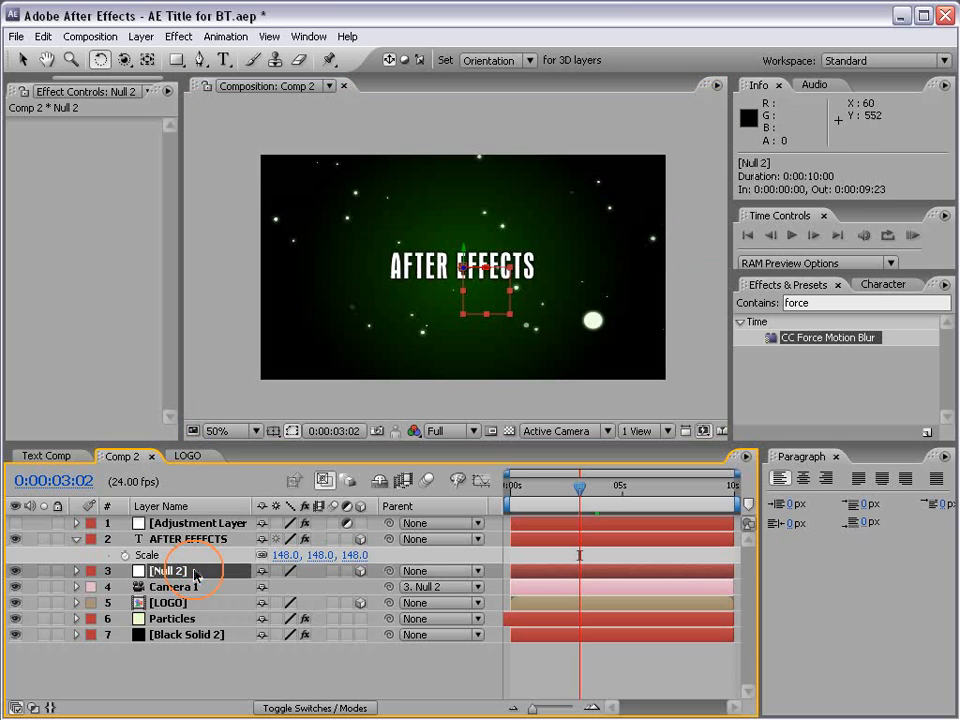
key(u)
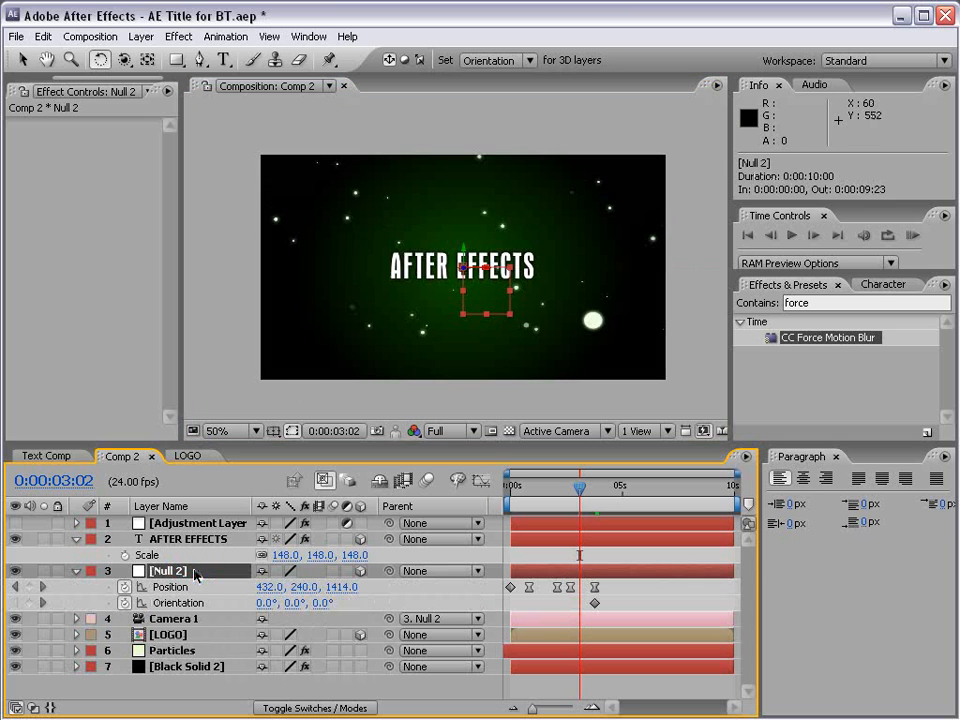
key(equal)
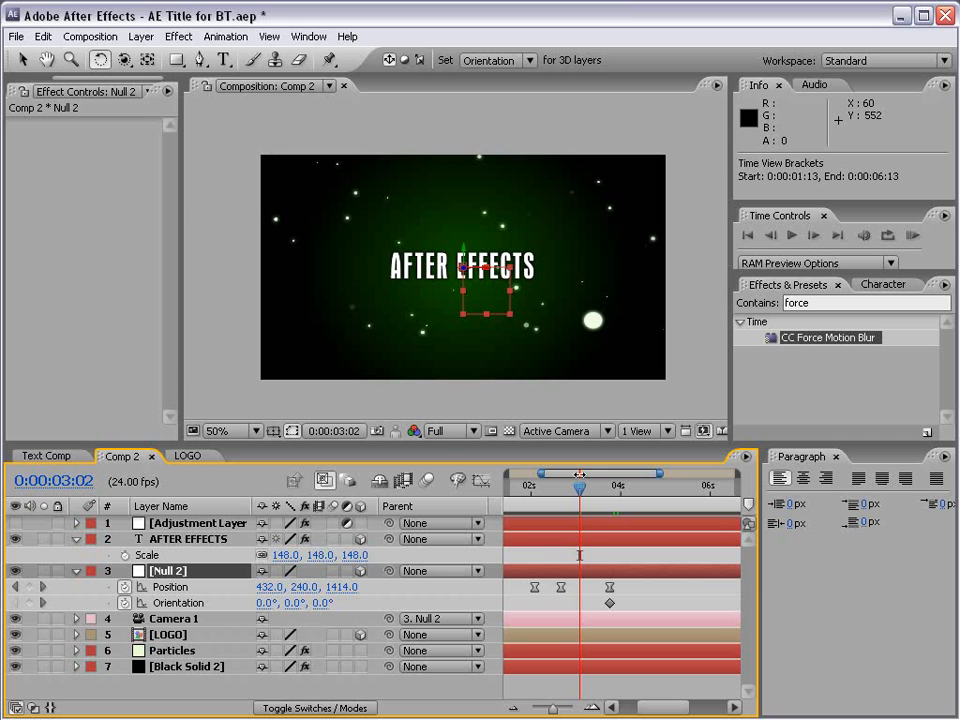
drag(535, 494, 610, 492)
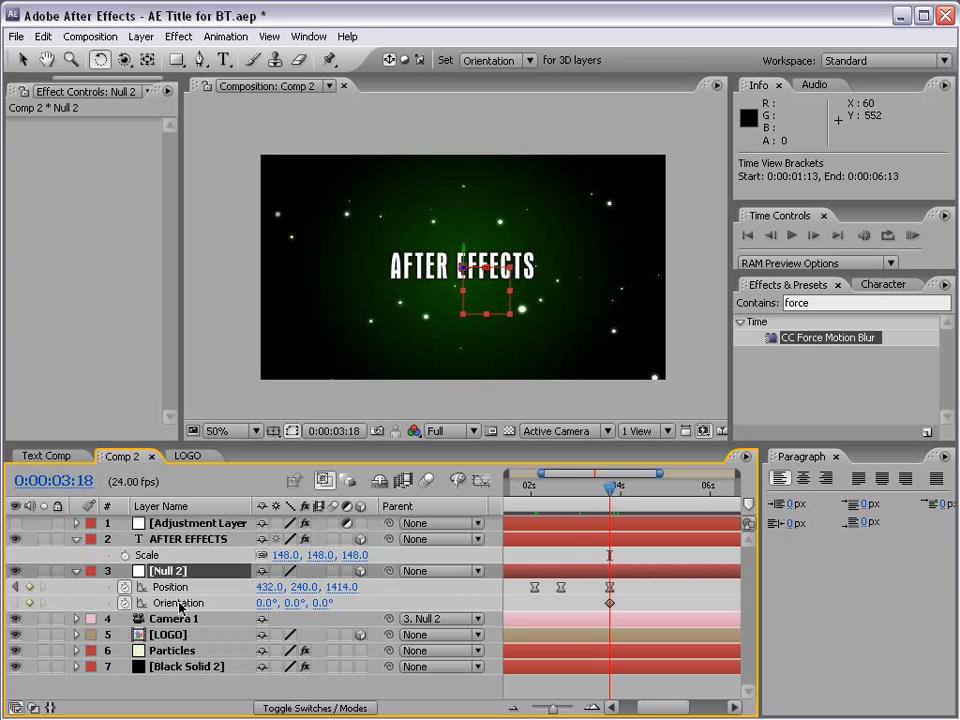
drag(610, 492, 635, 492)
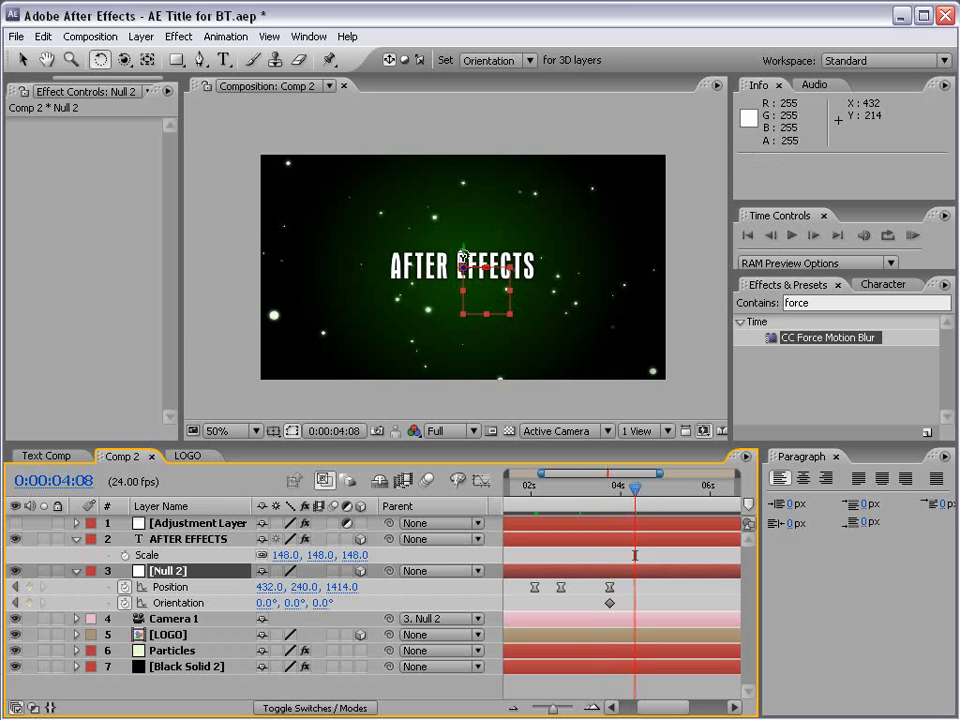
drag(463, 256, 428, 256)
Apply Easy Ease to both of Null 2's Orientation keyframes and scrub through the camera turn
mouse_move(635, 488)
mouse_down()
mouse_move(612, 488)
mouse_move(637, 488)
mouse_up()
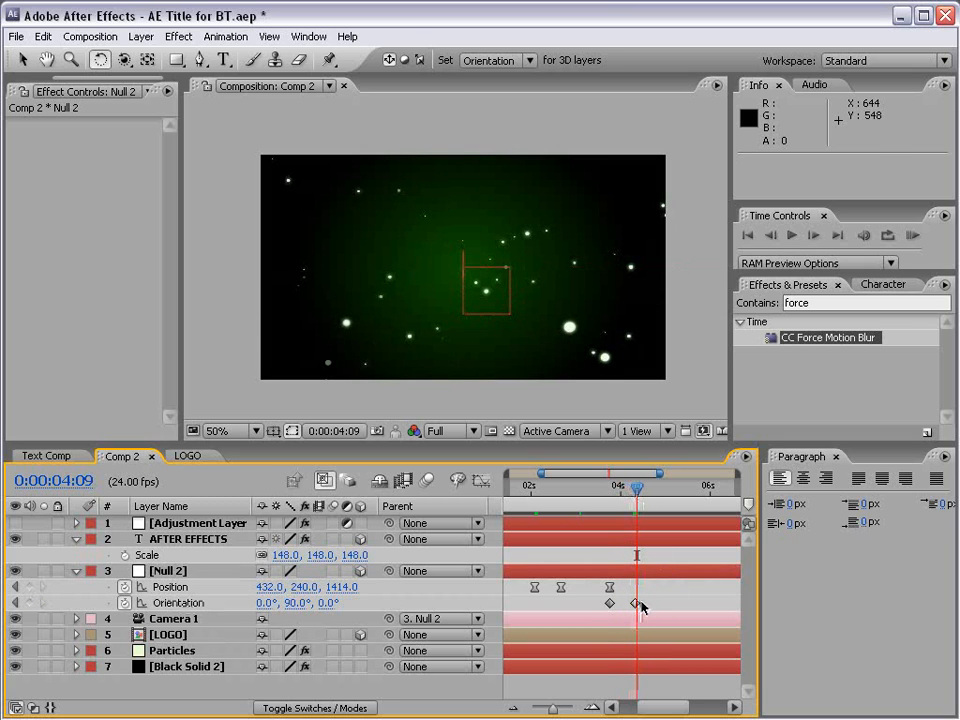
click(607, 605)
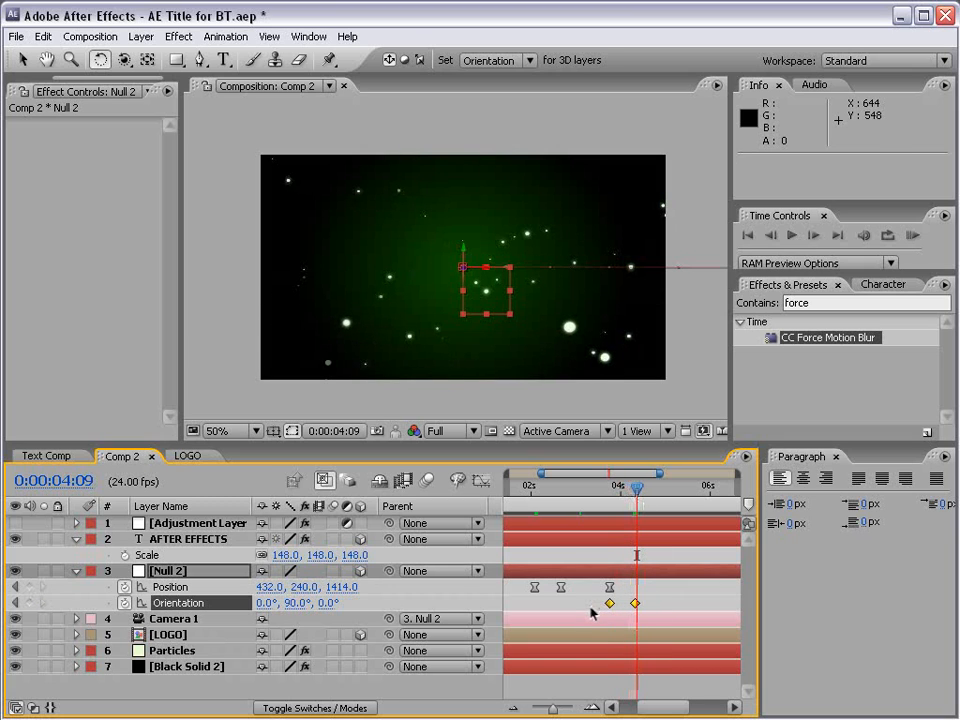
drag(616, 487, 638, 488)
click(661, 596)
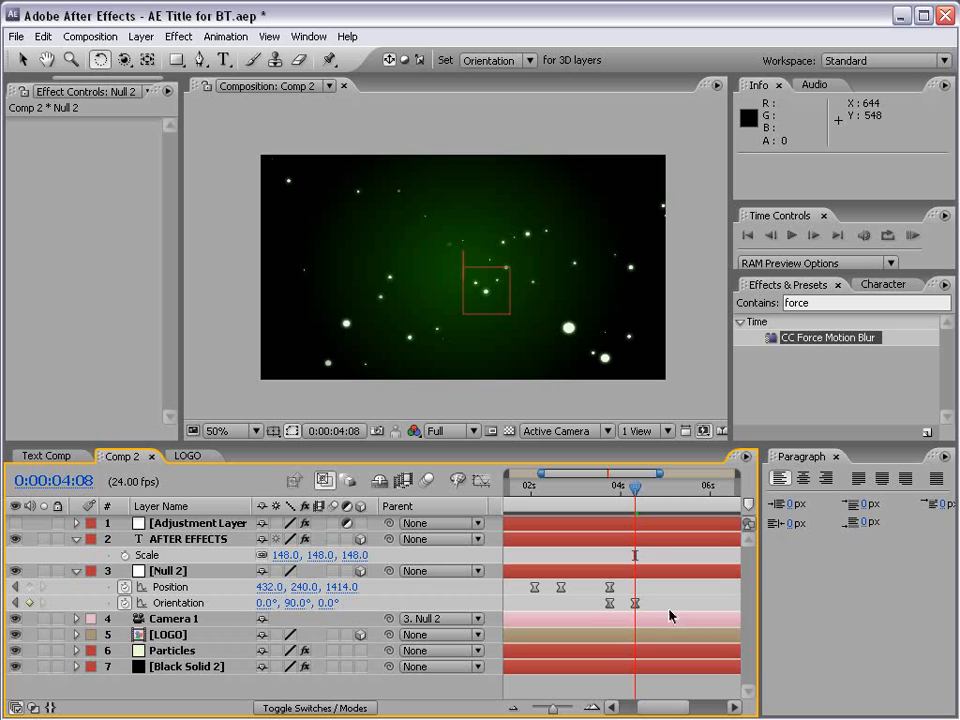
Trim the end of the AFTER EFFECTS text layer to 0:00:04:08
key(ctrl+Up)
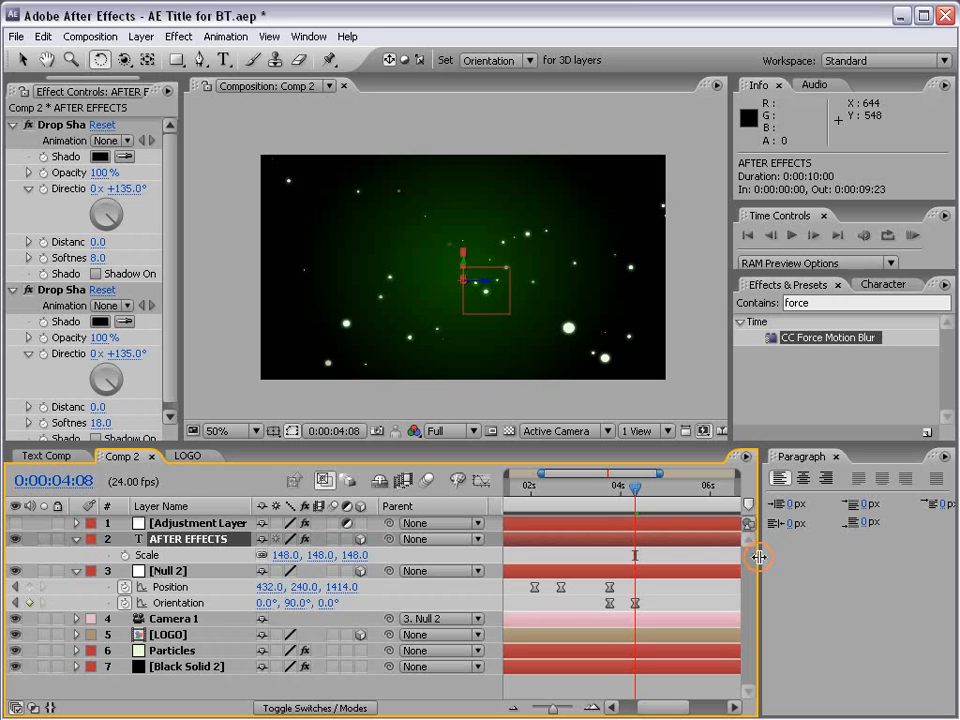
drag(640, 542, 614, 540)
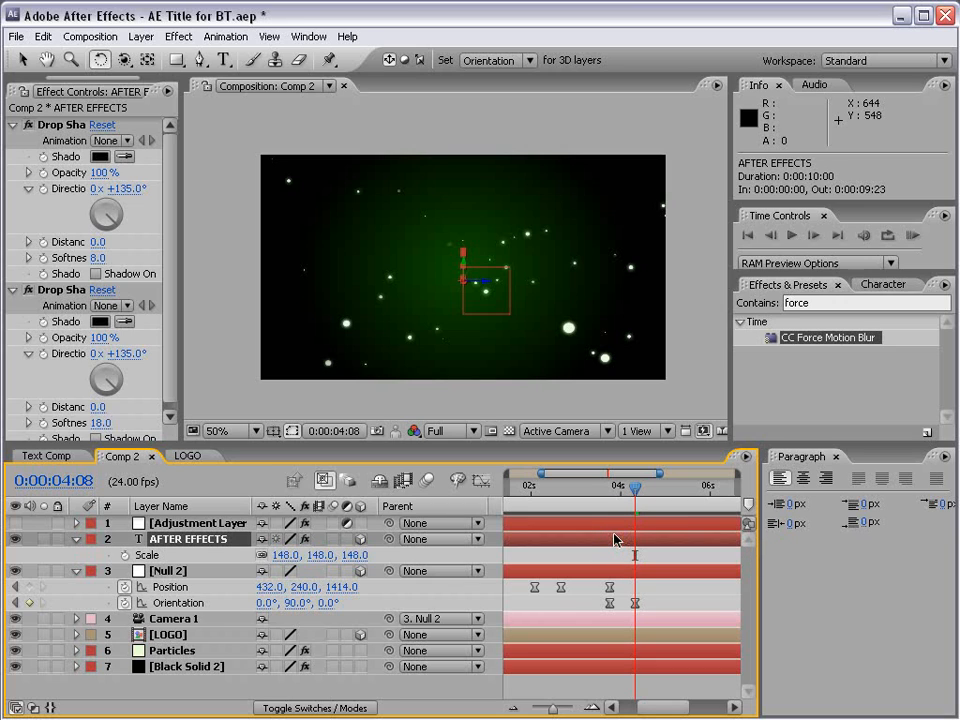
key(alt+bracketright)
key(ctrl+z)
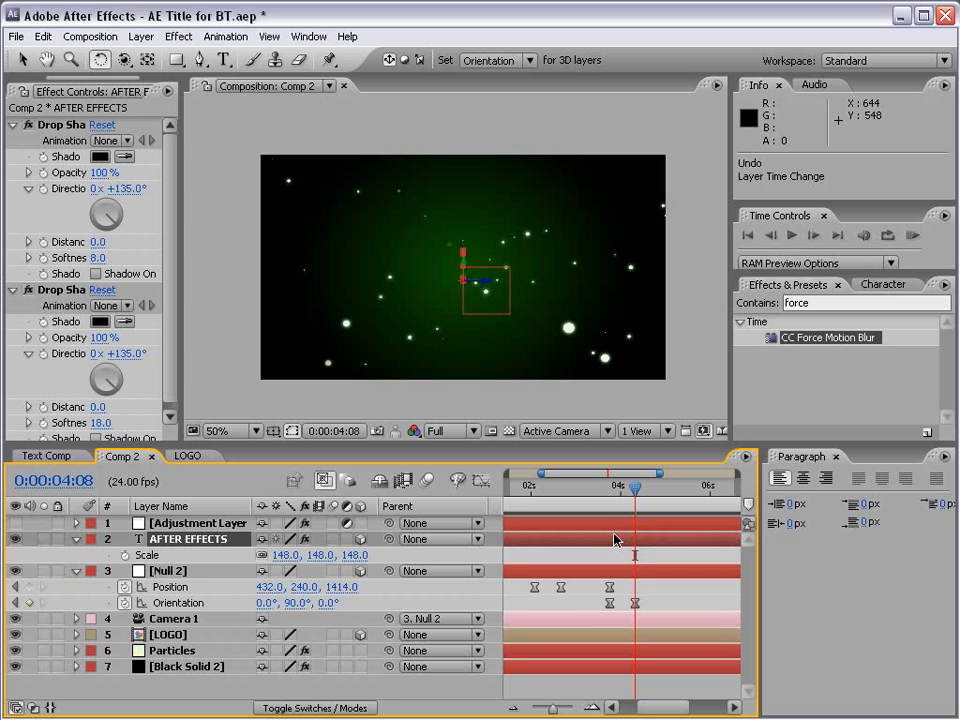
key(minus)
drag(733, 540, 622, 543)
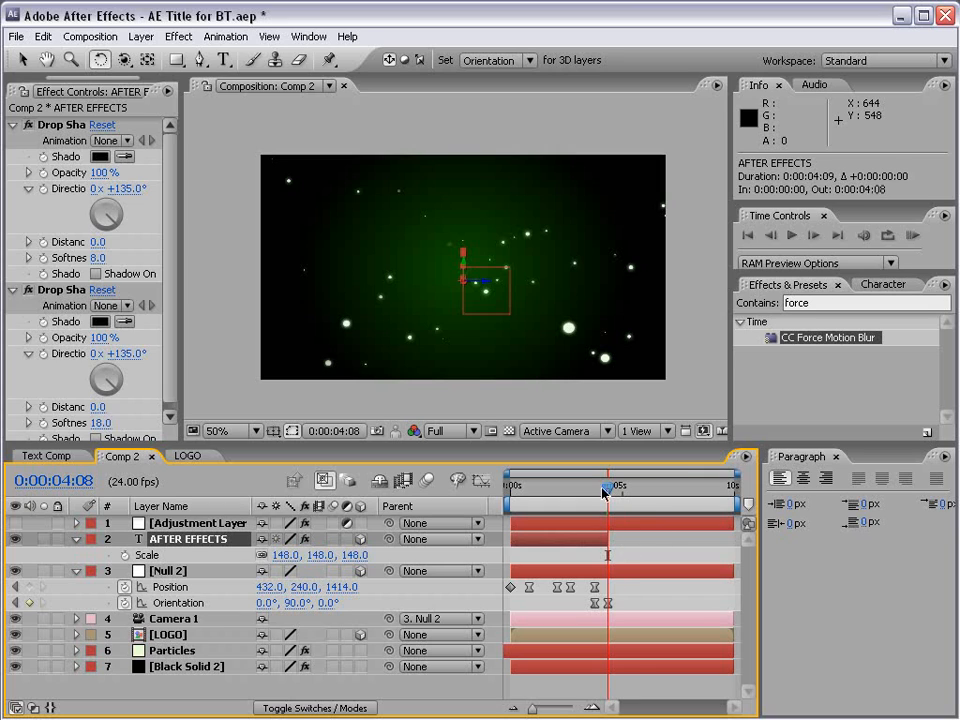
key(equal)
key(equal)
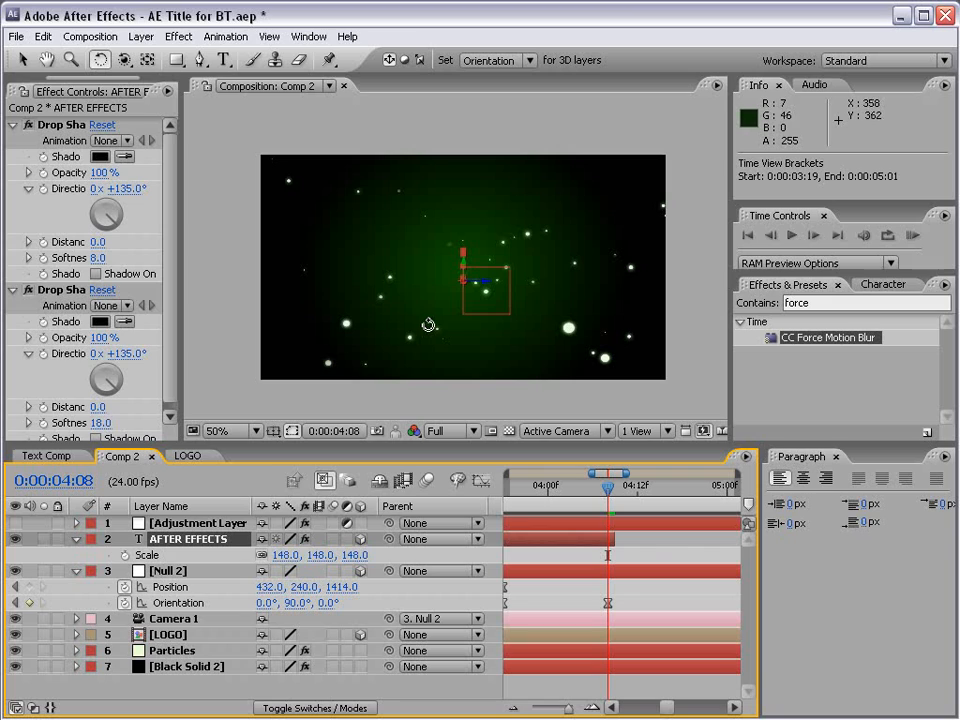
click(653, 553)
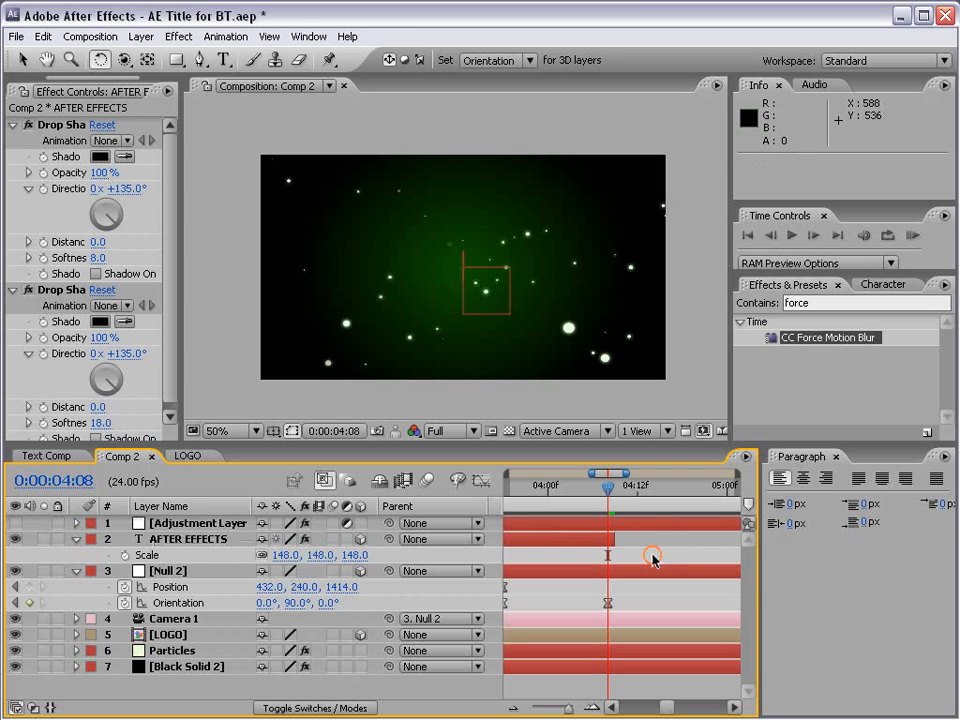
Duplicate the AFTER EFFECTS text layer and rotate the copy to a Y Orientation of 90° so it faces the camera
click(530, 546)
key(ctrl+d)
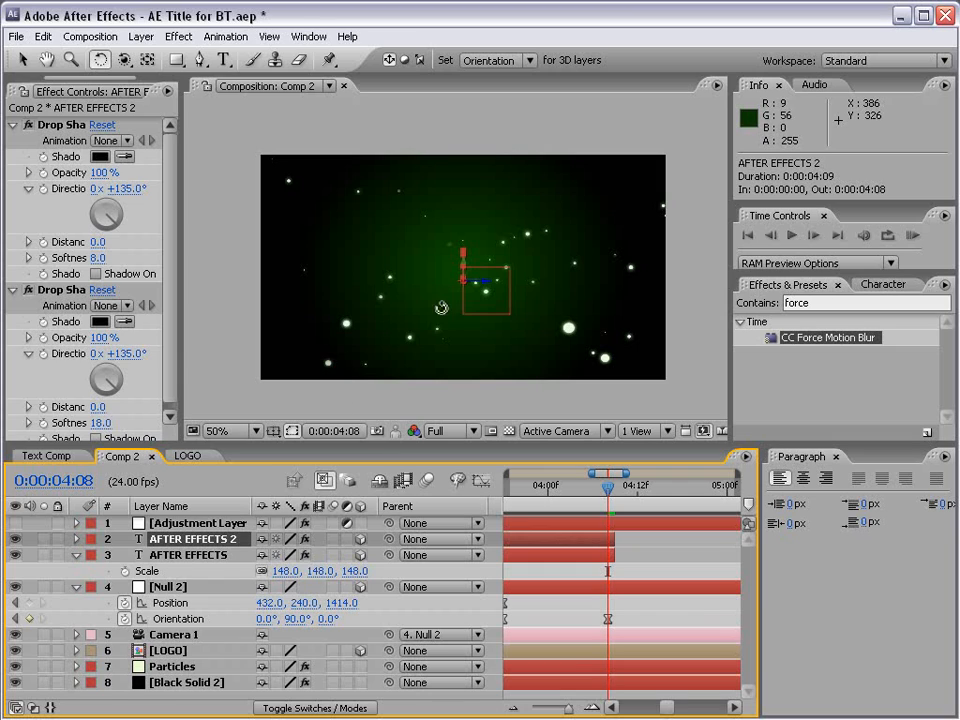
scroll(450, 290, up, 2)
click(100, 60)
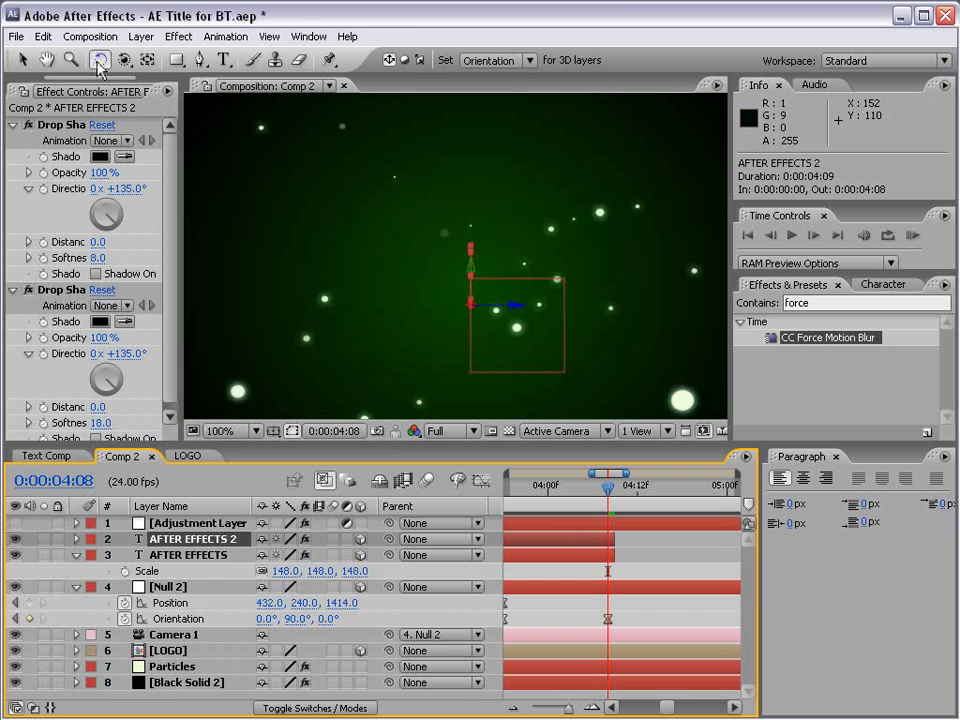
drag(470, 276, 397, 280)
scroll(397, 280, down, 2)
Slide the rotated AFTER EFFECTS 2 text sideways to the centre of the frame and scrub the turn back to 0:00:03:17
key(v)
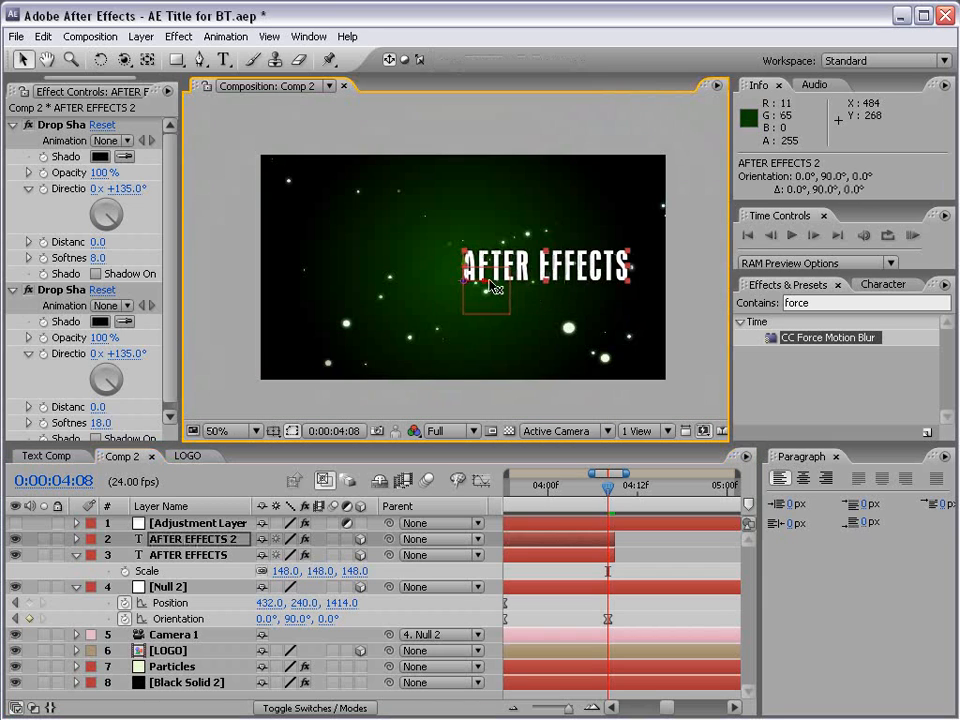
drag(487, 287, 425, 288)
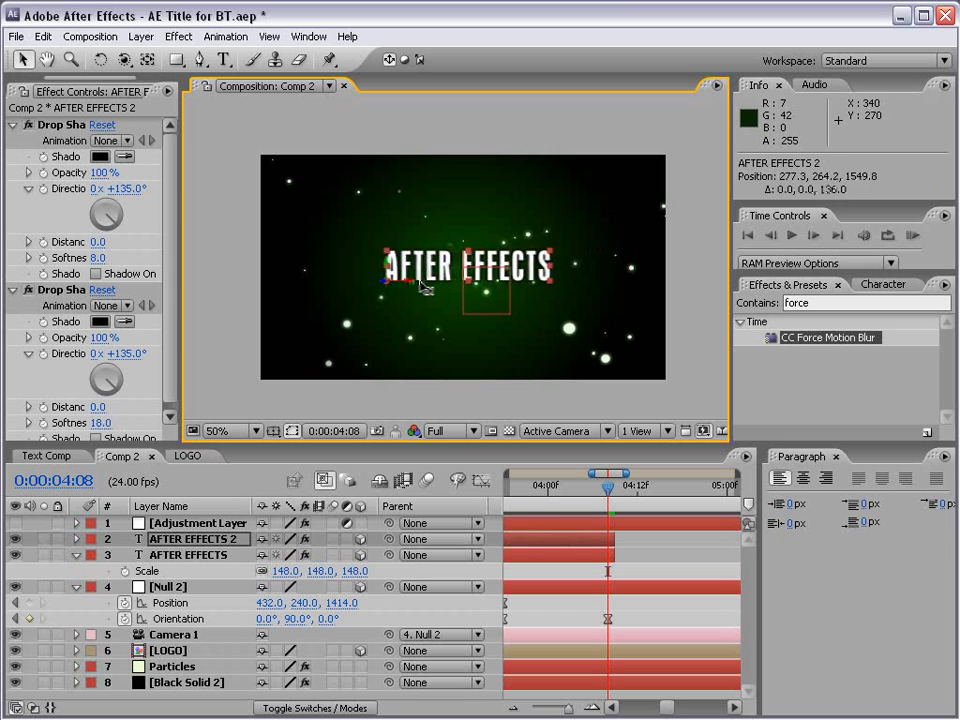
click(631, 490)
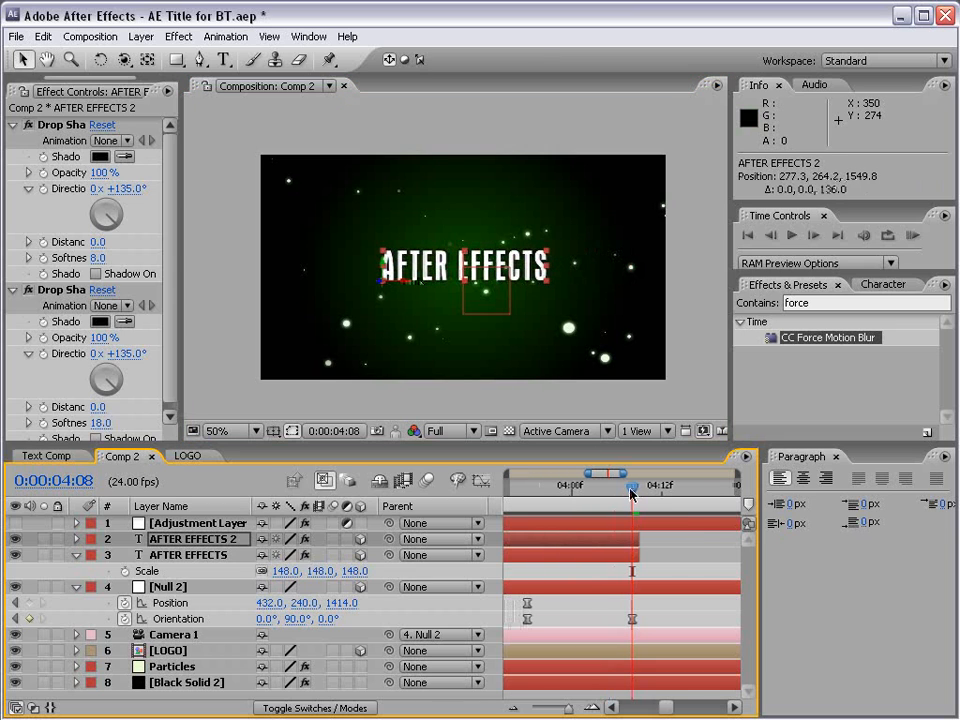
drag(631, 490, 519, 493)
click(582, 620)
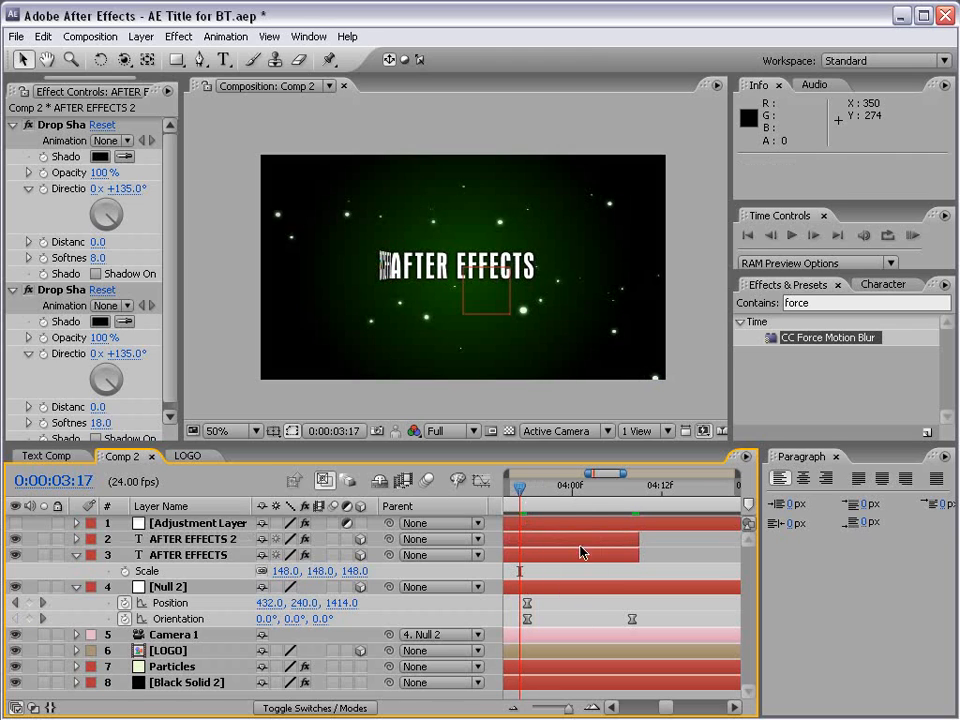
Extend the AFTER EFFECTS 2 layer to the end of the composition and trim its start to 0:00:03:17
key(minus)
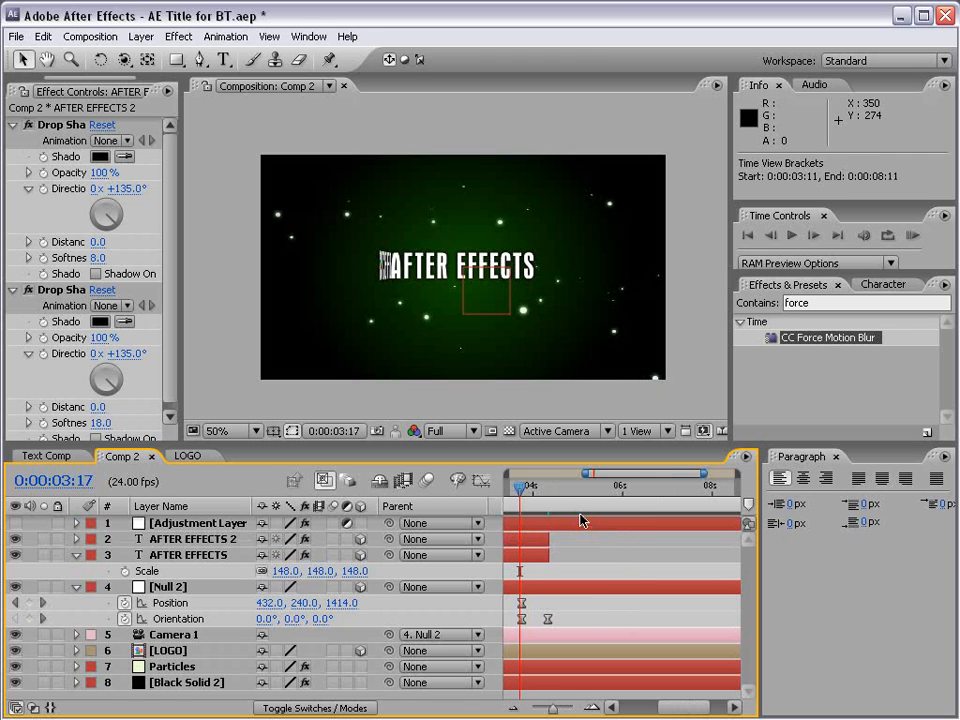
click(522, 539)
drag(549, 541, 735, 545)
key(minus)
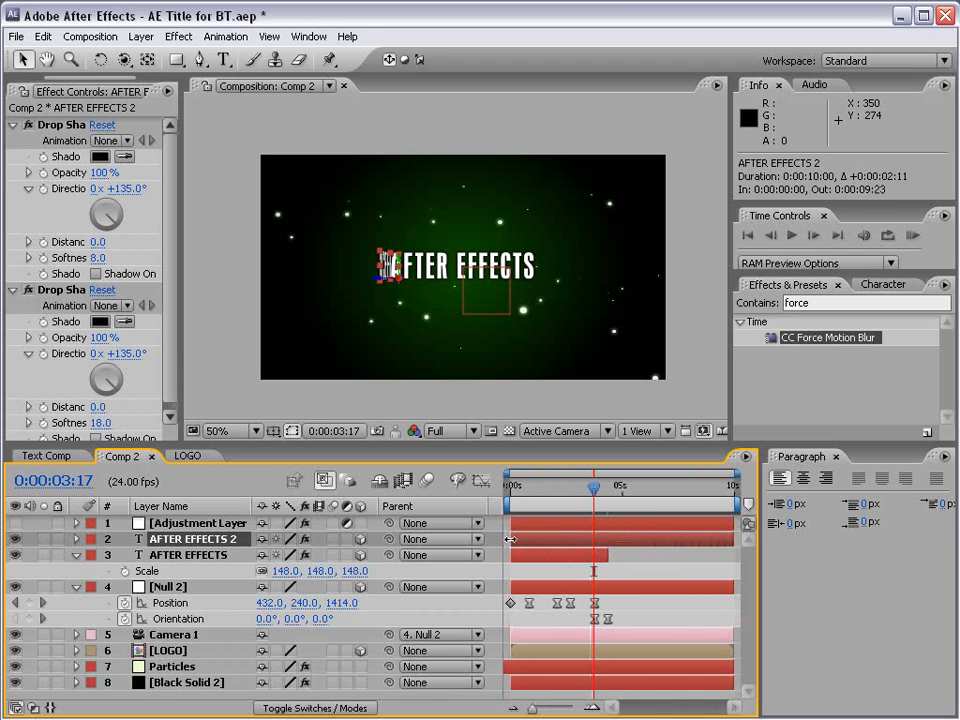
drag(510, 540, 586, 541)
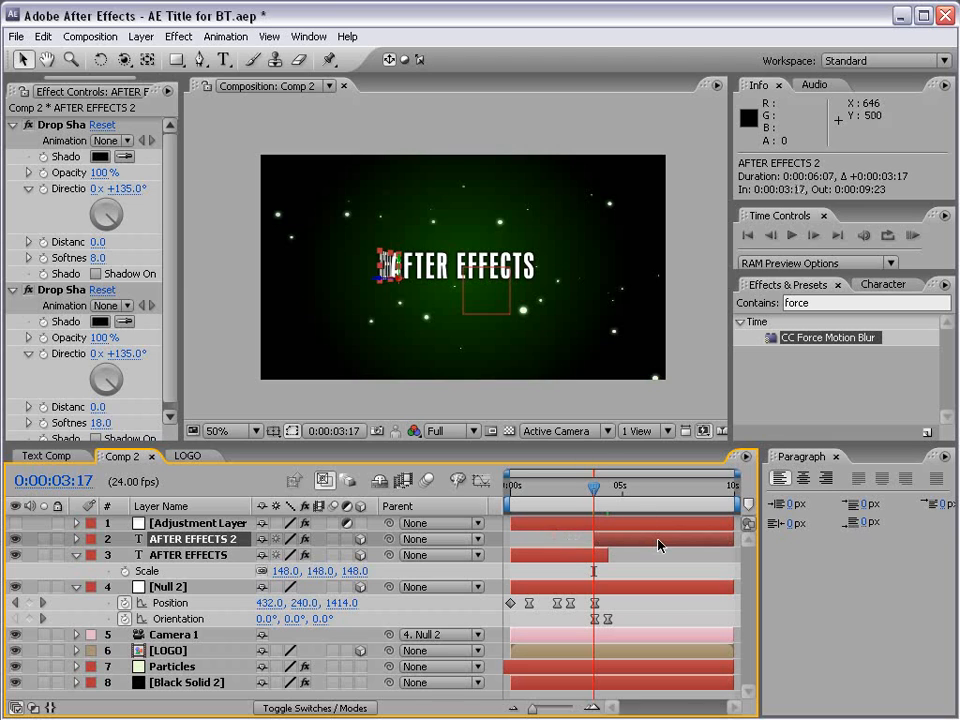
Scrub the start of the turn and trim the start of the AFTER EFFECTS 2 layer to 0:00:03:21
key(equal)
key(equal)
key(equal)
drag(592, 487, 640, 497)
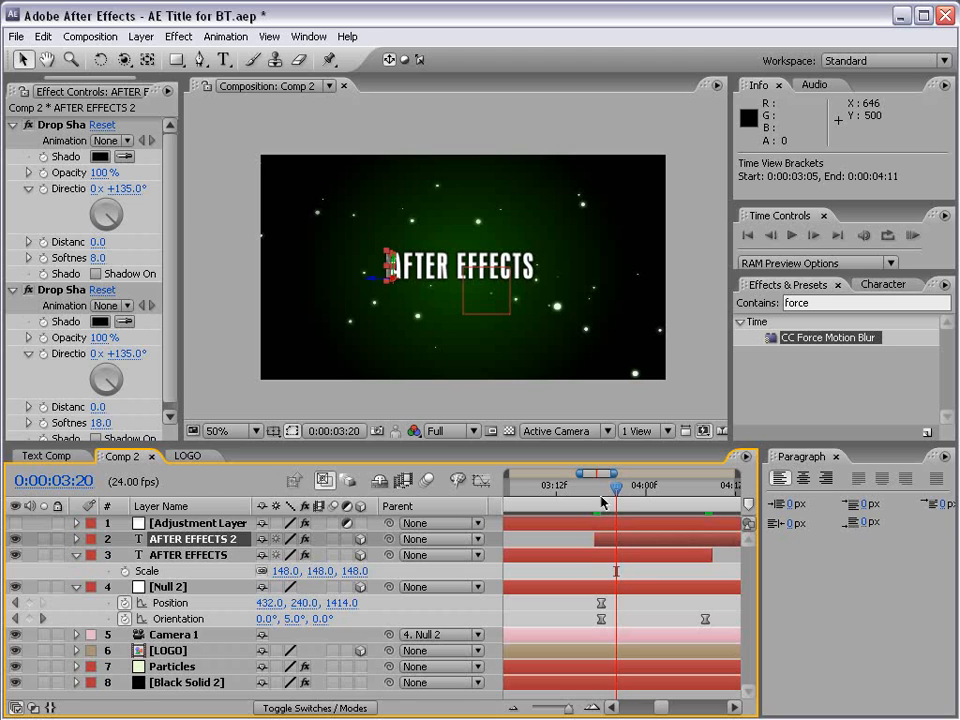
click(617, 493)
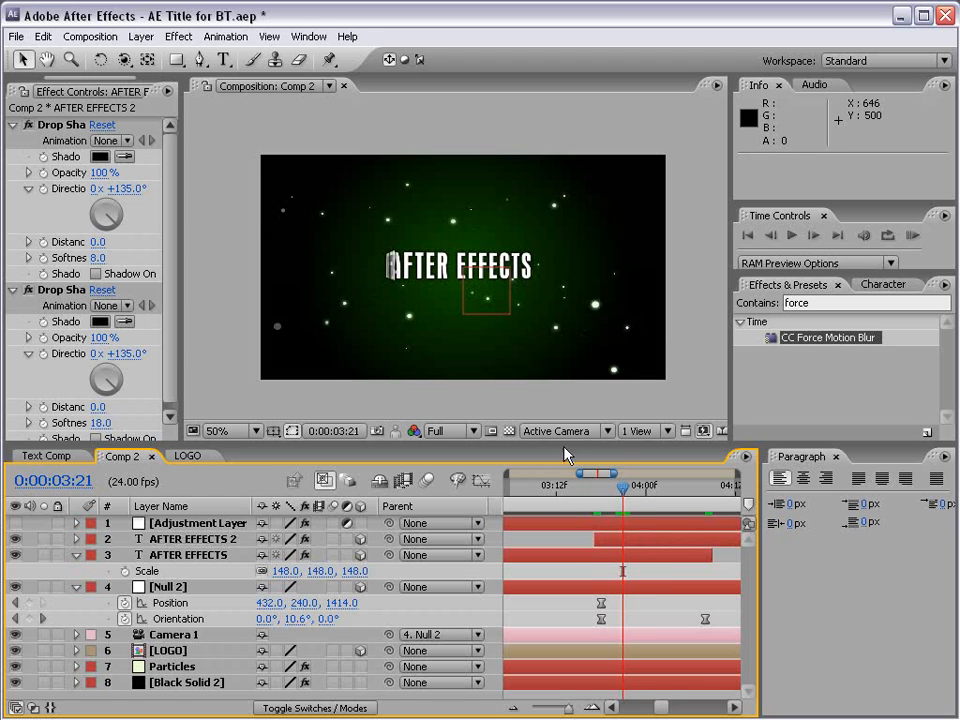
click(618, 541)
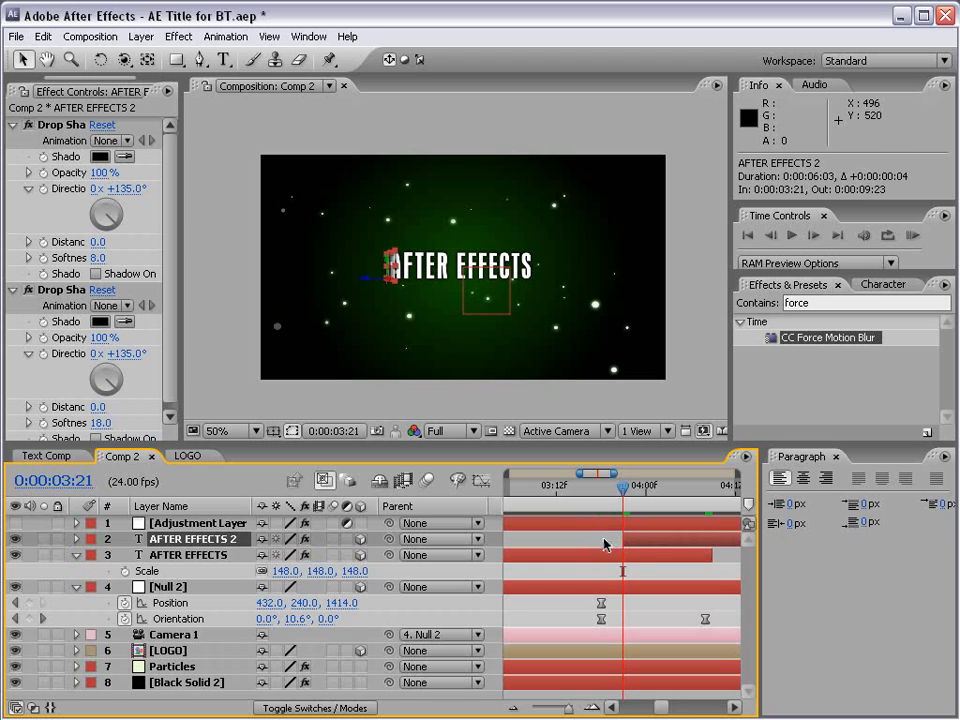
key(alt+bracketleft)
Step frame by frame through the turn to examine how the two text layers overlap
key(Page_Up)
key(Page_Down)
key(Page_Up)
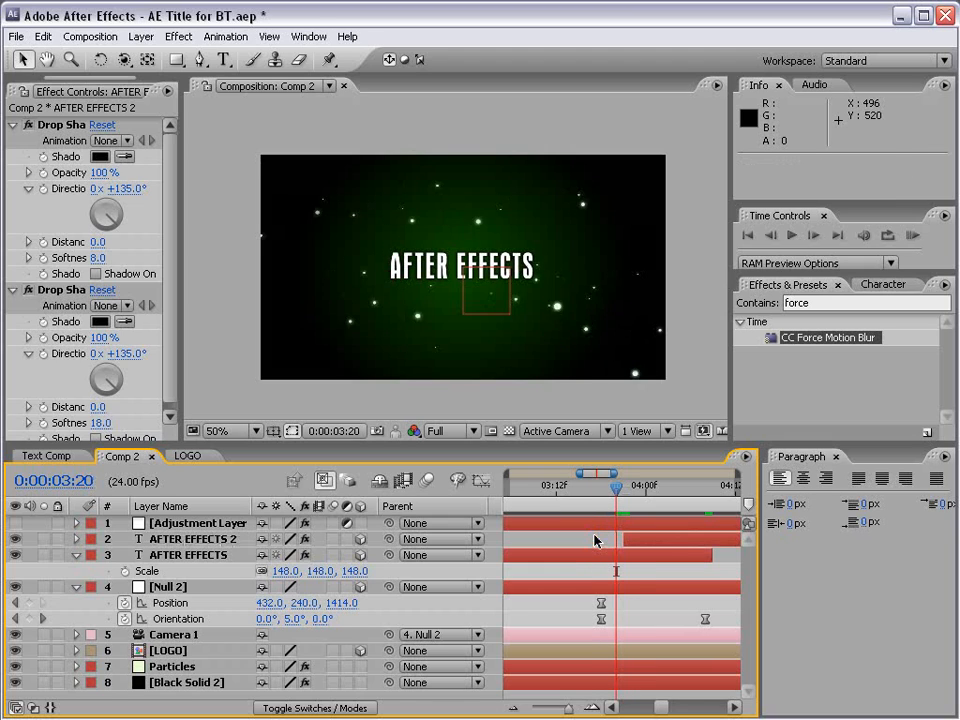
key(Page_Down)
key(Page_Down)
key(Page_Down)
key(Page_Down)
key(Page_Down)
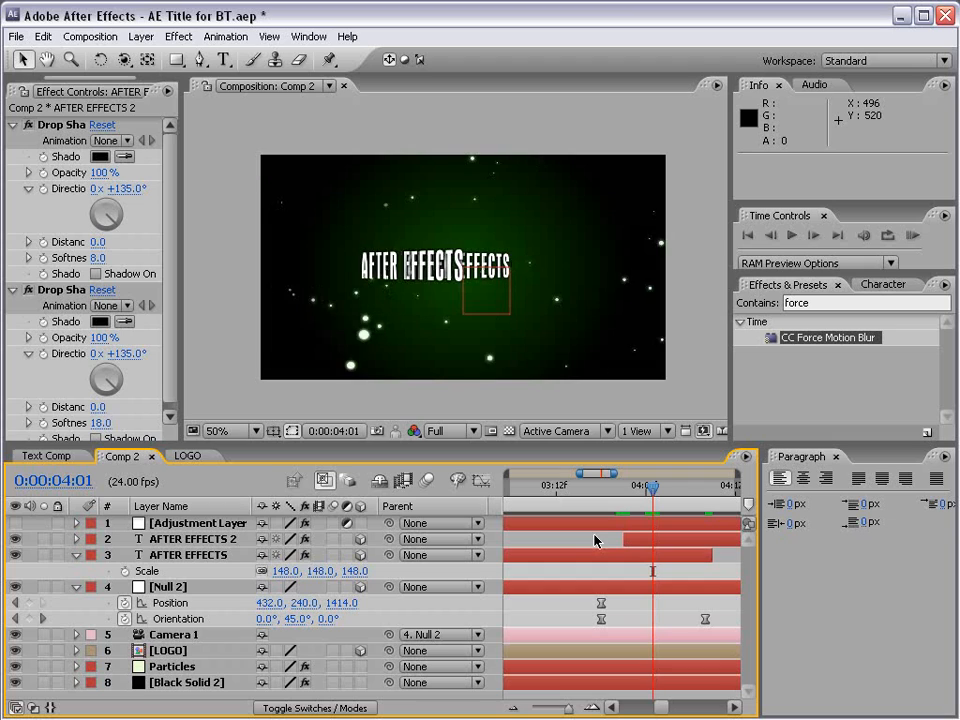
key(Page_Up)
Keyframe the AFTER EFFECTS layer's Opacity to fade from 100% at 0:00:03:21 to 0% at 0:00:04:03
drag(640, 490, 623, 490)
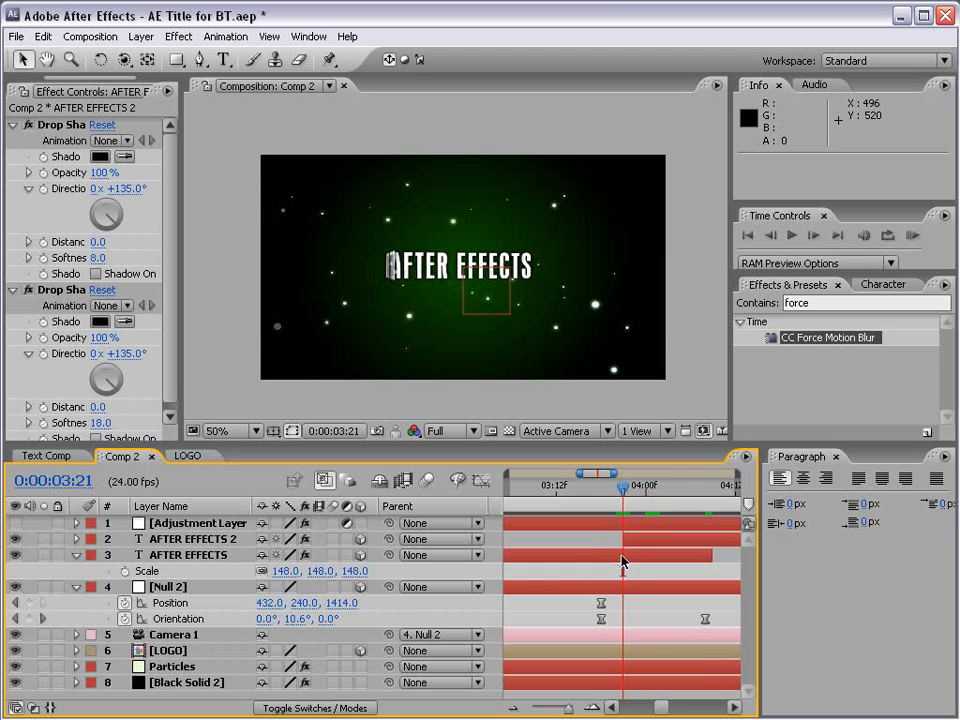
click(634, 561)
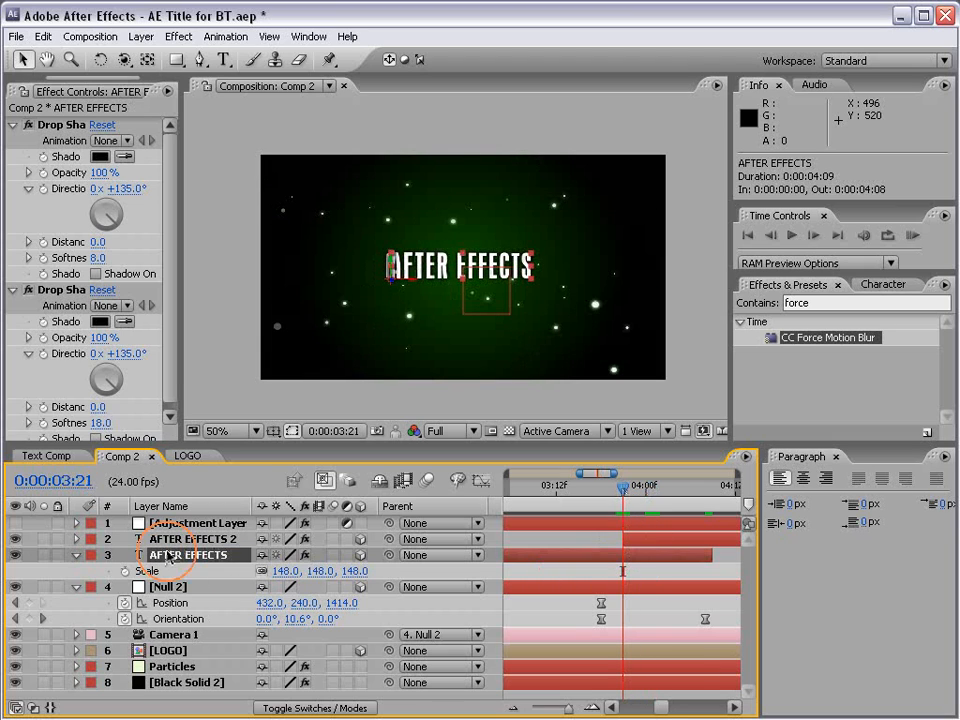
key(t)
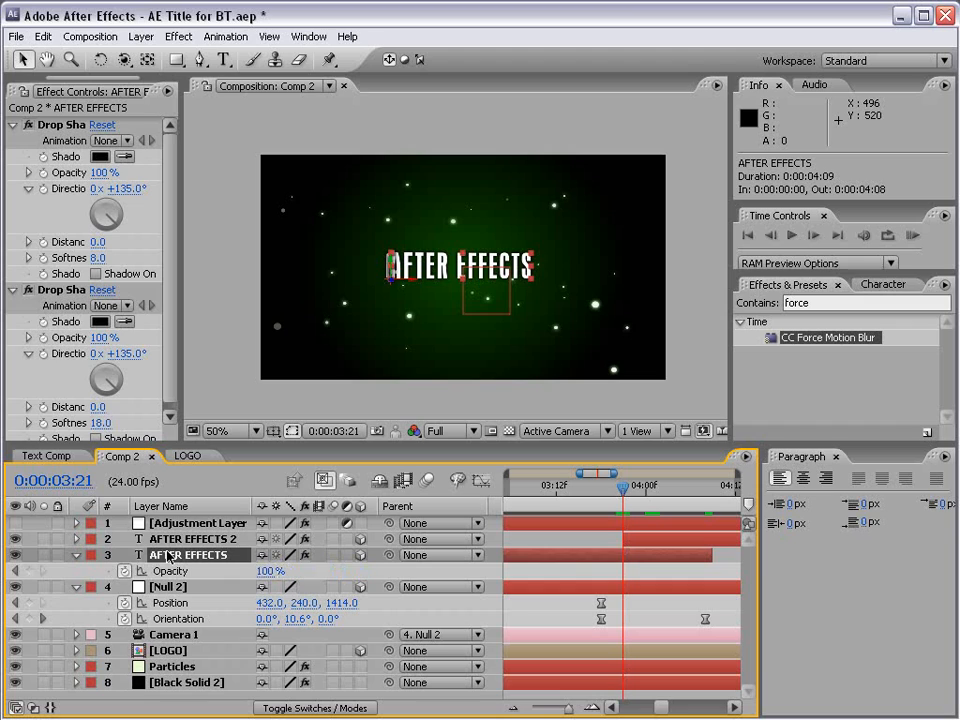
click(30, 571)
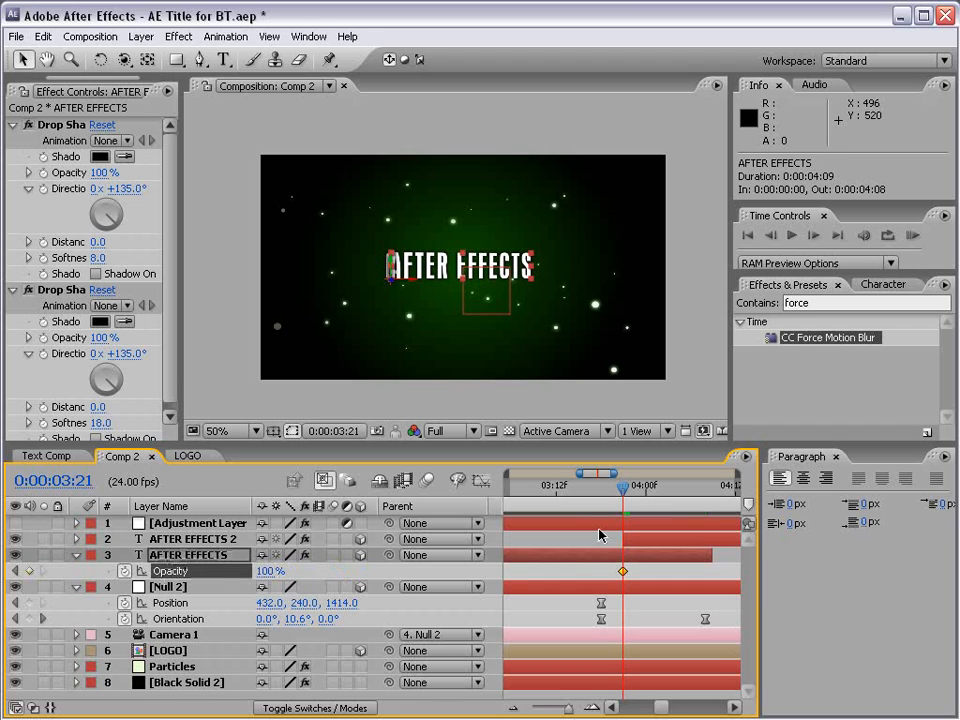
drag(627, 490, 668, 490)
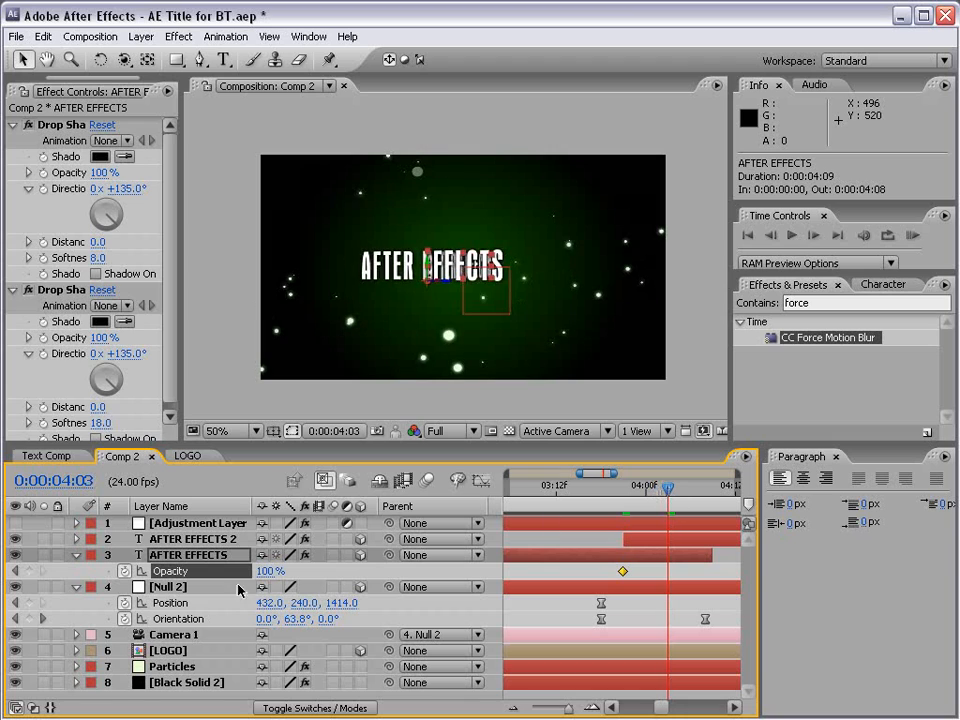
click(262, 571)
text(0)
key(Return)
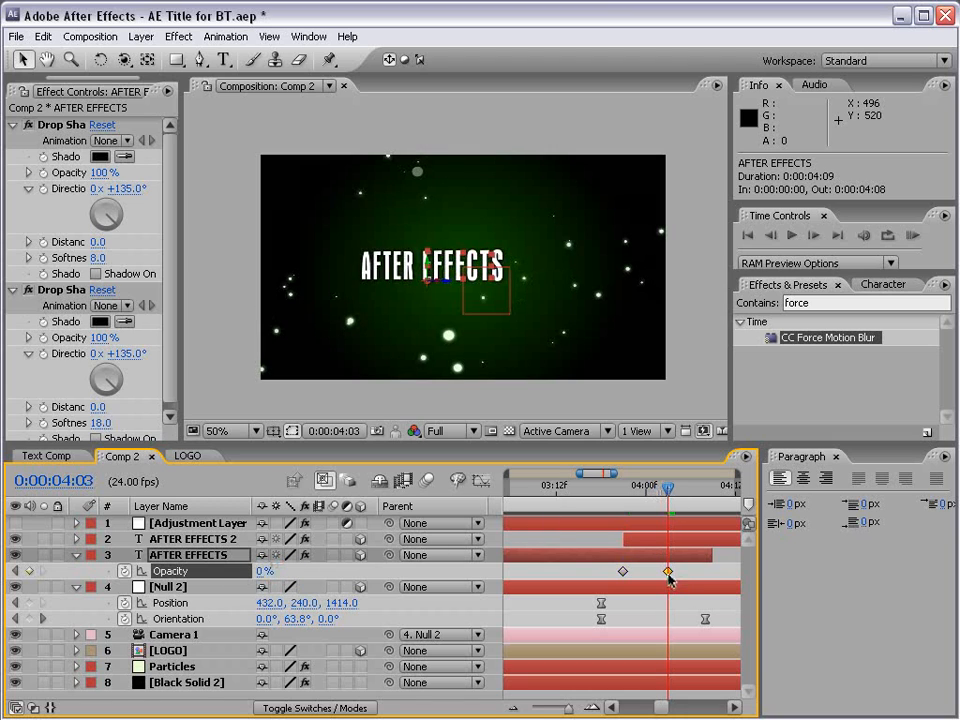
Move the AFTER EFFECTS layer's 0% Opacity keyframe to 0:00:04:04 and scrub through the fade
drag(668, 575, 675, 575)
drag(595, 497, 683, 492)
click(630, 566)
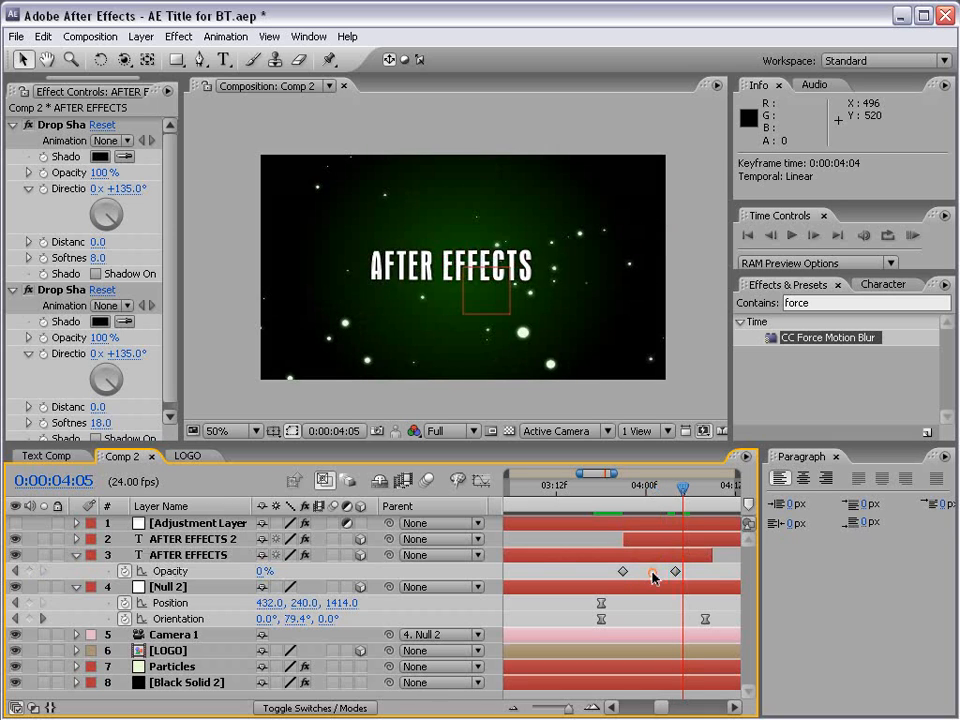
Replace the text of the AFTER EFFECTS 2 layer with "NOW IN 3D"
drag(614, 473, 645, 473)
click(645, 540)
double_click(645, 540)
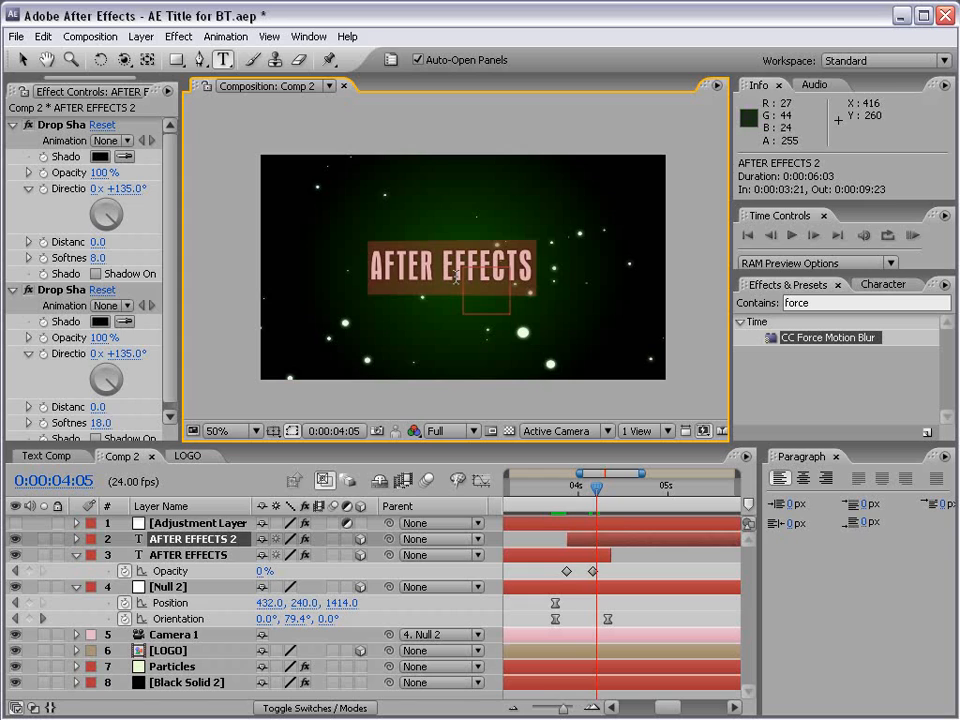
text(NOW )
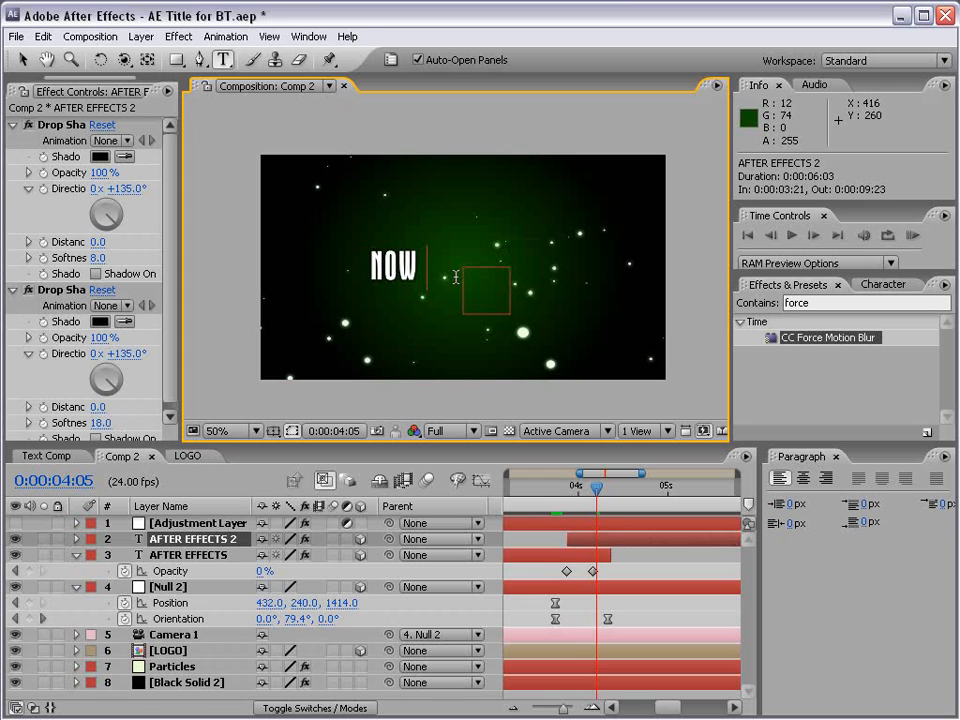
text(IN 3D)
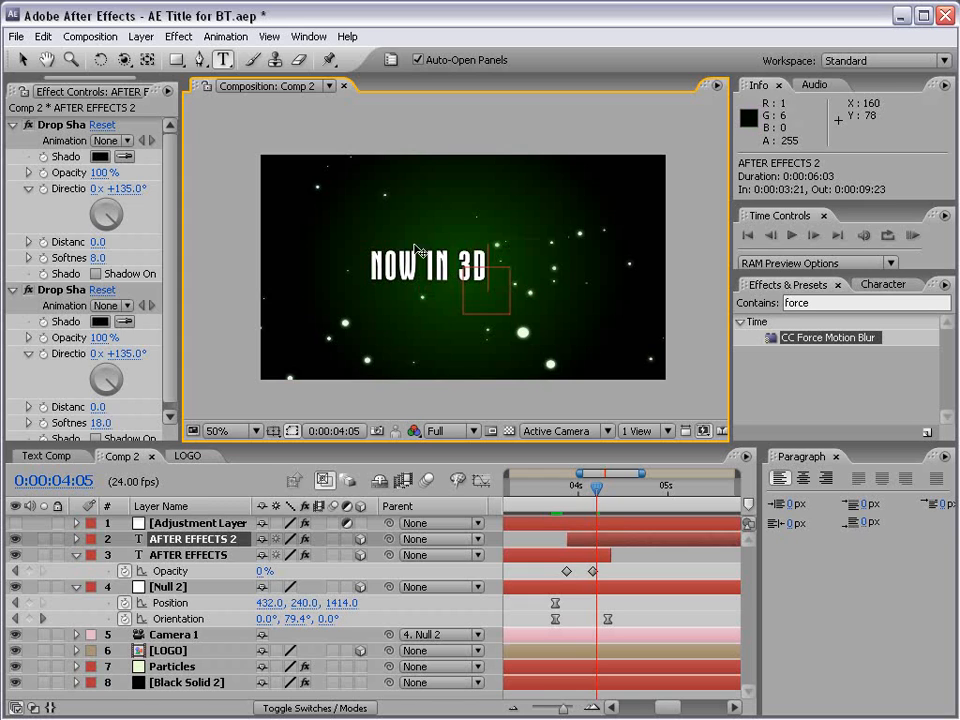
click(21, 60)
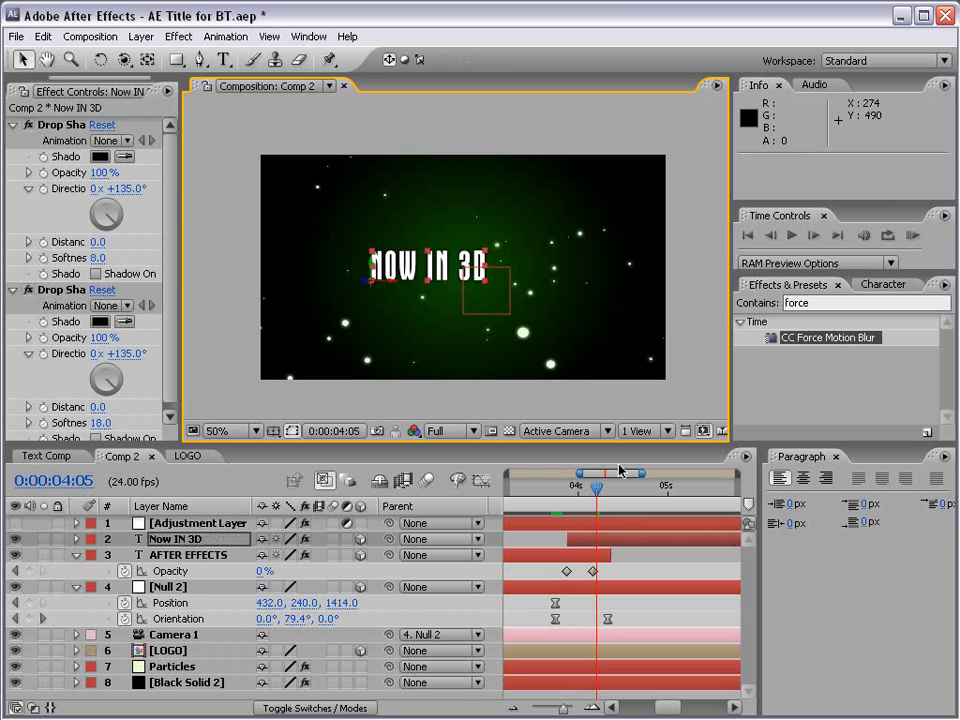
Shift the NOW IN 3D text sideways at 0:00:04:09 to centre it in the frame and scrub the turn
click(591, 490)
drag(591, 496, 611, 497)
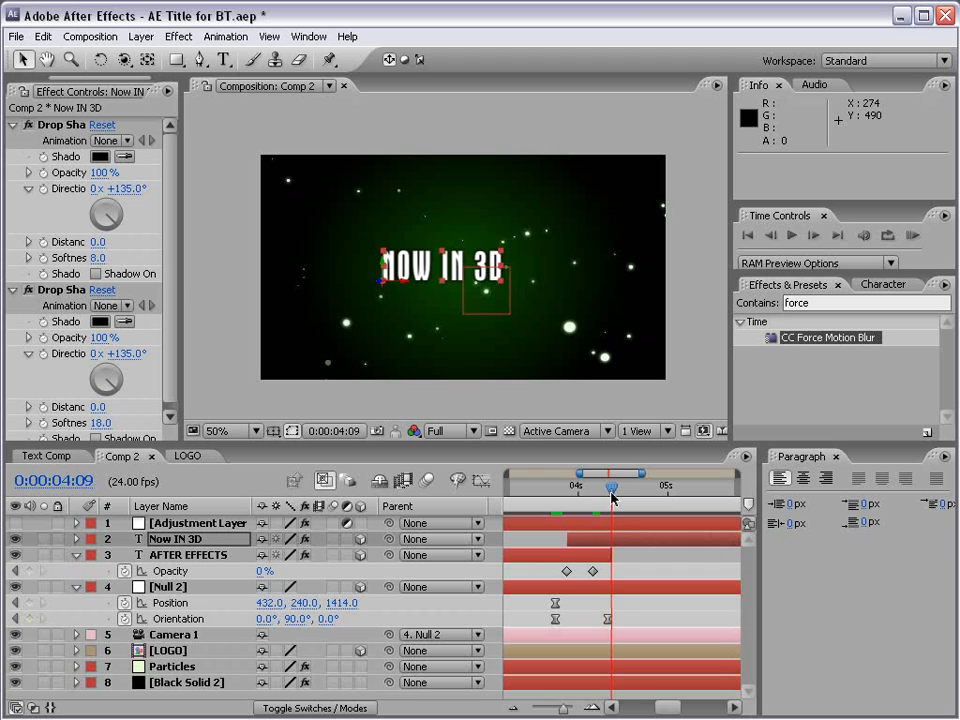
drag(400, 282, 450, 325)
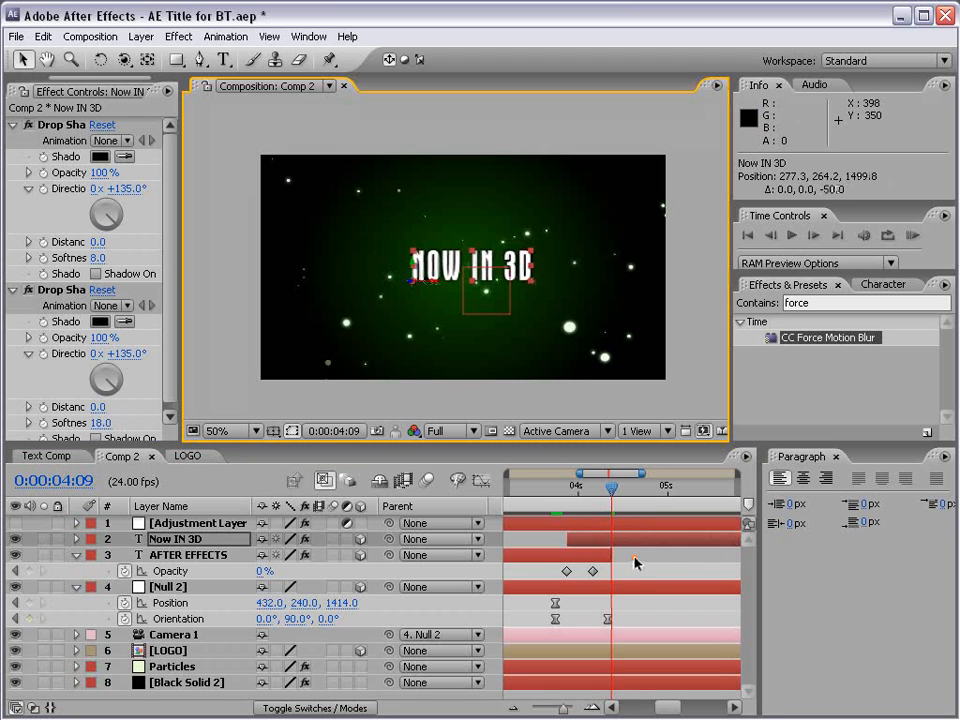
mouse_move(611, 493)
mouse_down()
mouse_move(553, 489)
mouse_move(593, 494)
mouse_up()
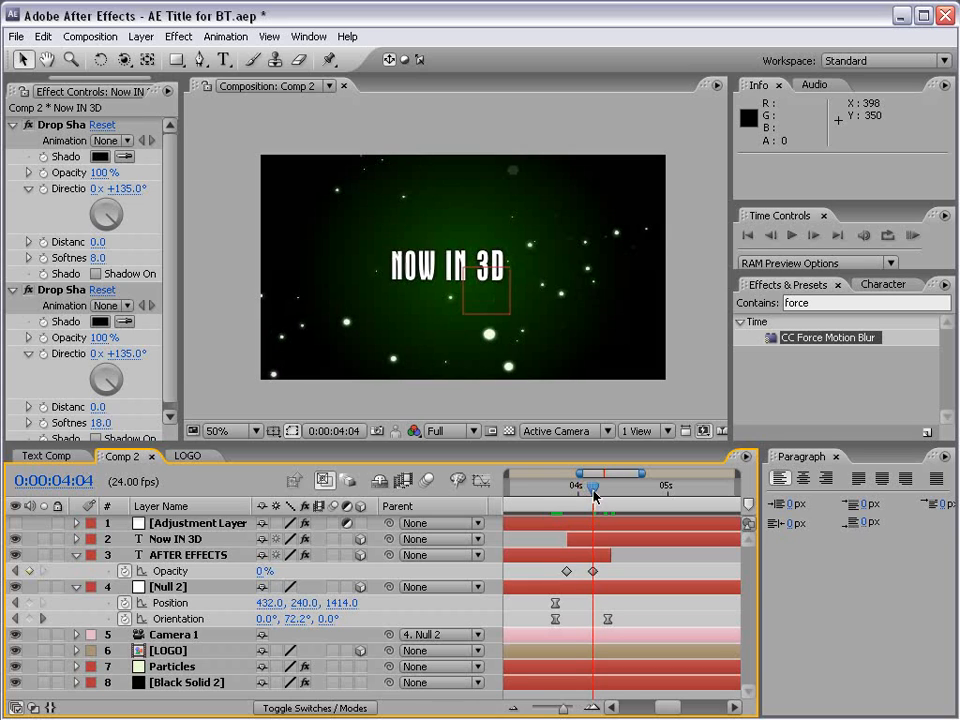
key(semicolon)
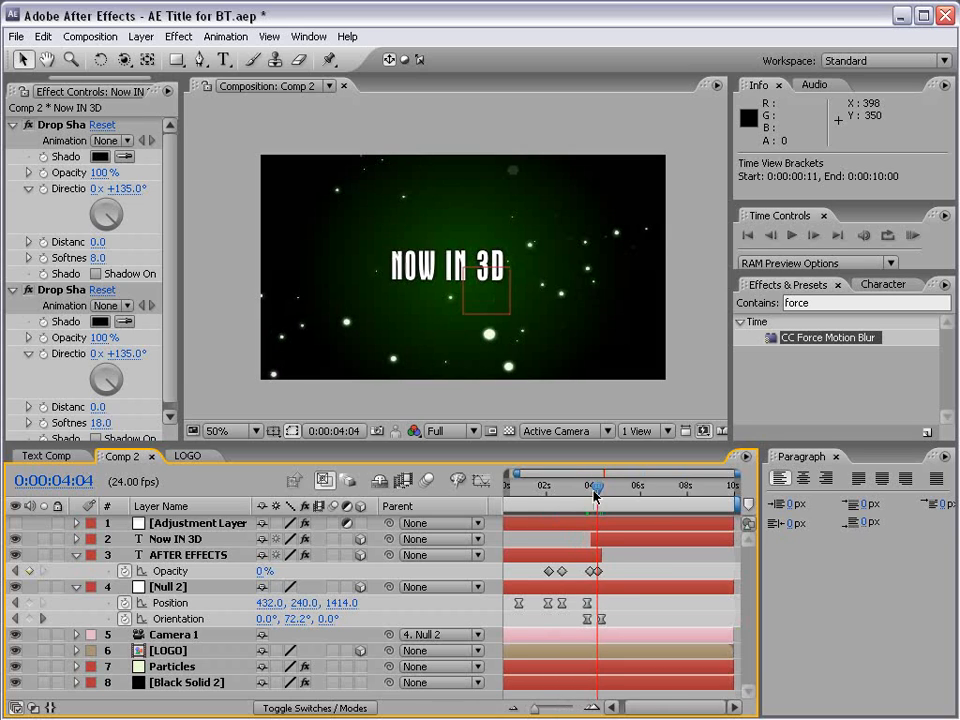
Turn on the Adjustment Layer's visibility, hide Null 2, and RAM-preview the title animation
drag(593, 494, 608, 492)
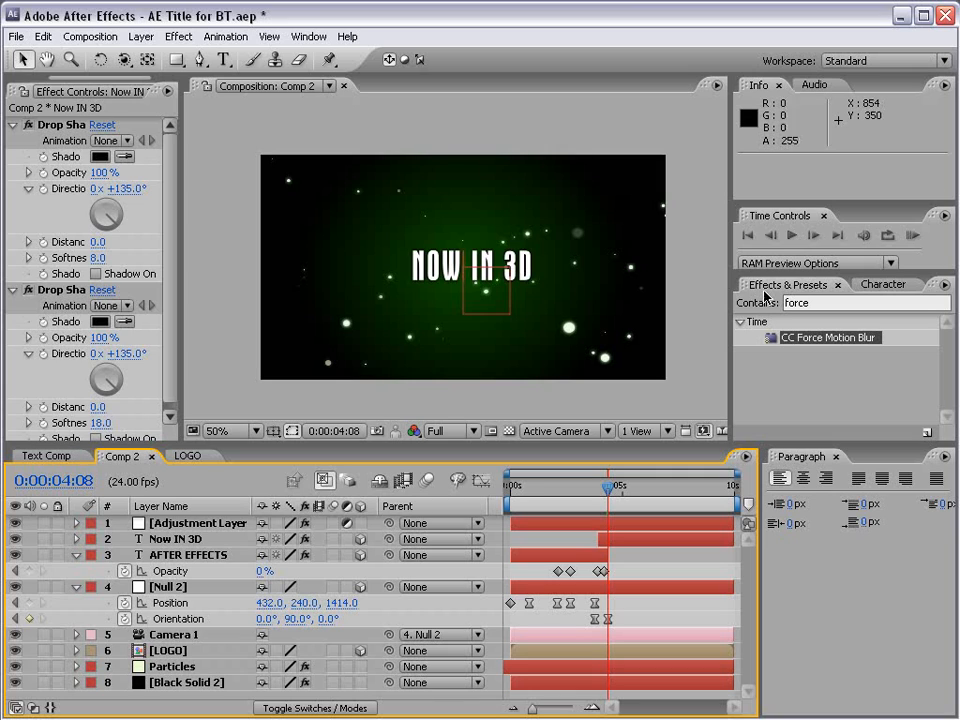
click(15, 587)
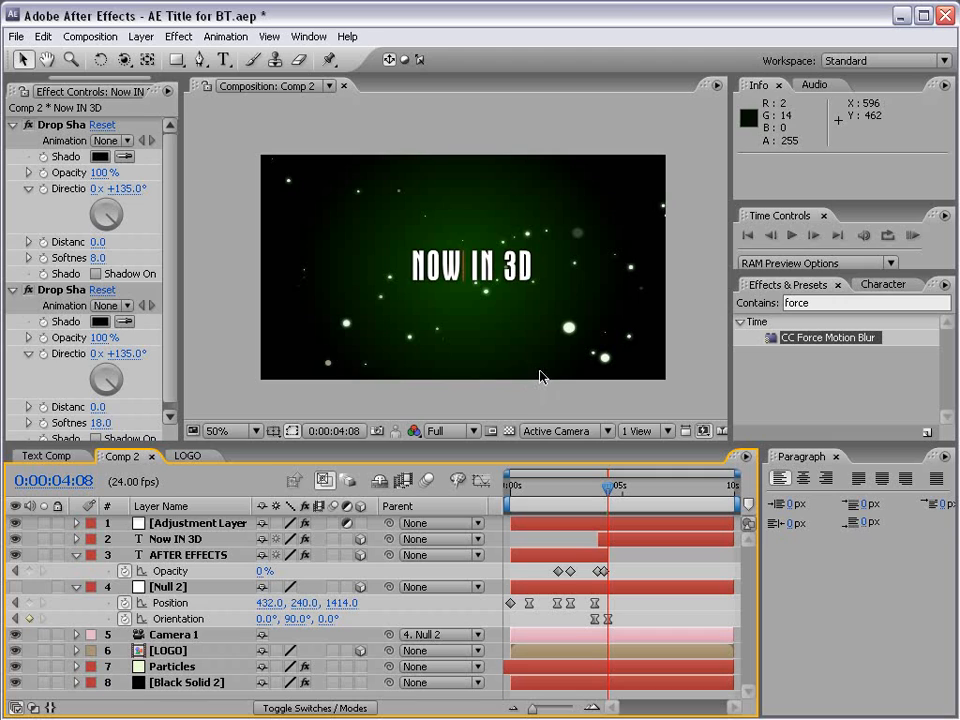
click(916, 238)
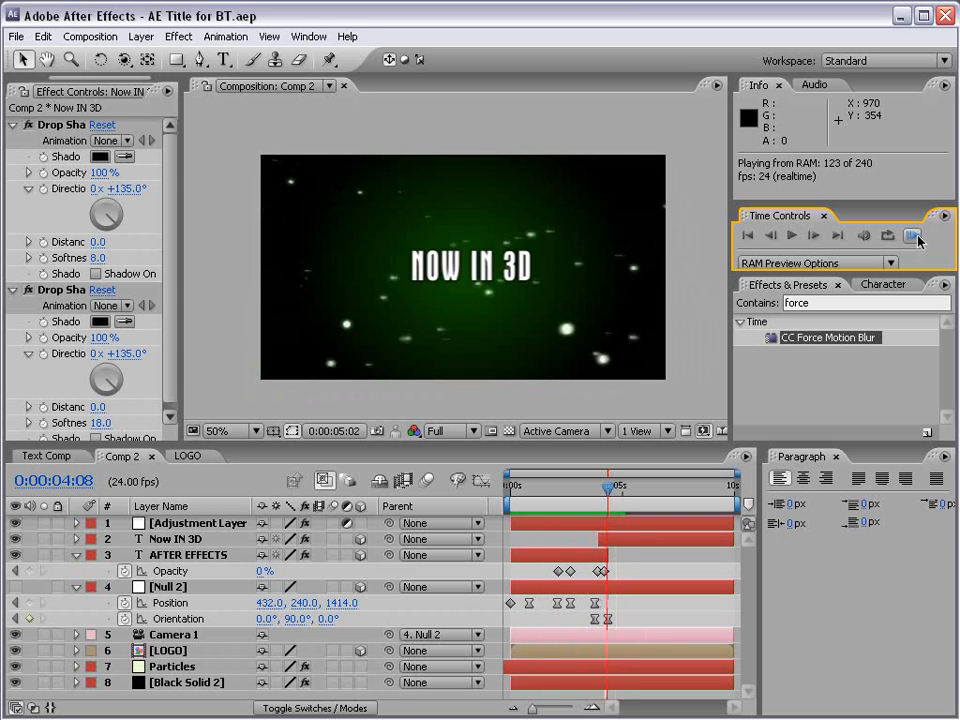
click(913, 236)
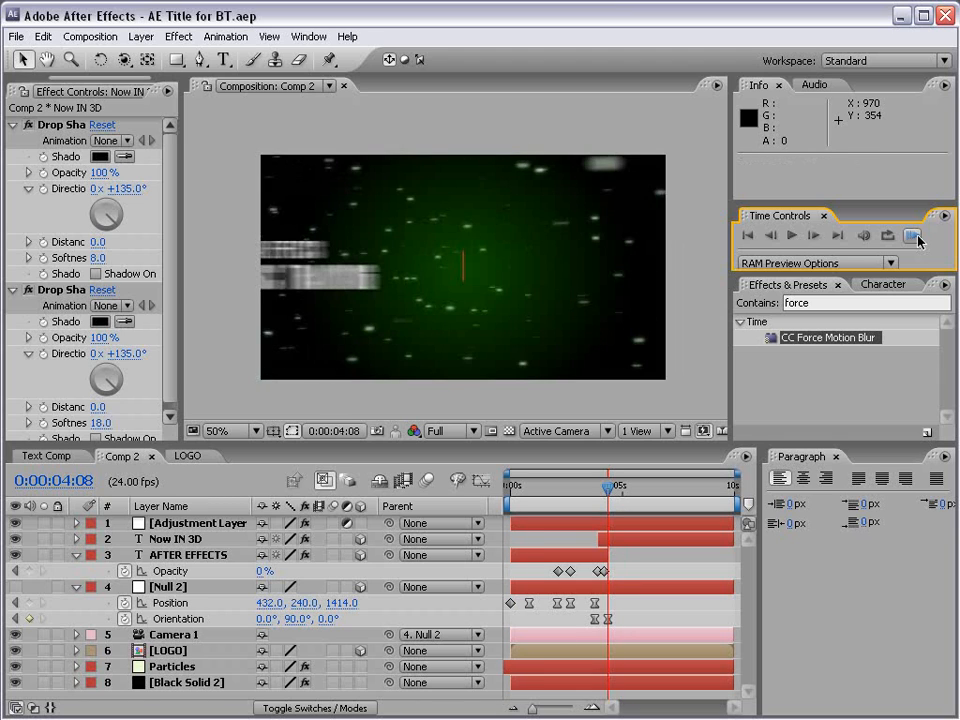
drag(517, 478, 540, 485)
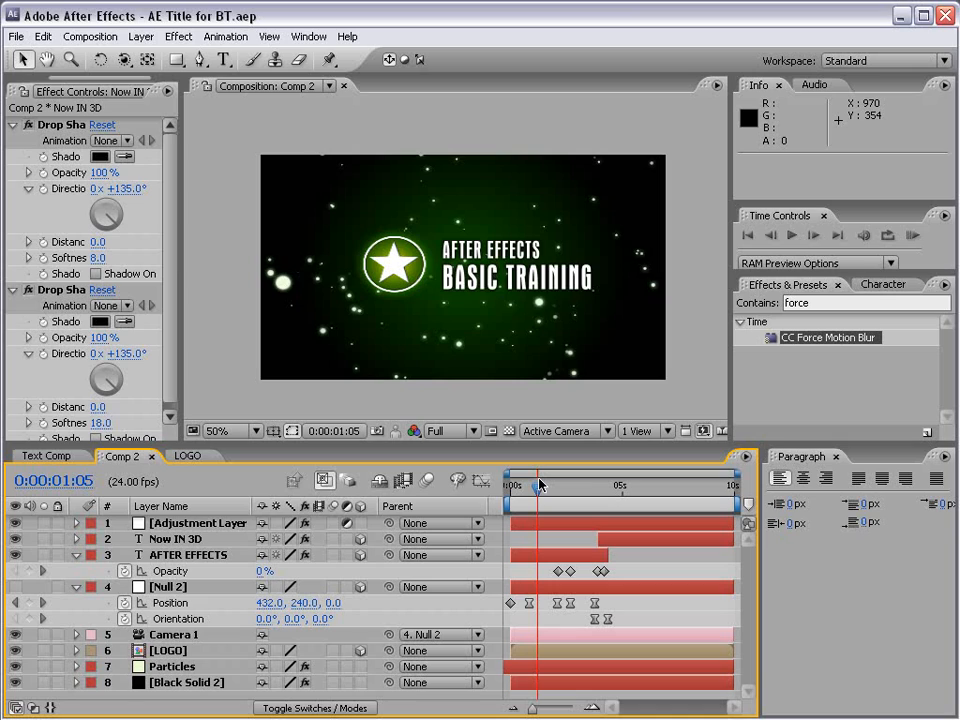